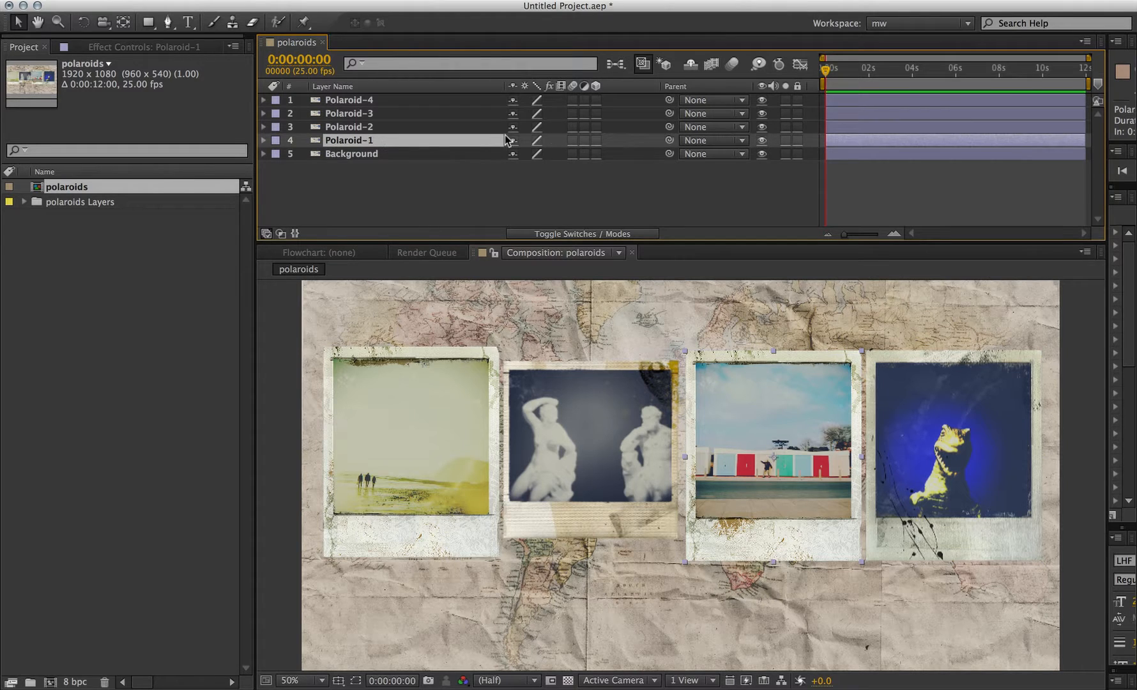
- Make all five layers 3D and add a two-node camera with the 24mm preset
key("super+a")
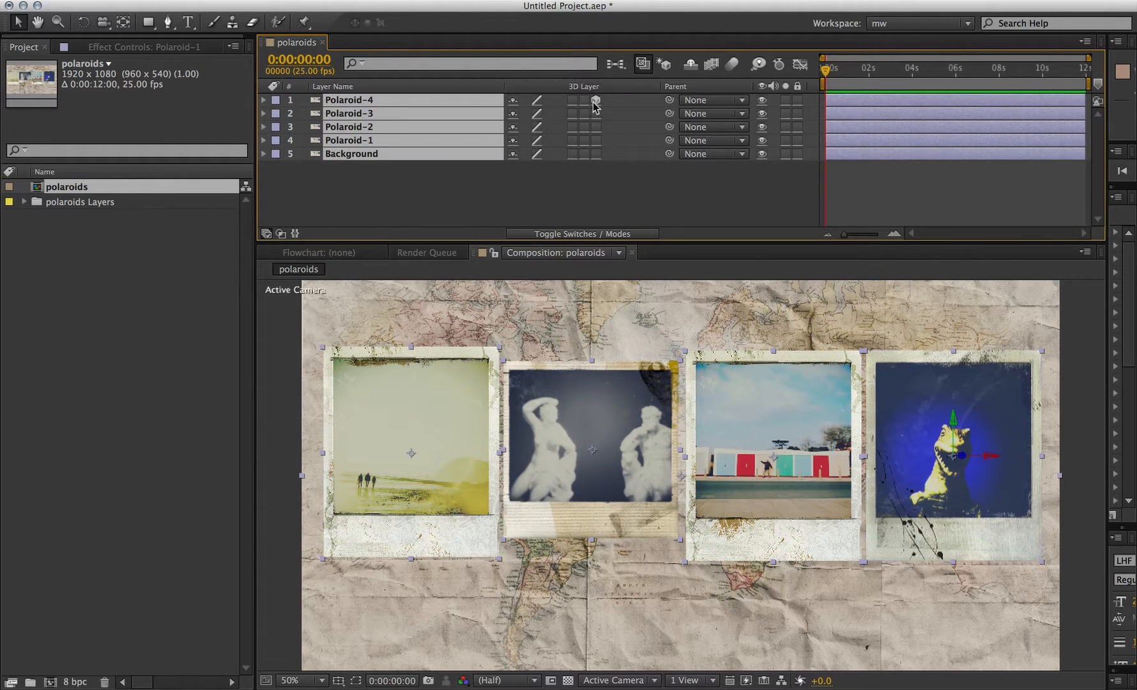
left_click(595, 113)
key("super+alt+shift+c")
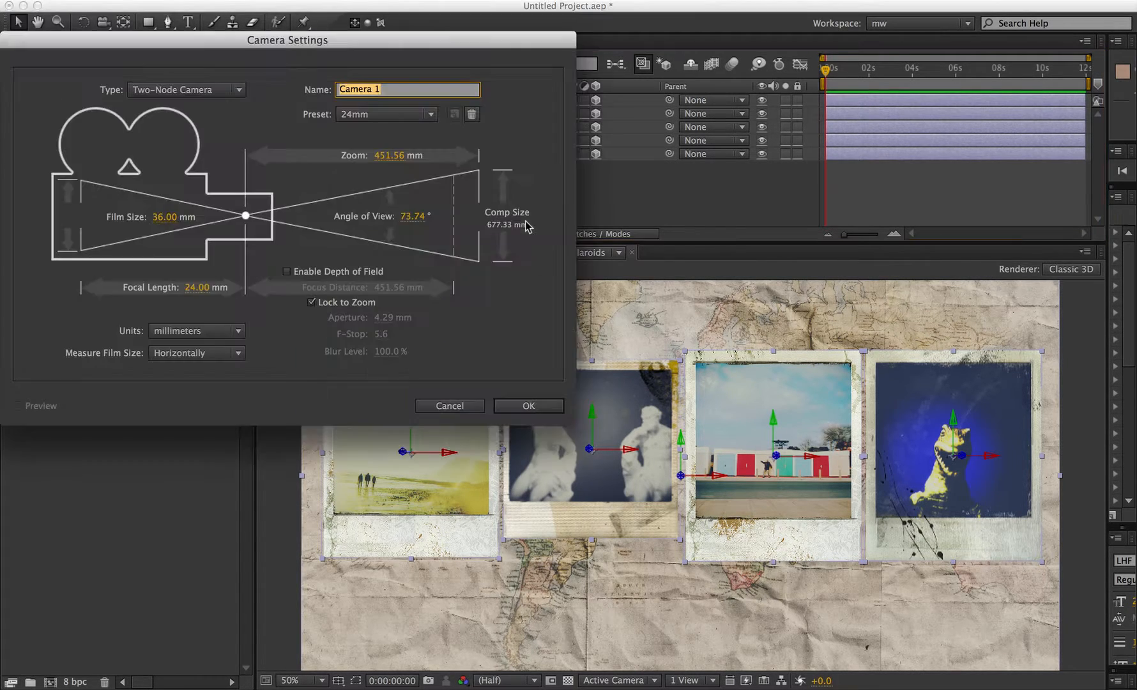
key("Return")
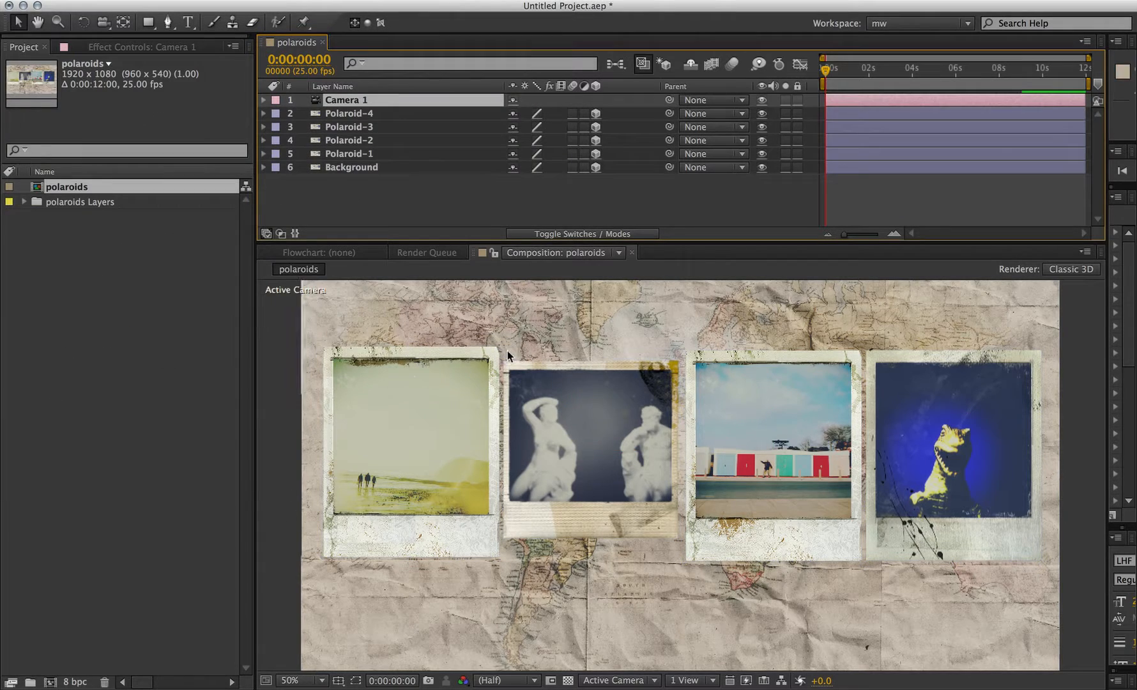
key("c")
mouse_move(685, 465)
left_mouse_down()
mouse_move(707, 438)
mouse_move(667, 455)
left_mouse_up()
key("super+z")
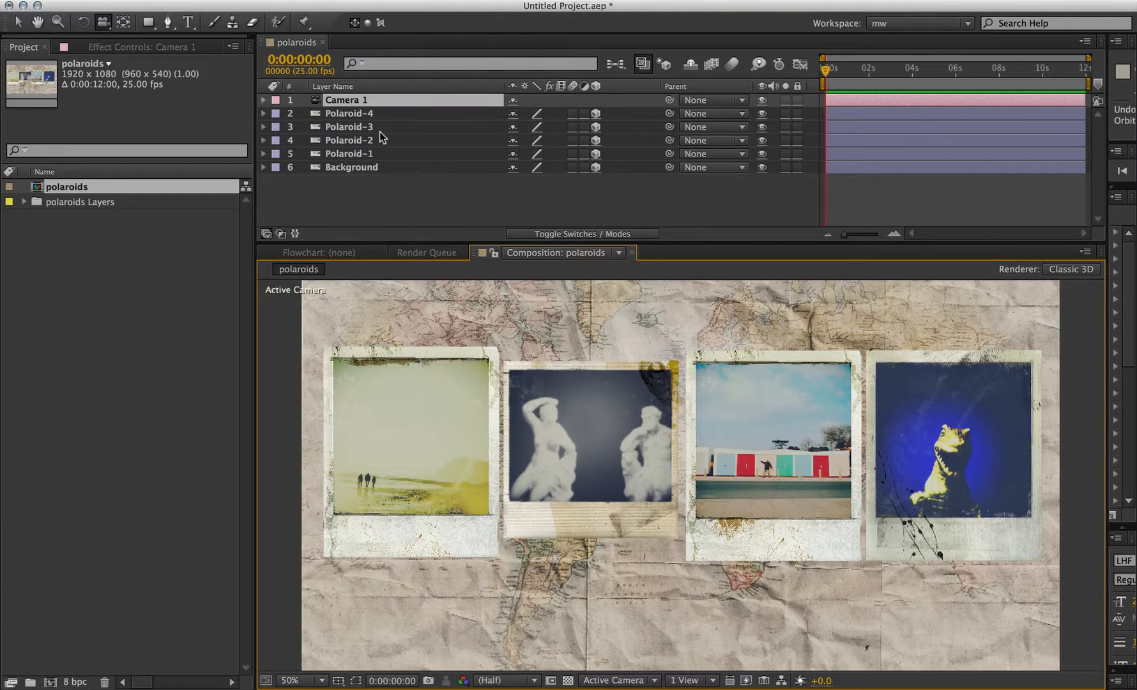
- Tilt the Polaroid-4 layer slightly clockwise
left_click(383, 114)
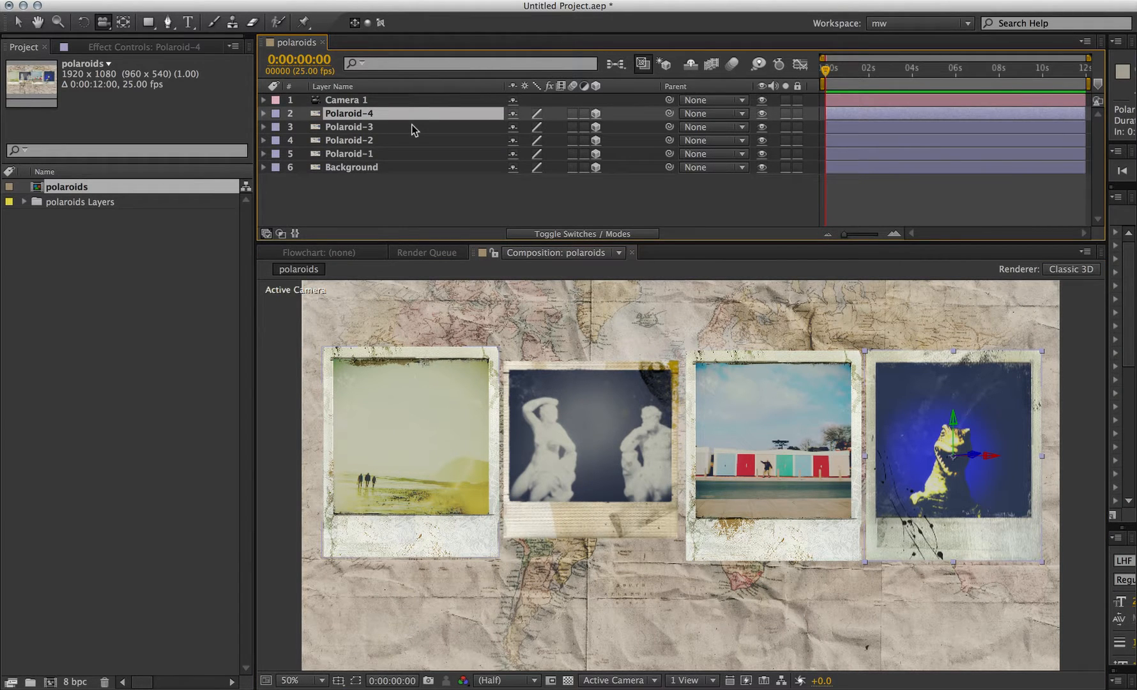
key("shift+KP_Add")
key("KP_Add")
key("KP_Subtract")
key("KP_Subtract")
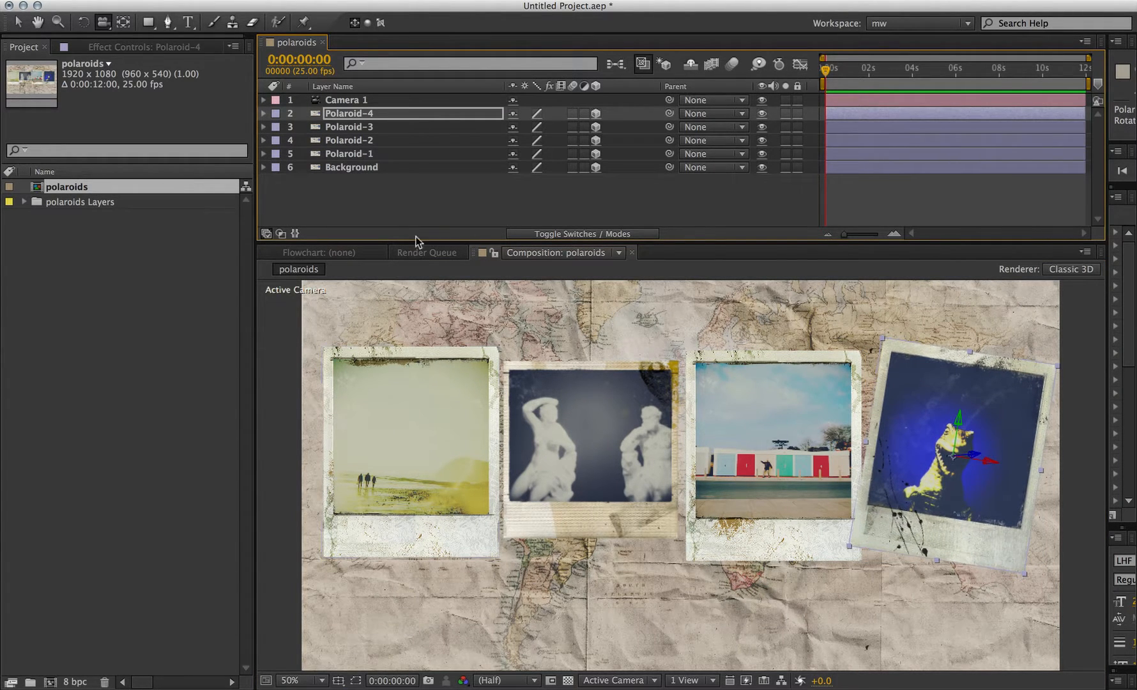
- Tilt the Polaroid-3 layer slightly counterclockwise
left_click(413, 128)
key("KP_Subtract")
key("KP_Subtract")
key("KP_Subtract")
key("KP_Subtract")
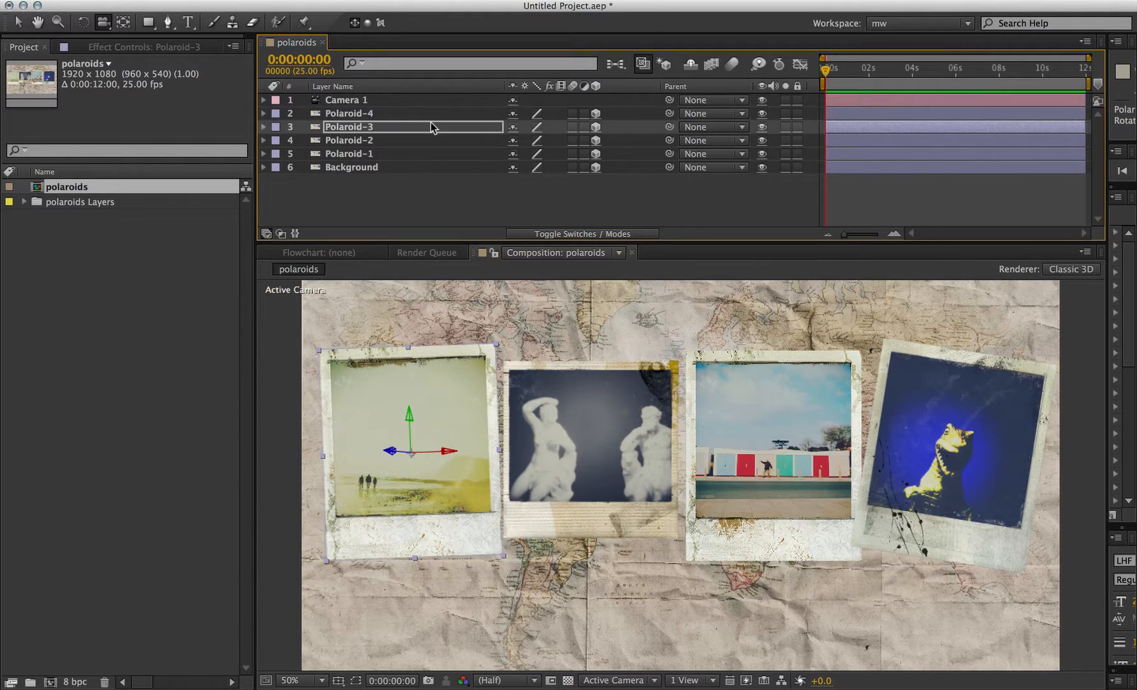
- Tilt the Polaroid-2 layer slightly clockwise
left_click(385, 143)
key("KP_Add")
key("KP_Add")
key("KP_Add")
key("KP_Add")
key("KP_Add")
- Tilt the Polaroid-1 layer slightly counterclockwise
left_click(402, 154)
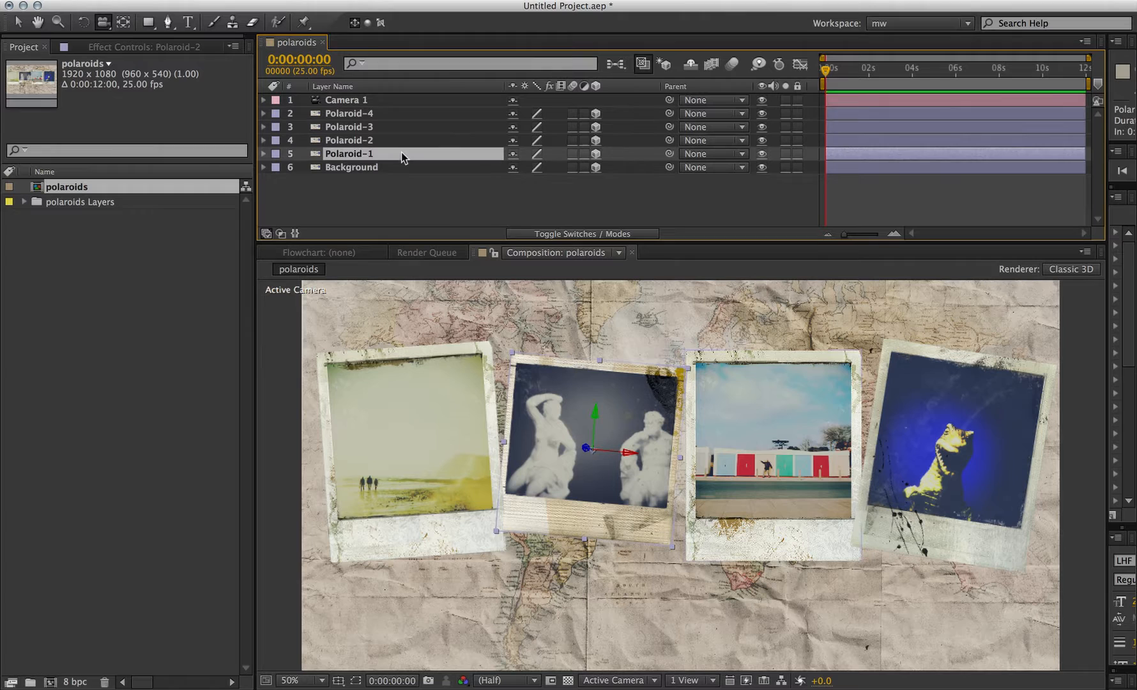
key("shift+KP_Subtract")
key("KP_Add")
key("KP_Add")
key("KP_Add")
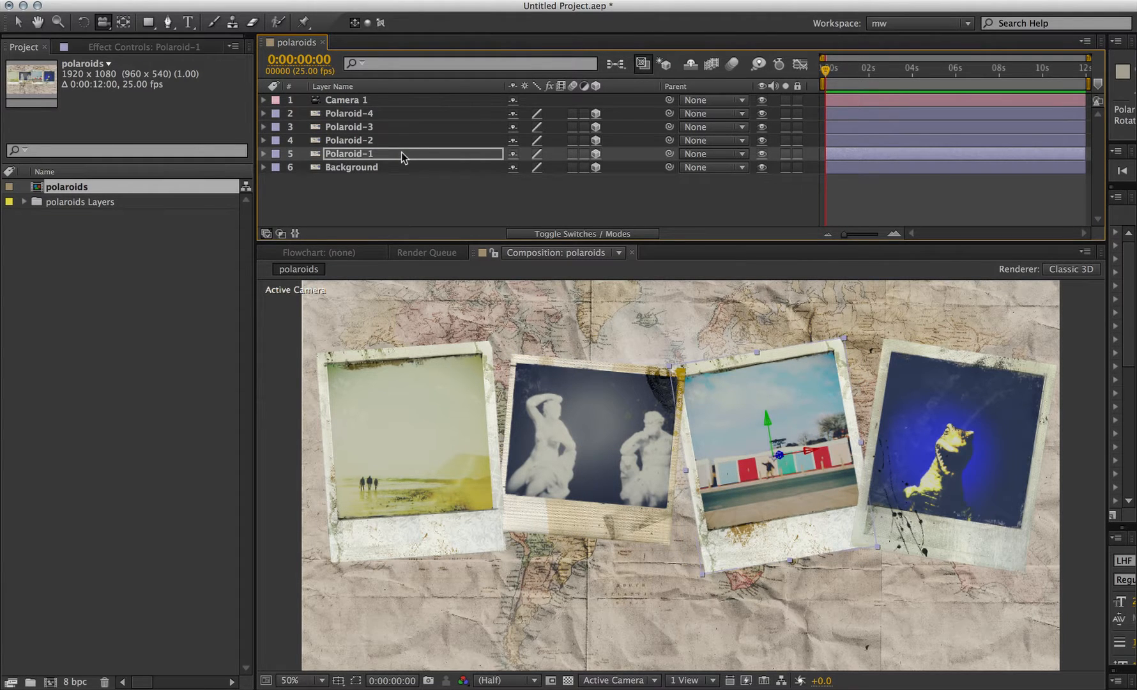
- Move the four polaroids into a loose overlapping row and save the project as polaroids.aep
mouse_move(618, 428)
left_mouse_down()
mouse_move(616, 406)
mouse_move(625, 437)
left_mouse_up()
left_click_drag(722, 432, 714, 414)
left_click_drag(881, 409, 873, 401)
left_click_drag(637, 470, 633, 486)
left_click_drag(478, 443, 492, 475)
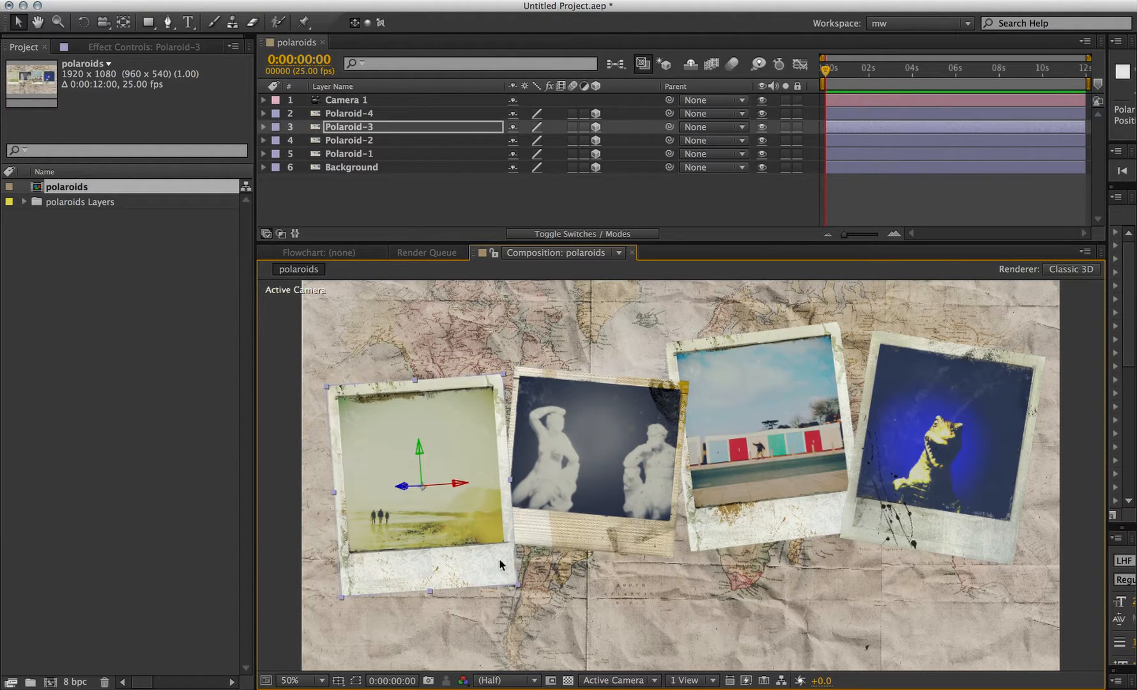
left_click_drag(890, 460, 886, 487)
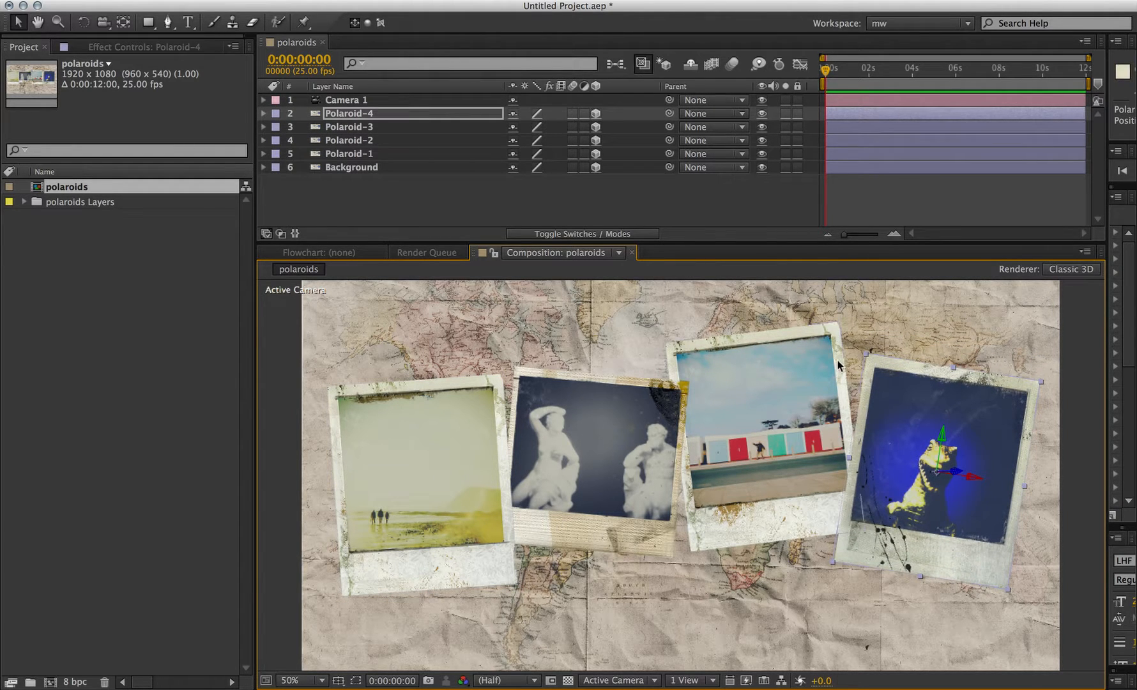
key("super+s")
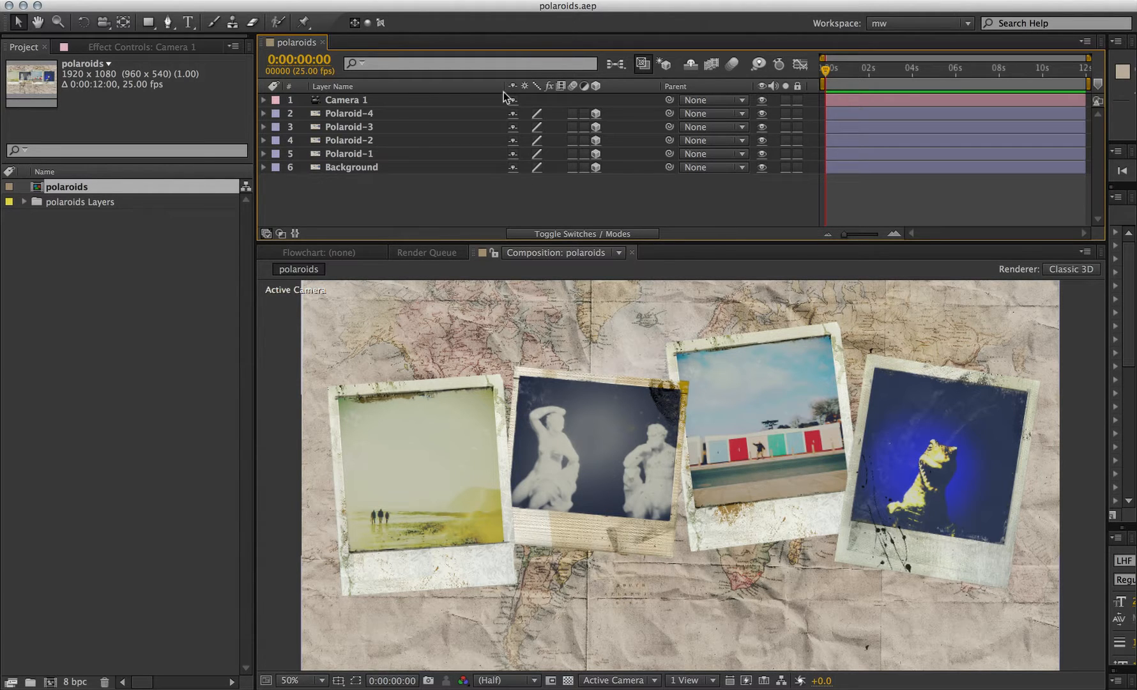
- Send Camera 1 to LightWave 3D and check it in LightWave's perspective view before returning
left_click(342, 102)
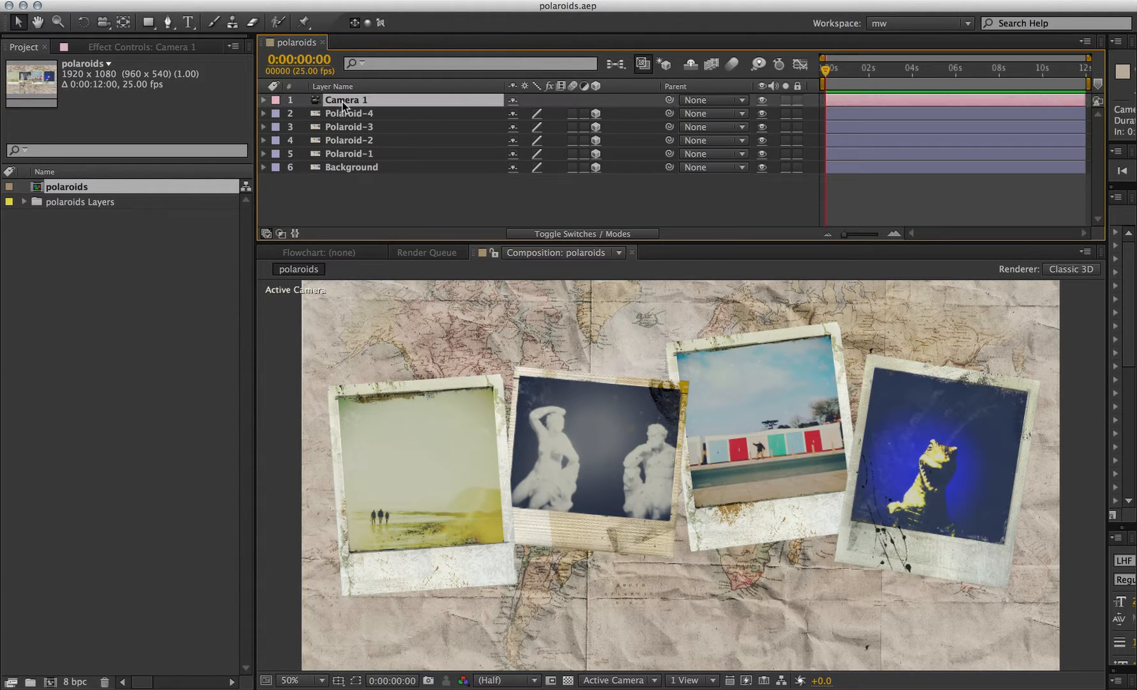
left_click(135, 1)
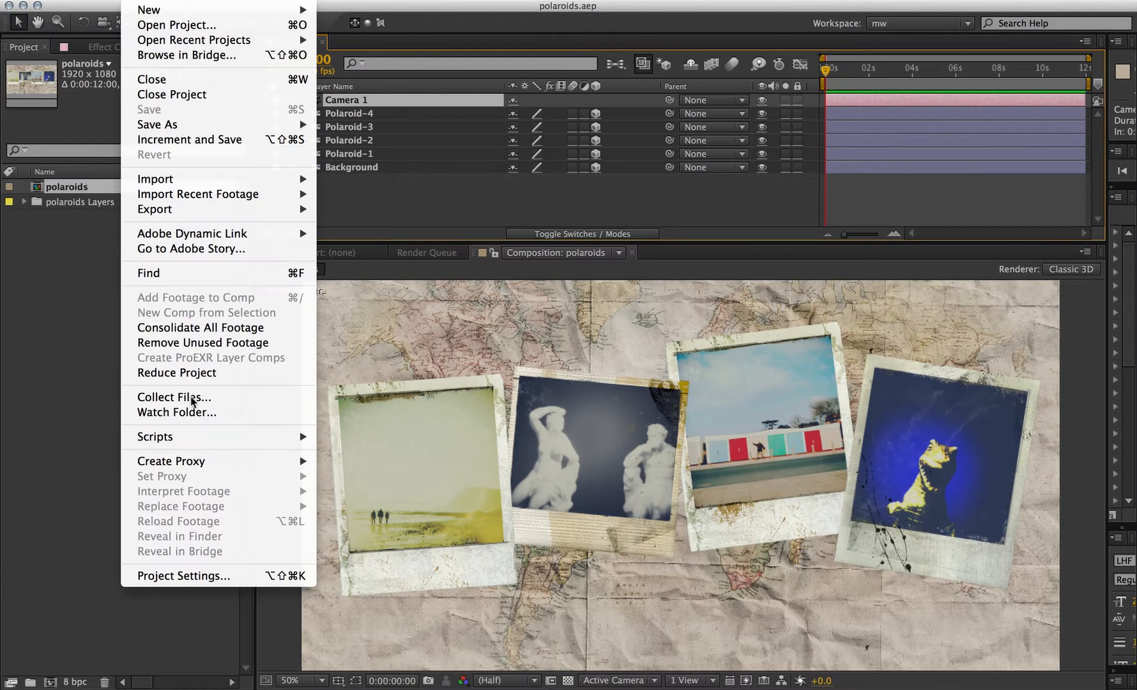
mouse_move(183, 210)
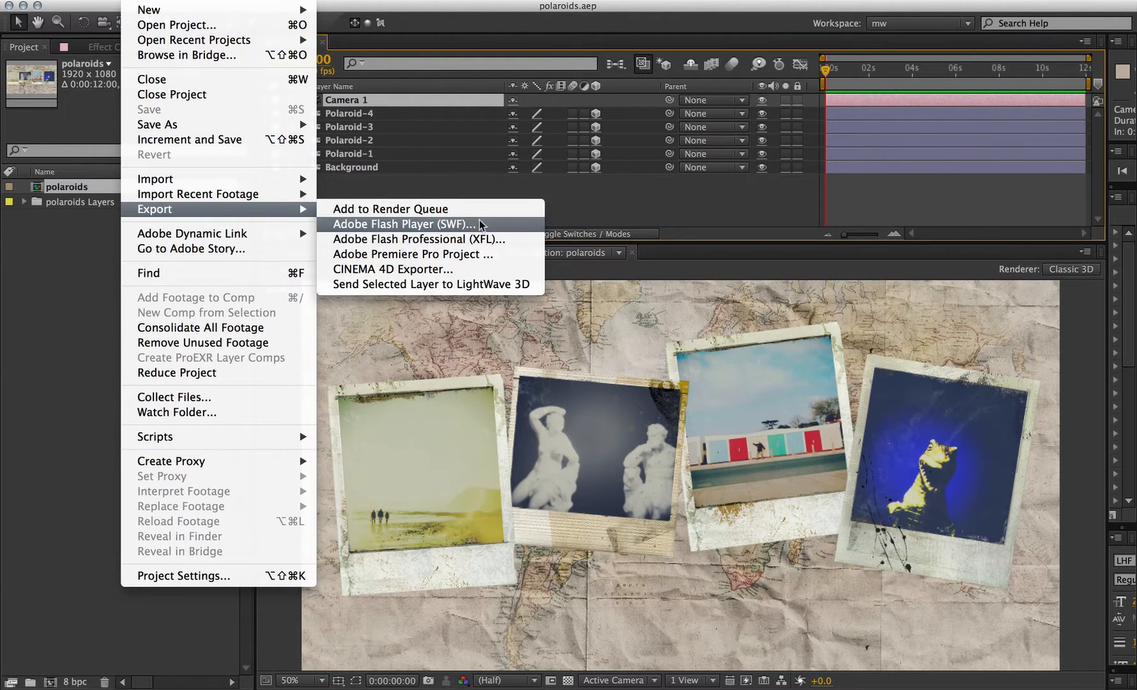
left_click(412, 285)
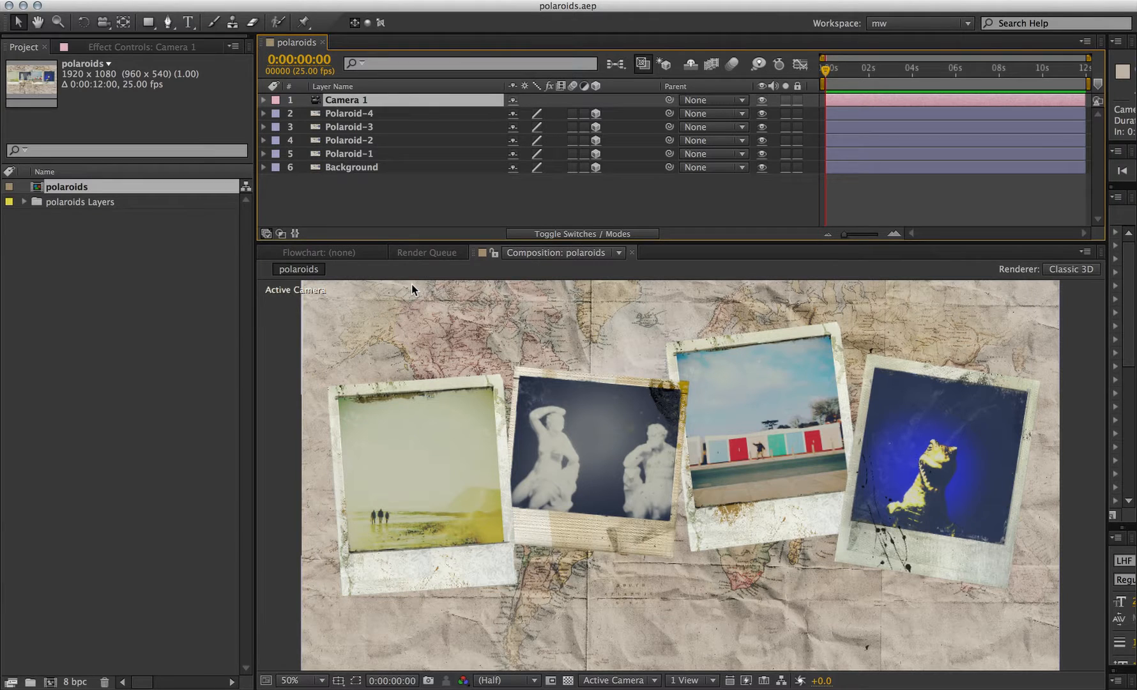
key("super+Tab")
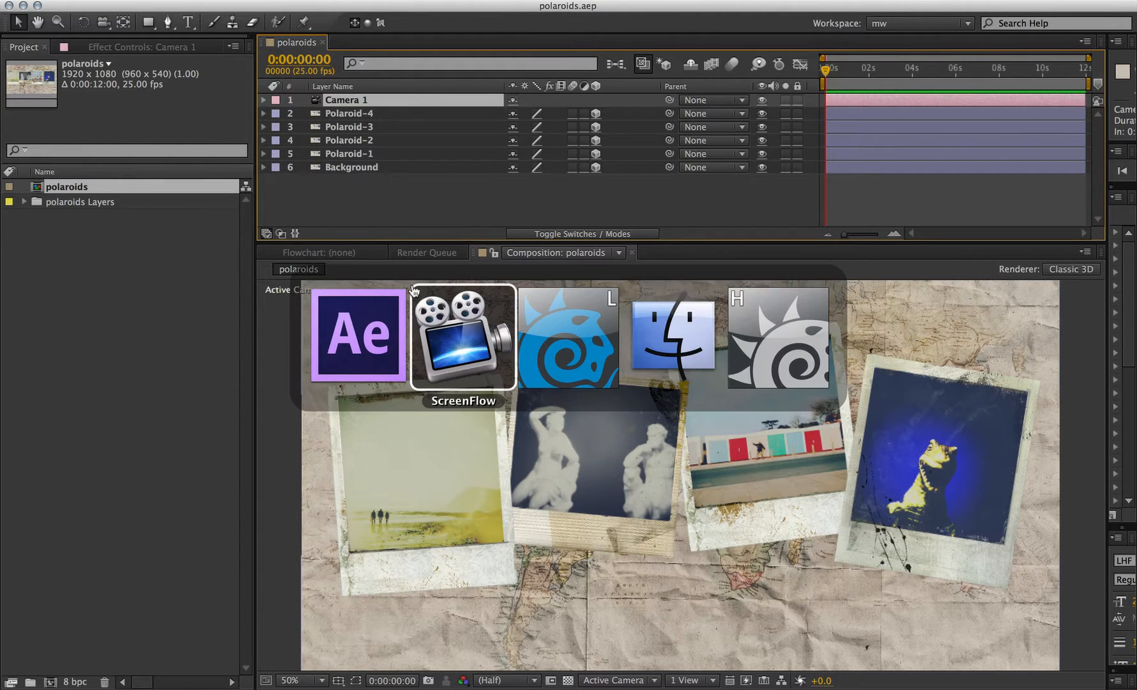
key("super+Tab")
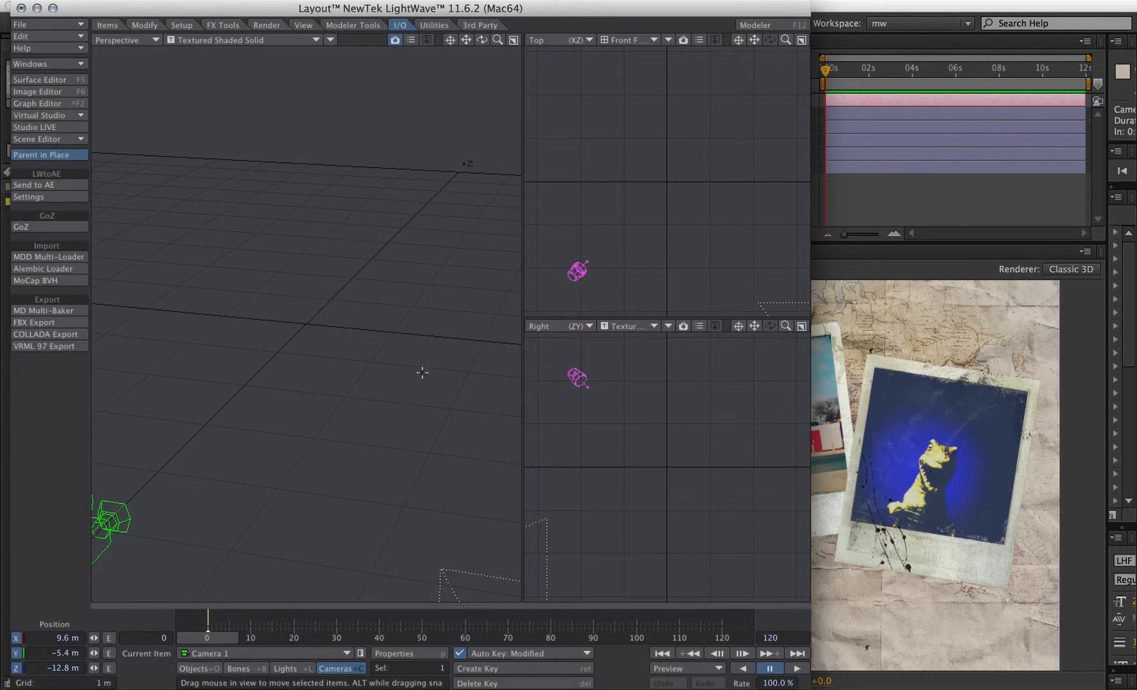
left_click_drag(498, 40, 412, 432)
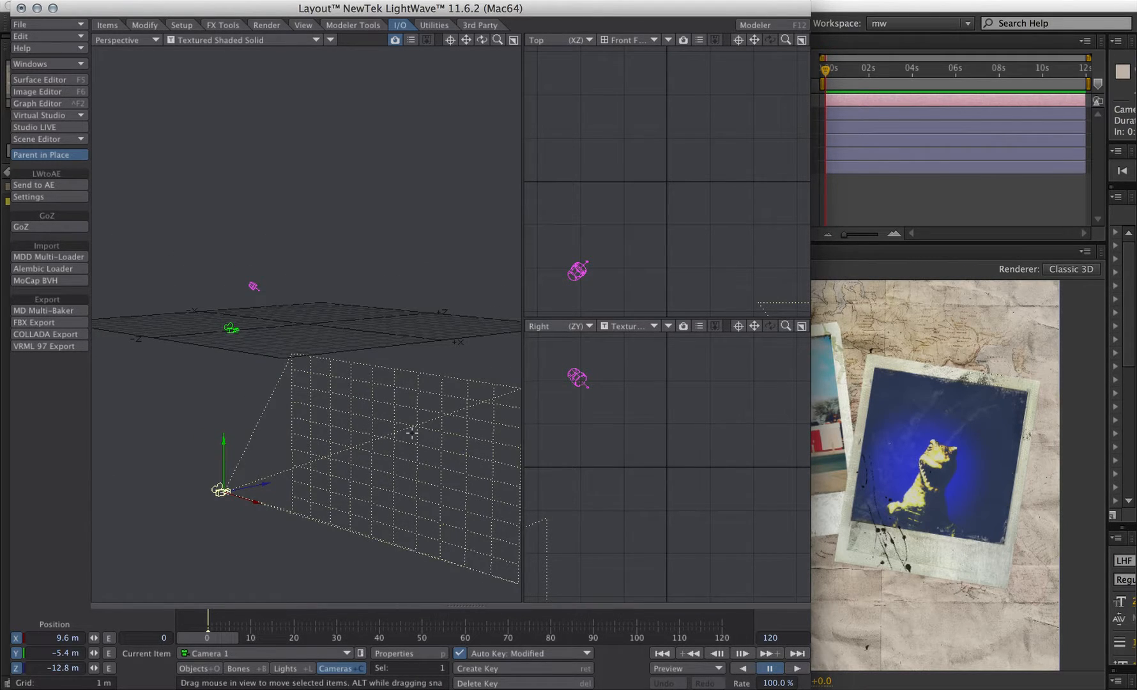
key("super+Tab")
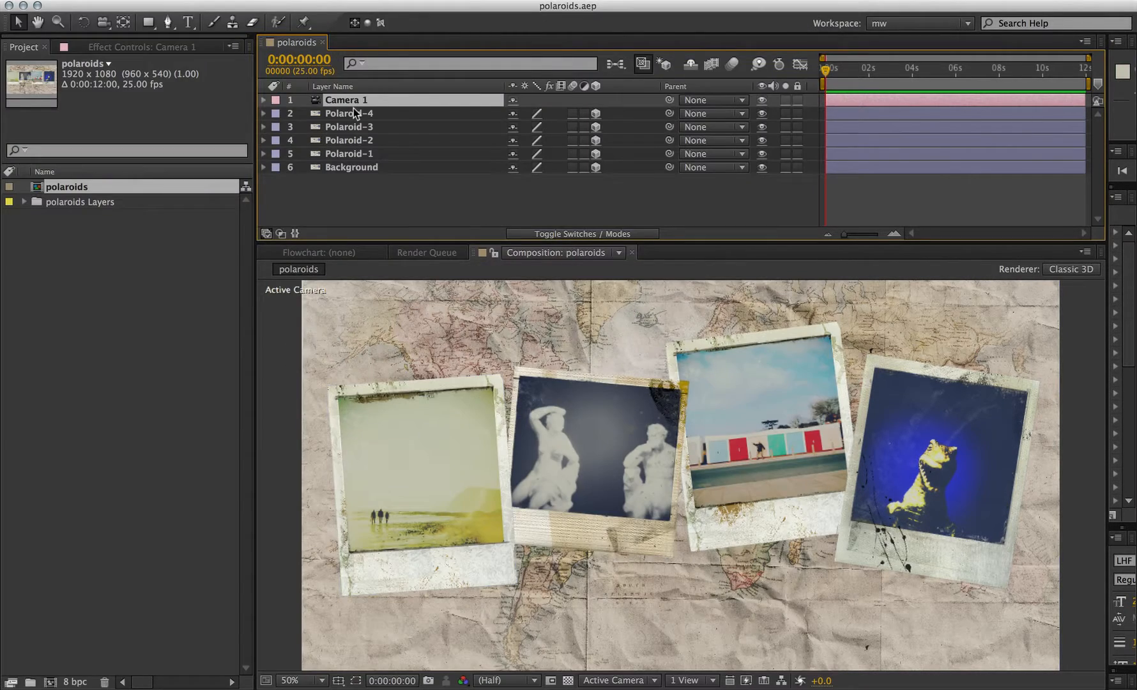
- Send the polaroid layers to LightWave 3D with Send Selected Layer to LightWave 3D
left_click(356, 114)
left_click(71, 1)
mouse_move(131, 1)
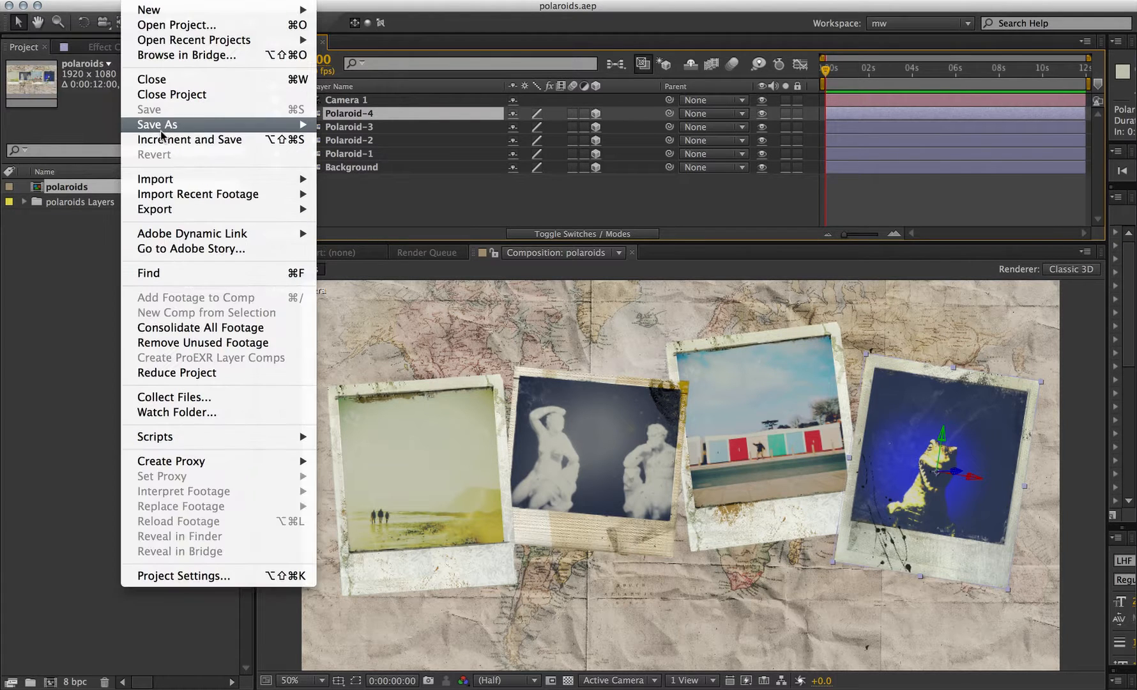
mouse_move(161, 209)
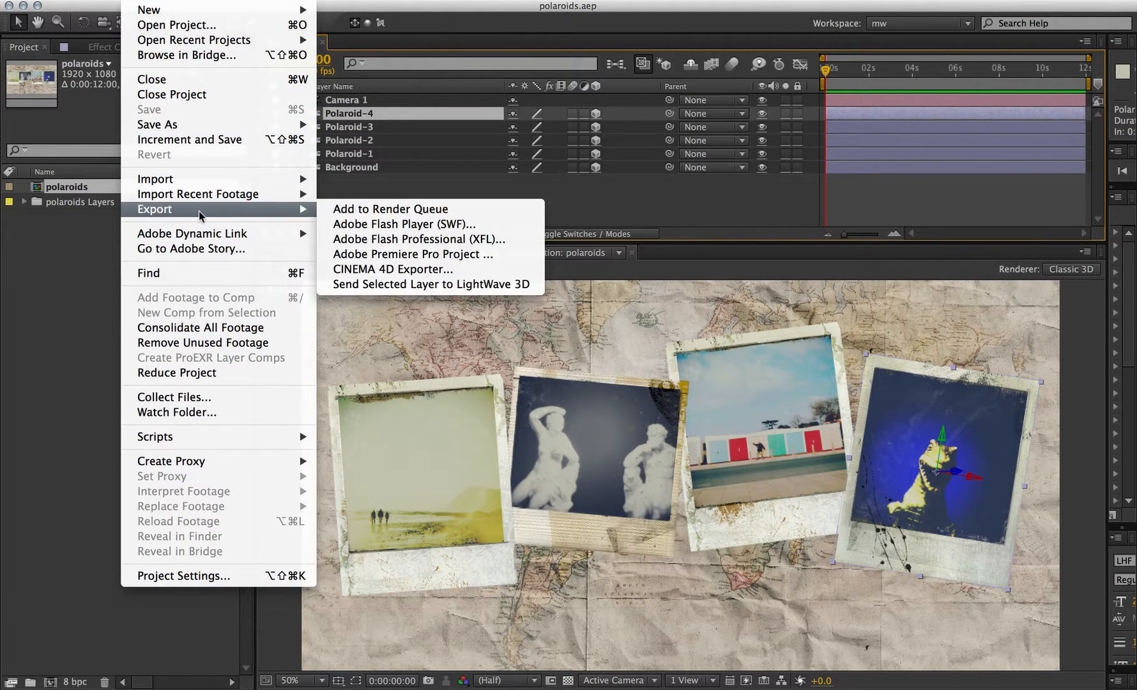
left_click(409, 290)
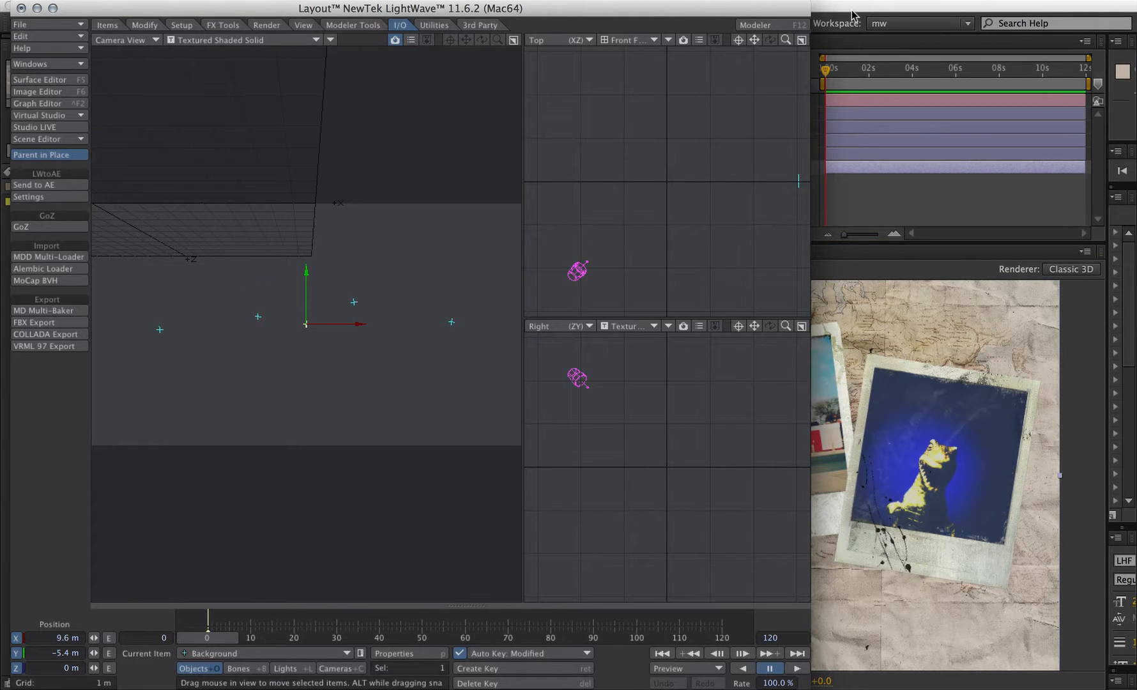
- Step through the exported polaroid objects with the Rotate tool to inspect their rotations
key("y")
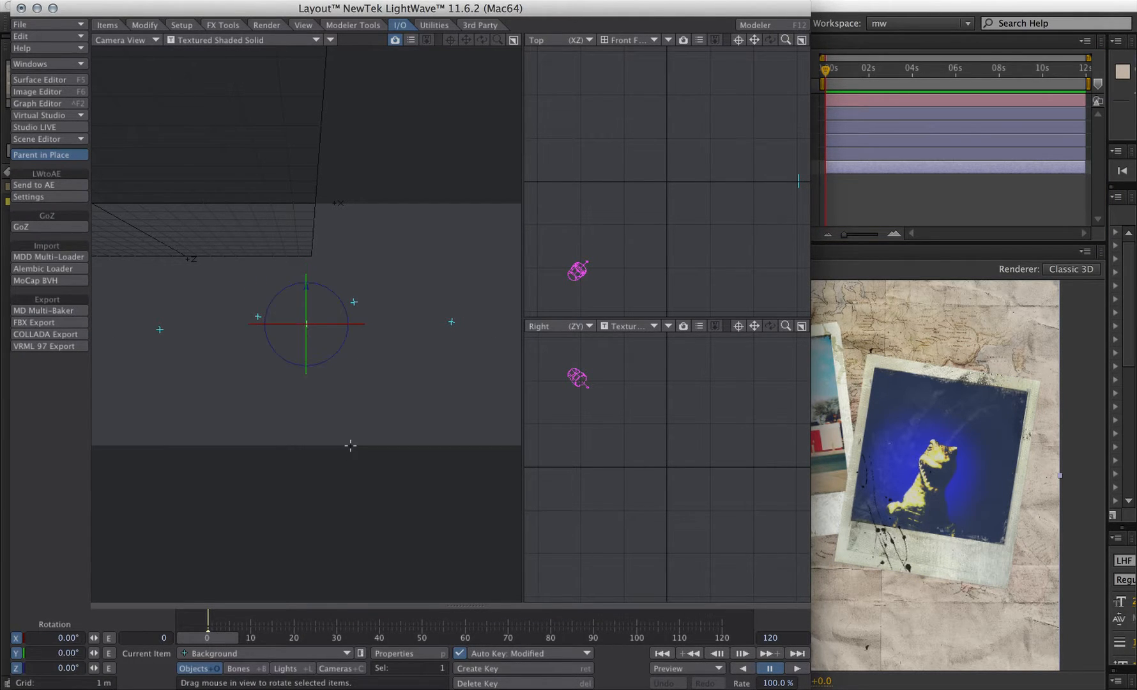
key("Down")
key("Down")
key("Down")
key("Down")
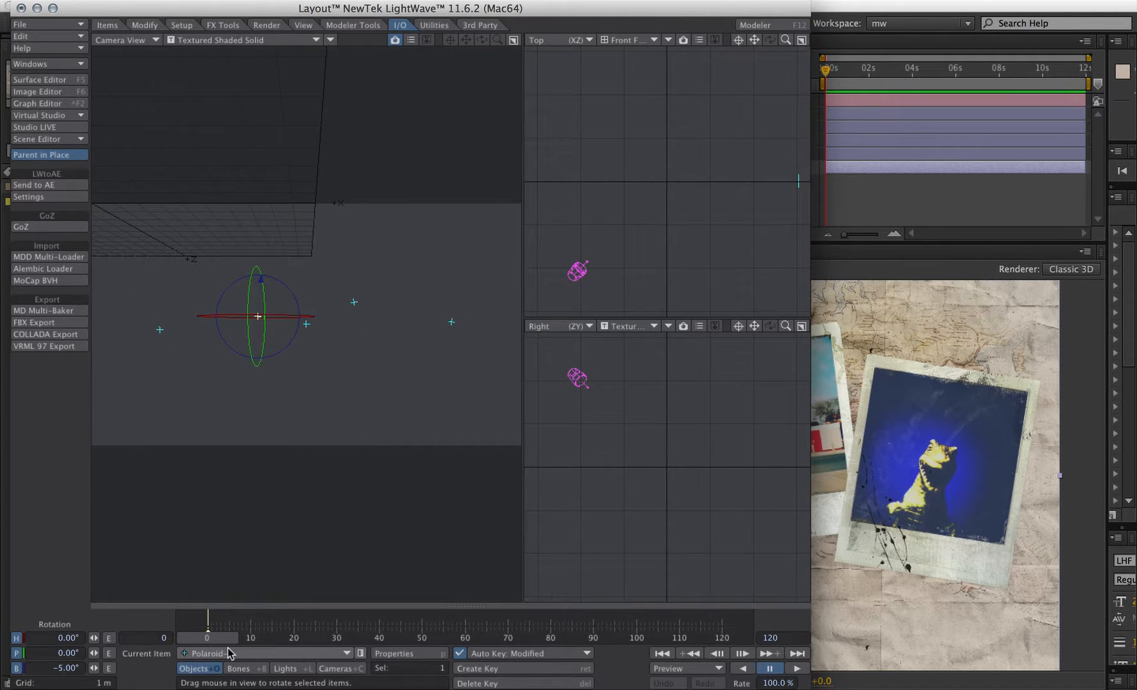
key("Down")
key("Down")
key("Down")
key("Down")
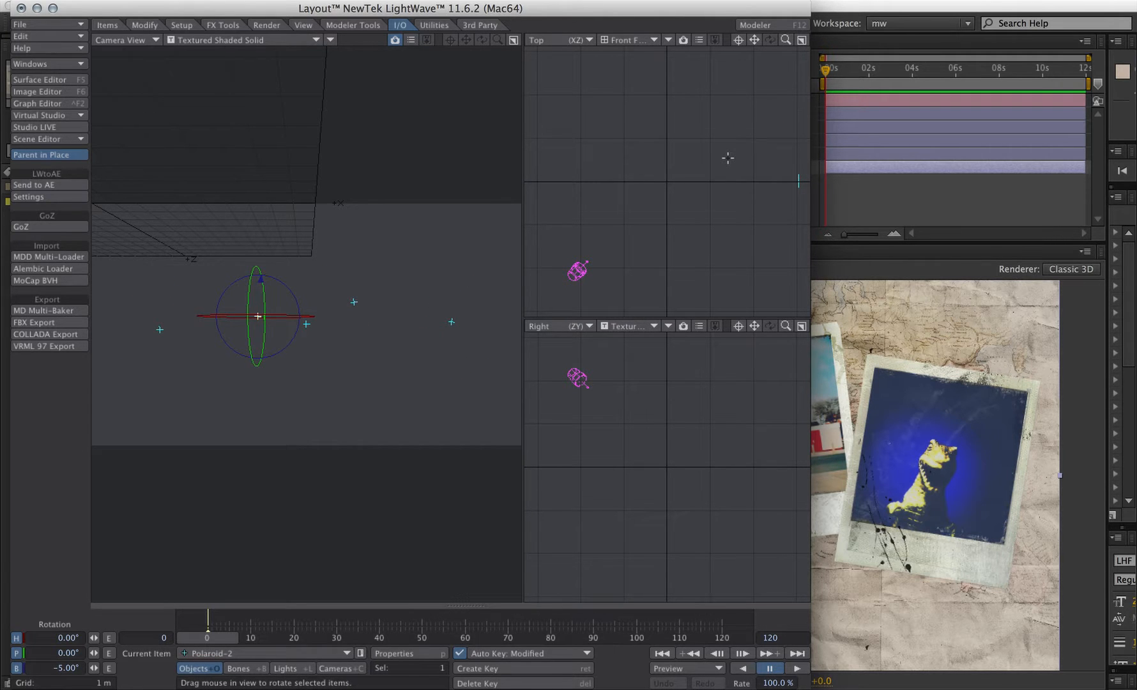
- Make Camera 1 the current item in LightWave
key("super+Tab")
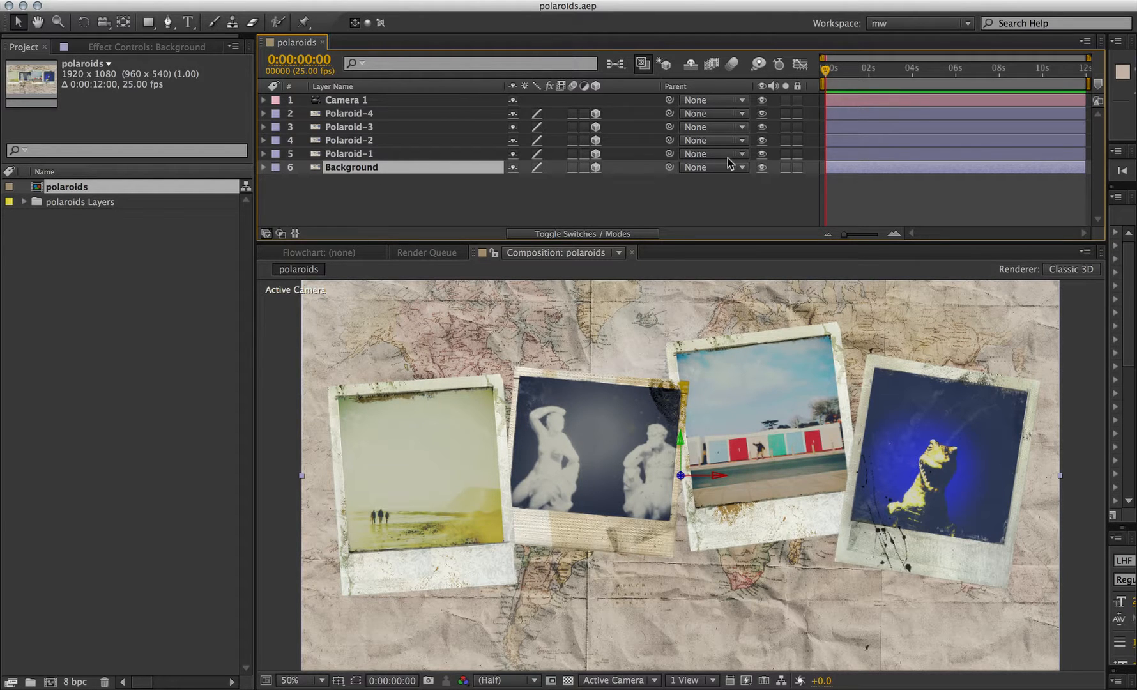
key("super+Tab")
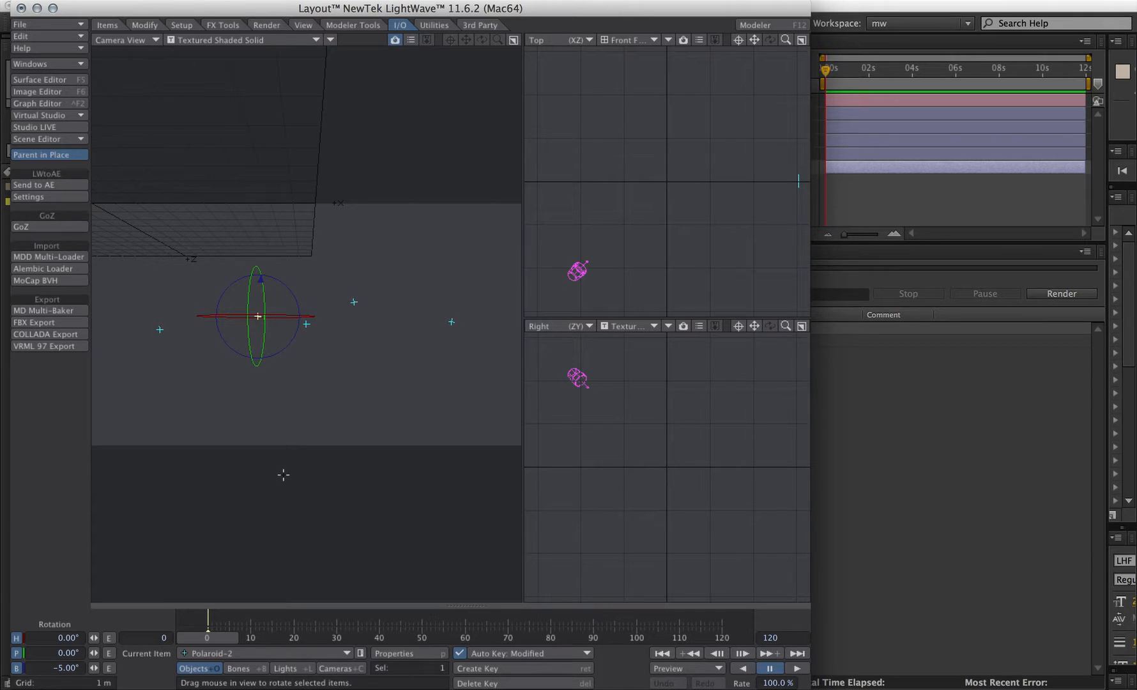
left_click(340, 669)
left_click(218, 655)
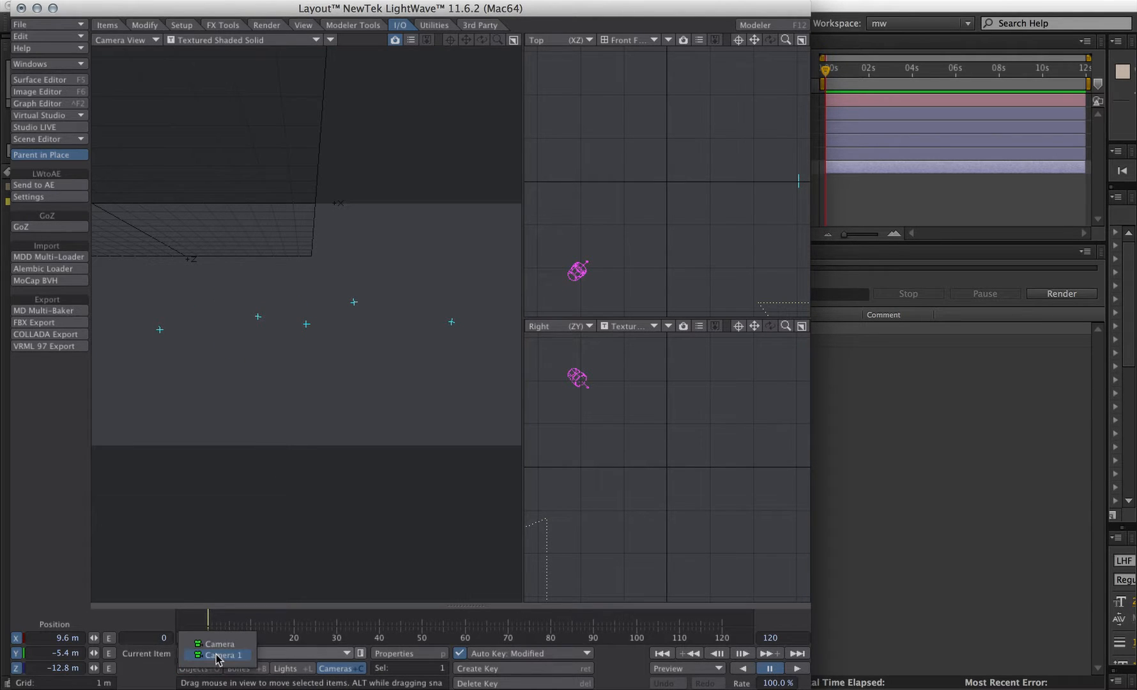
left_click(219, 656)
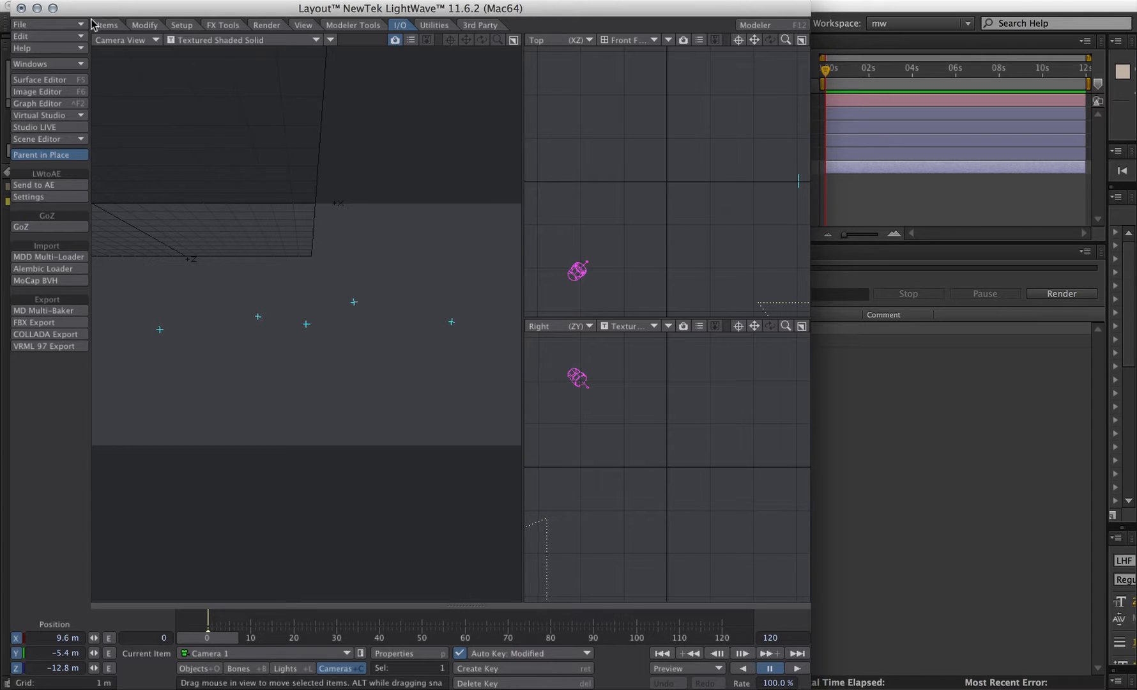
- Load bg.png as the background image in the Compositing effects options
left_click(35, 64)
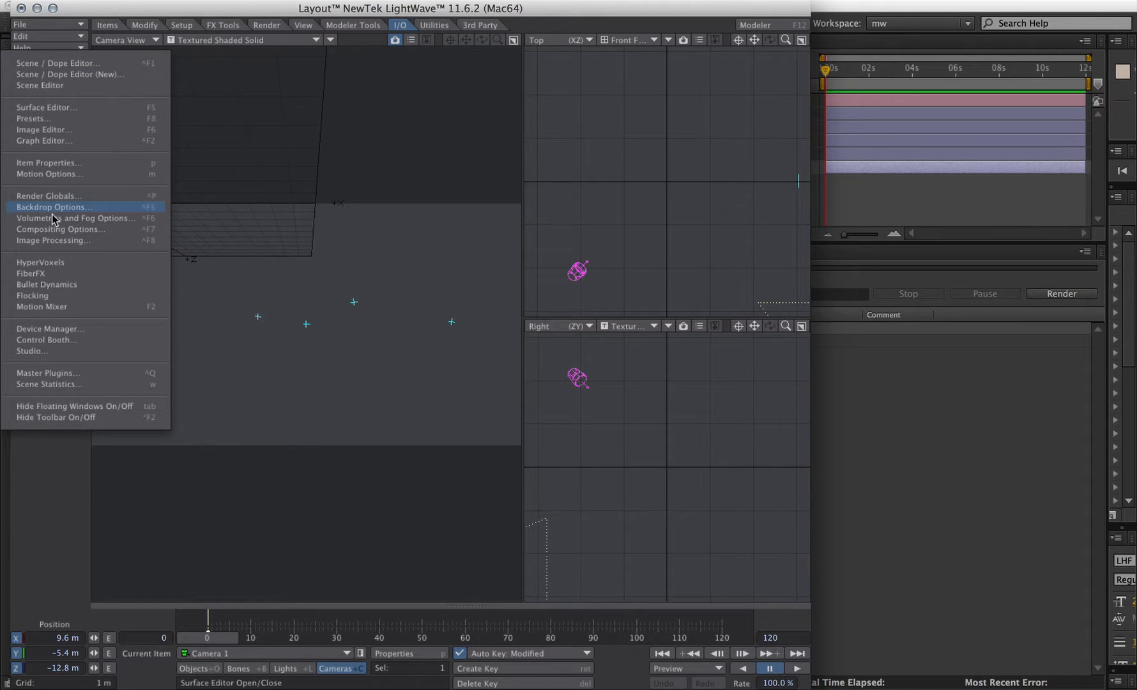
left_click(32, 229)
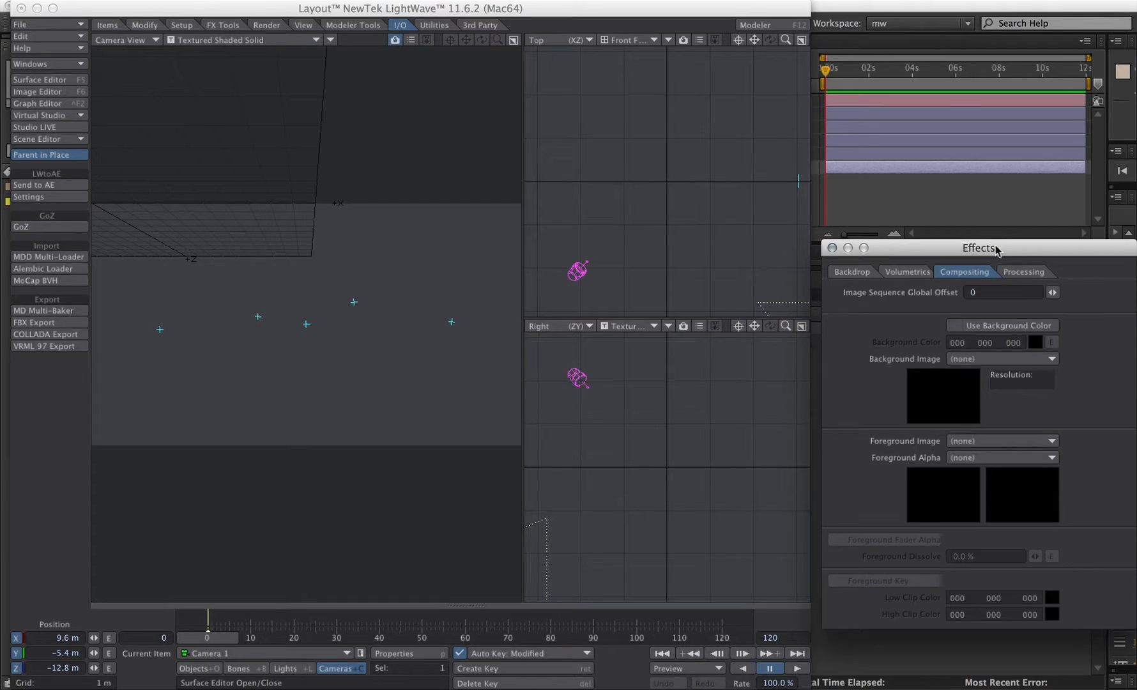
left_click_drag(998, 252, 909, 104)
left_click(895, 211)
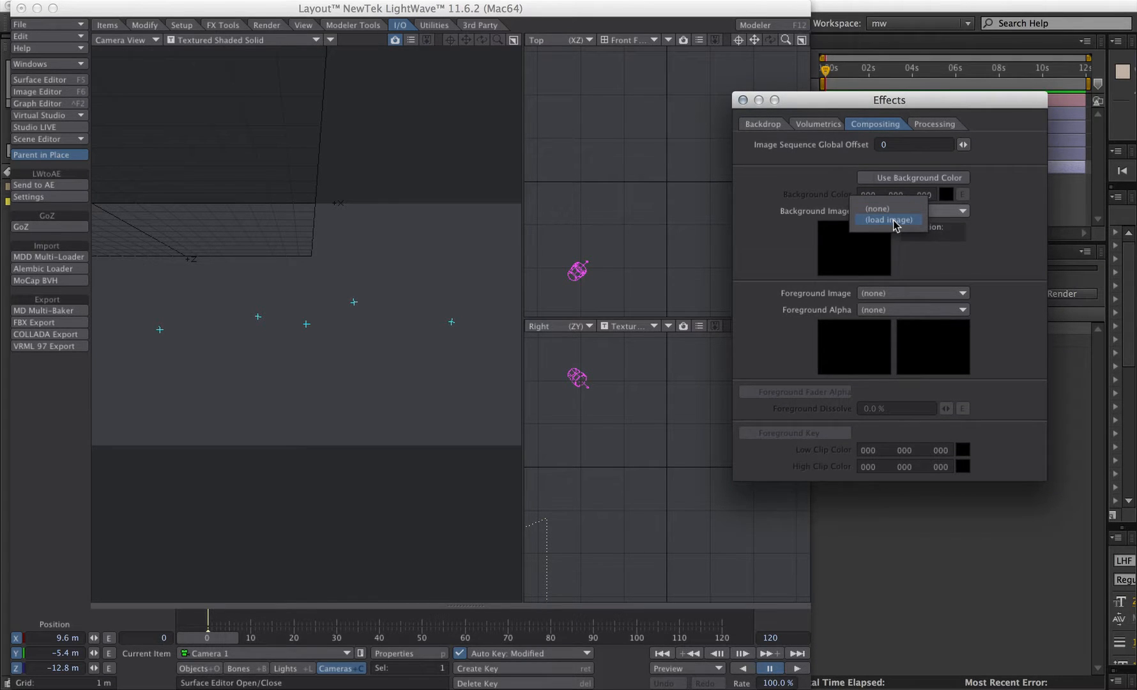
left_click(890, 220)
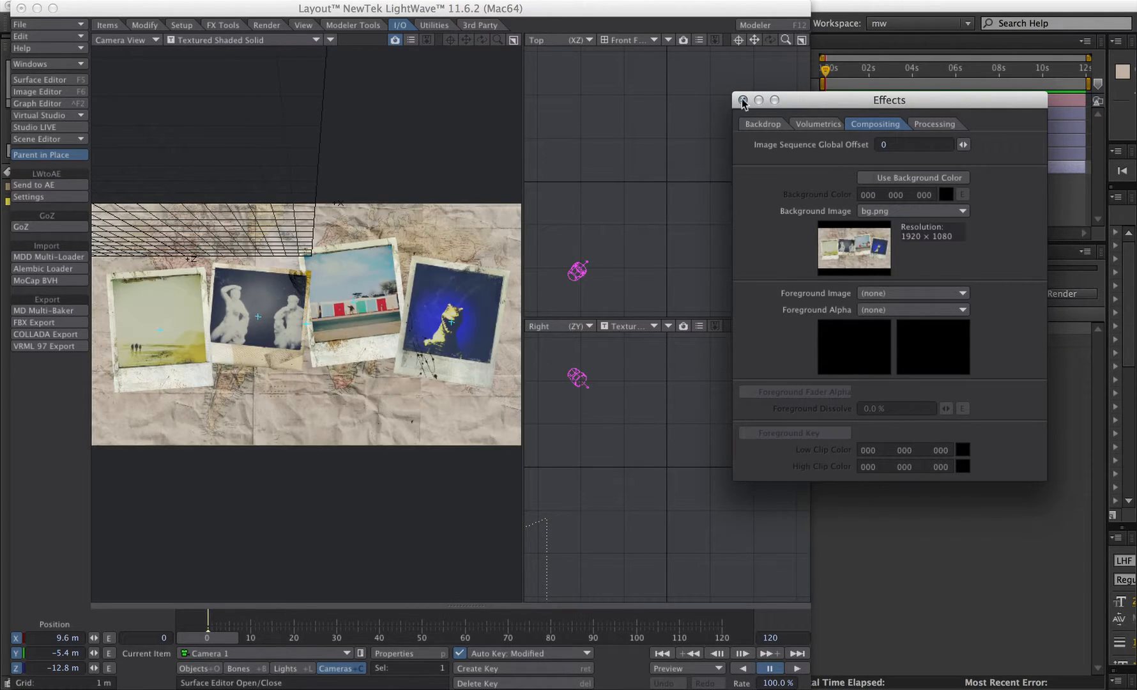
left_click(742, 100)
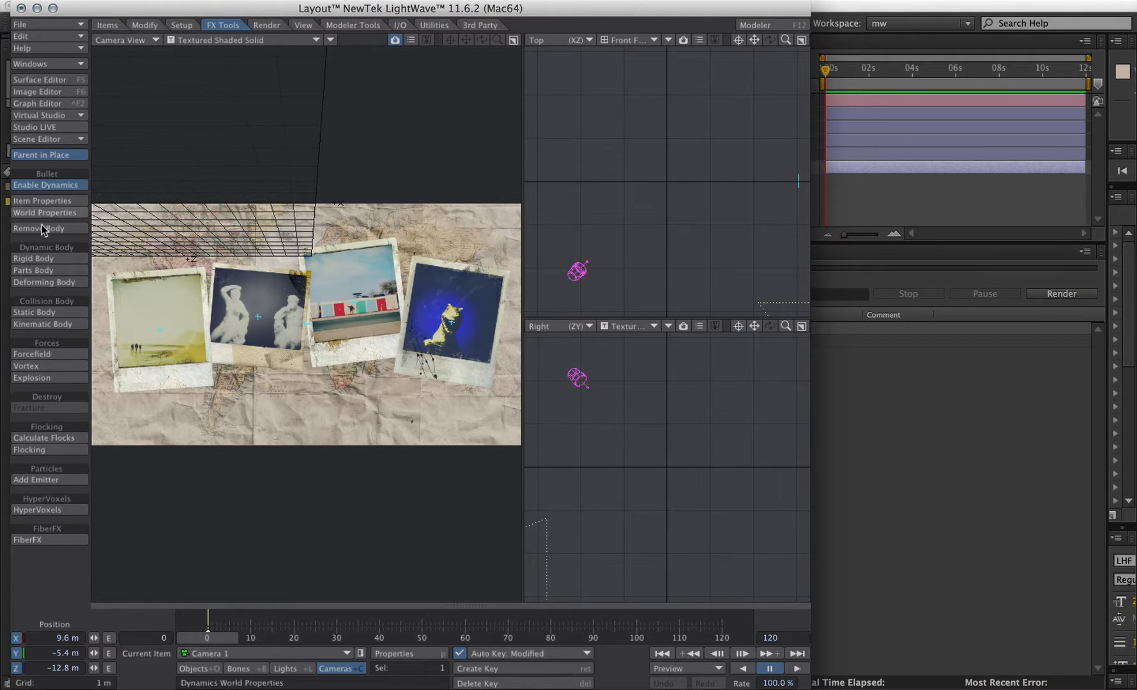
- Select the four polaroid objects and make them Bullet rigid bodies, then make the Background a static body
left_click(187, 668)
left_click(362, 653)
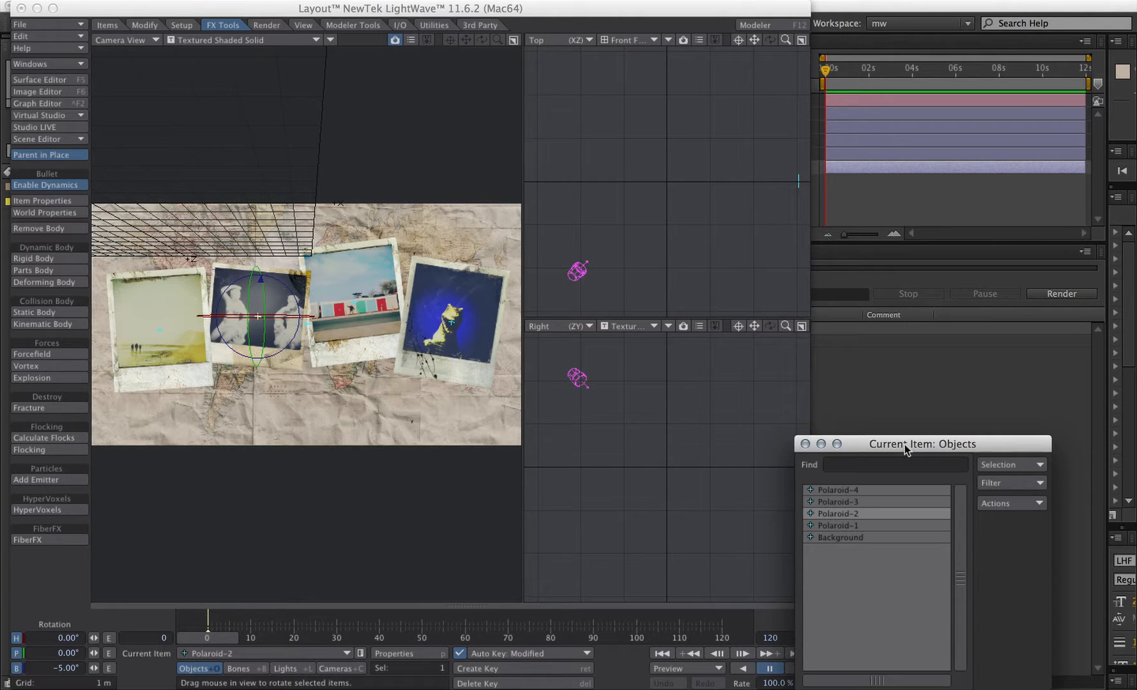
left_click_drag(902, 444, 705, 83)
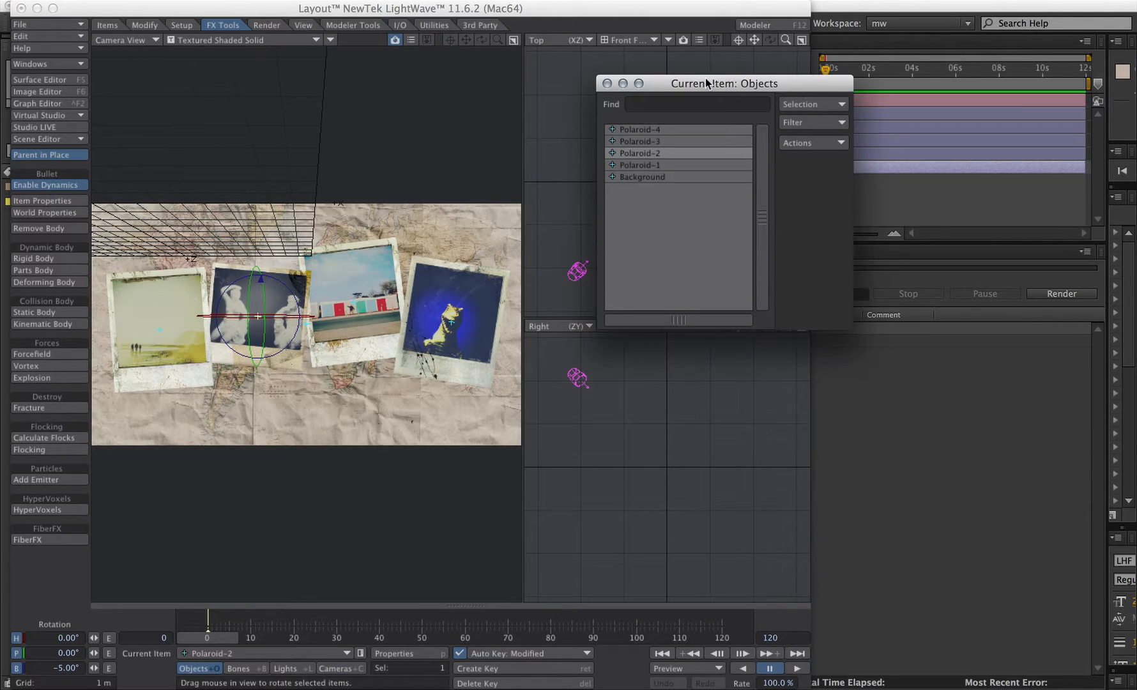
left_click(664, 130)
left_click(654, 165, "shift")
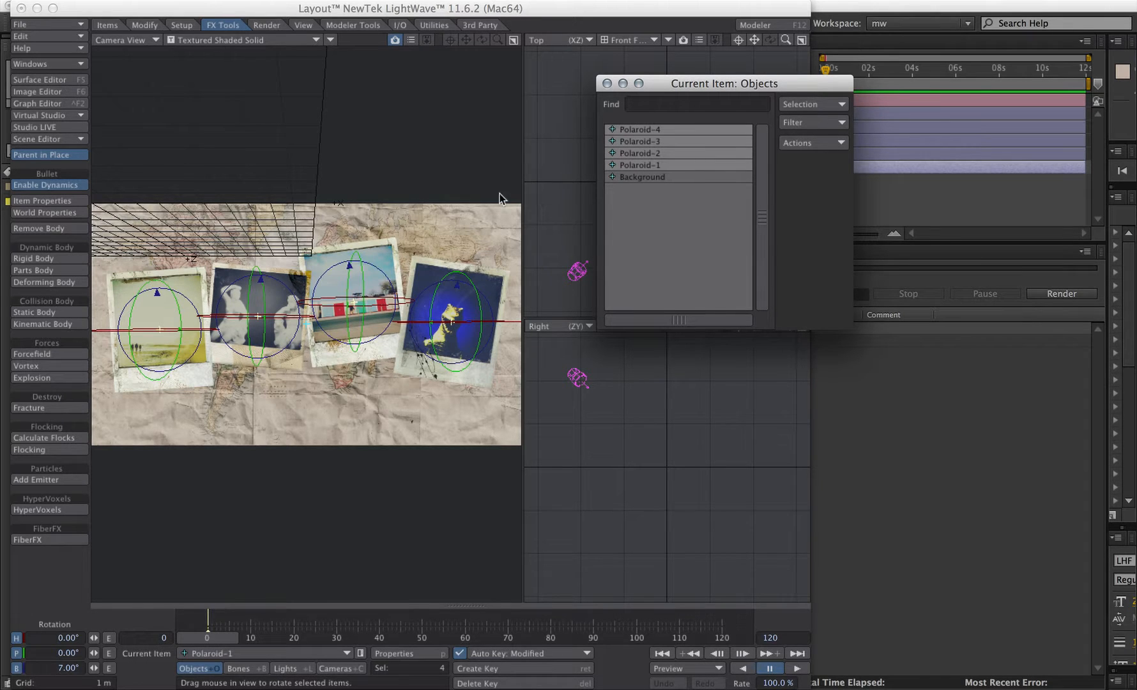
left_click(51, 259)
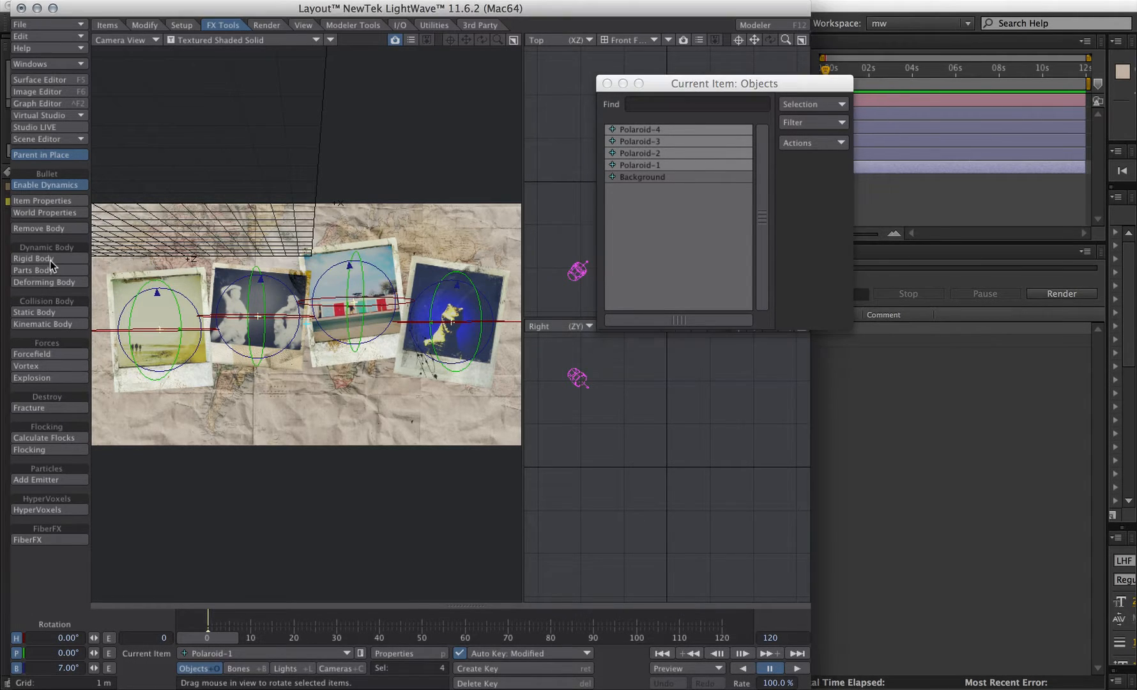
left_click(668, 179)
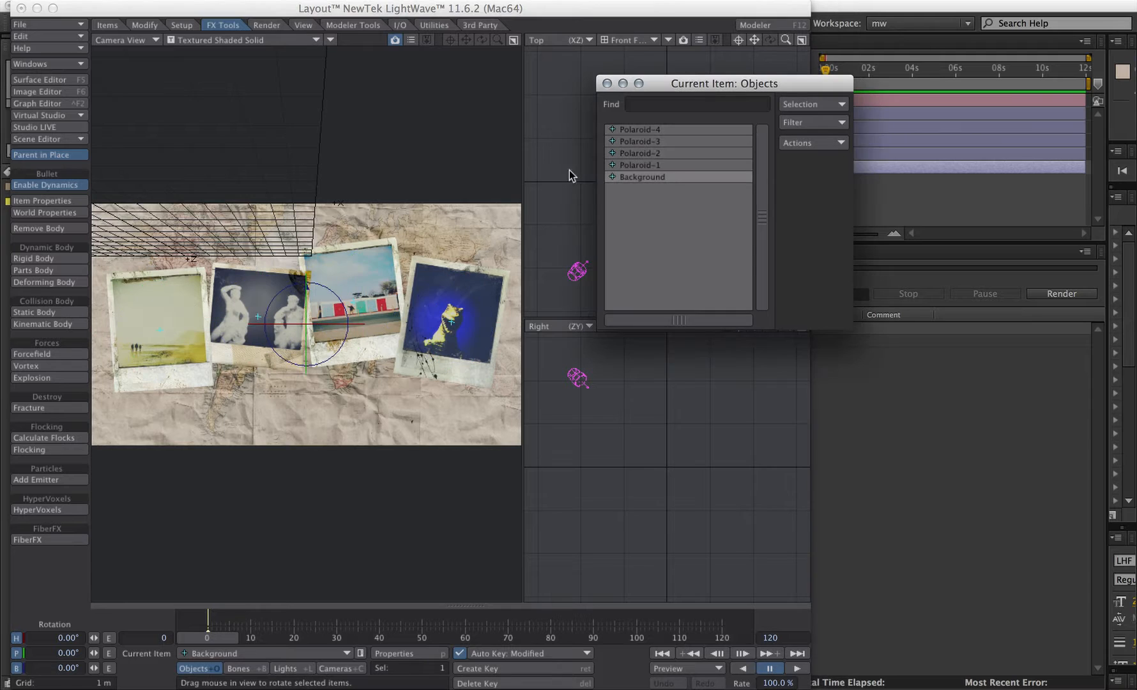
left_click(34, 311)
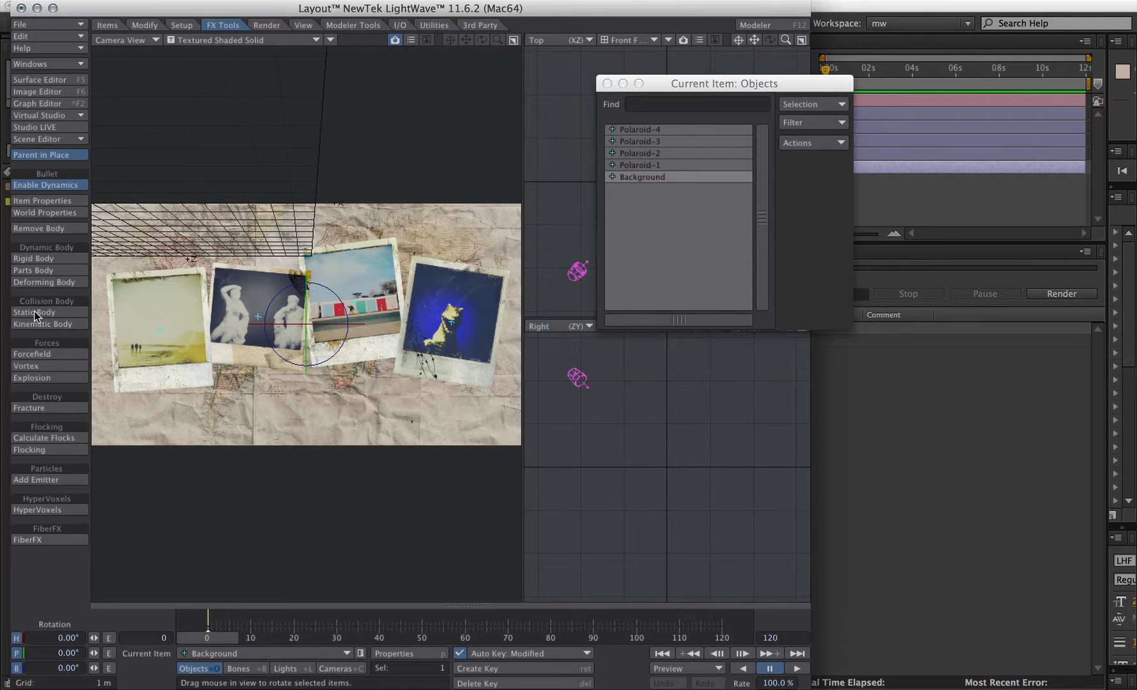
- Open the Bullet dynamics properties and turn on Draw Collision Shapes in the World settings
left_click(28, 201)
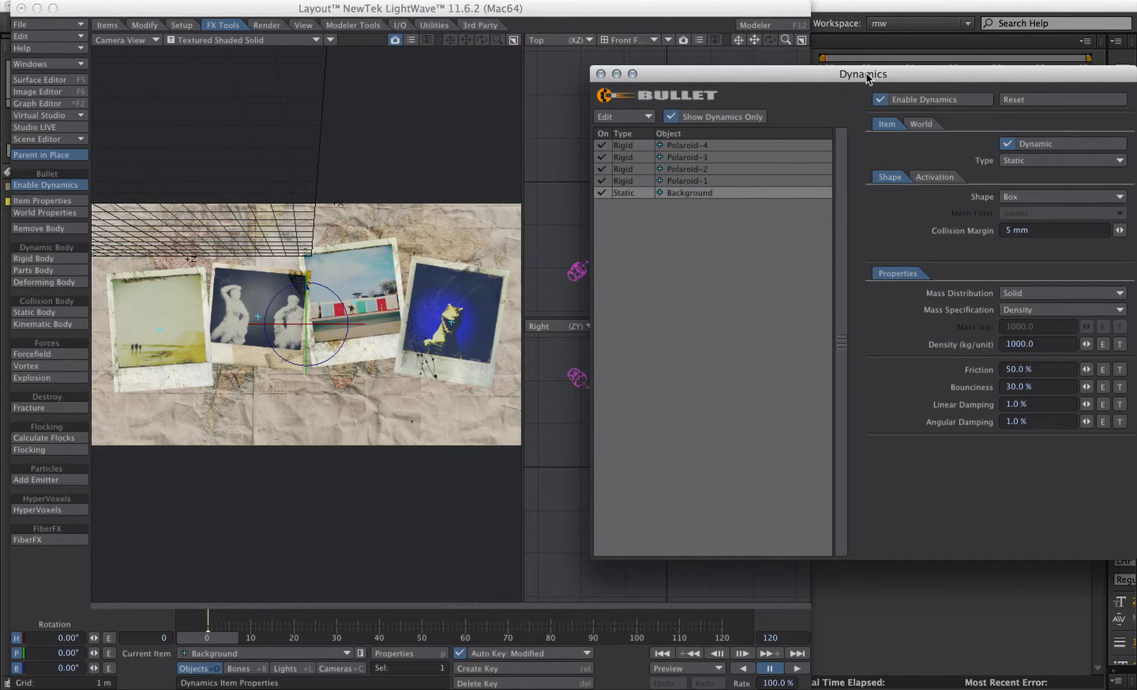
left_click_drag(867, 77, 756, 39)
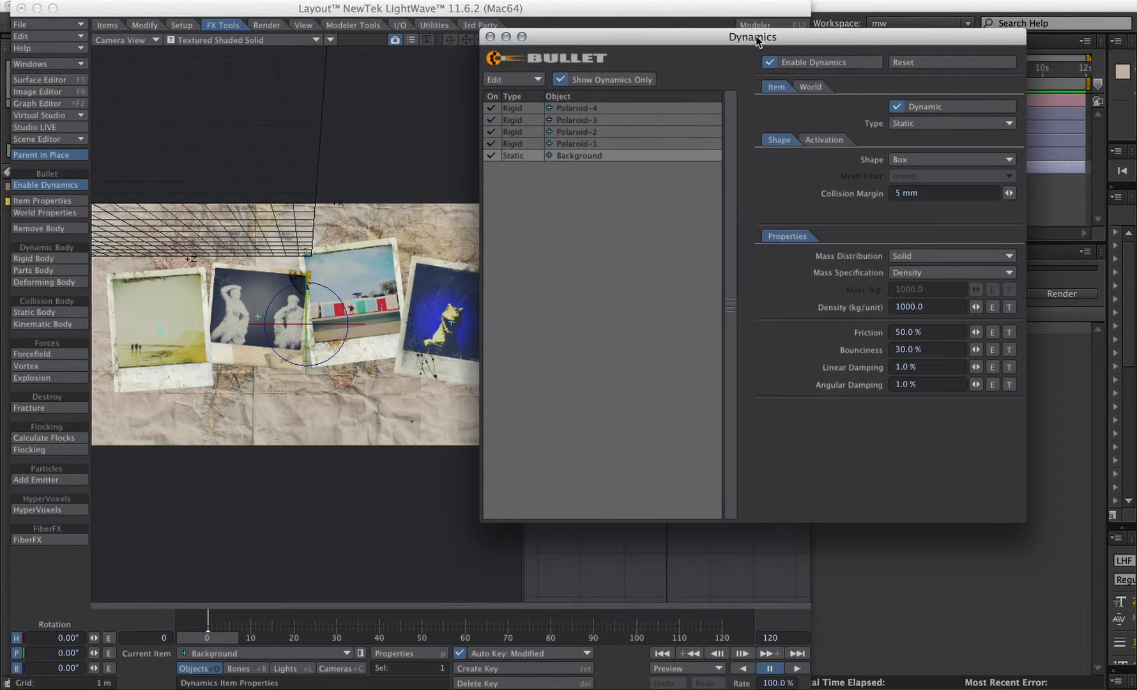
left_click(812, 86)
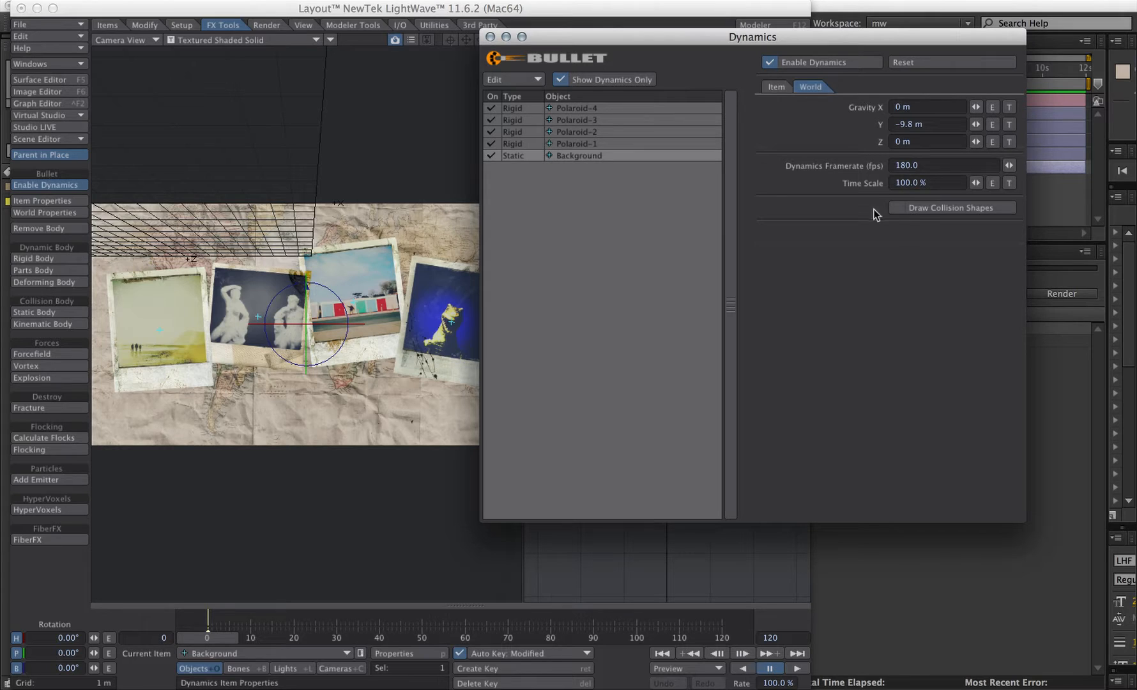
left_click(899, 208)
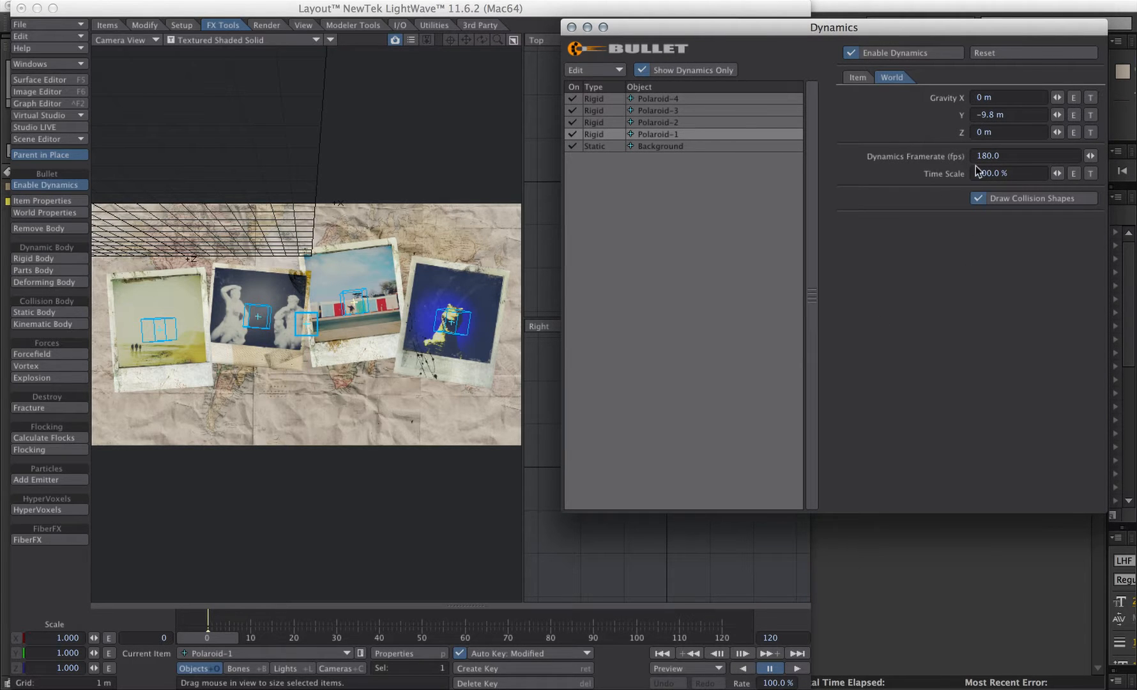
- Set the world gravity to 0 m in Y and 10 m in Z
left_click_drag(1016, 114, 959, 115)
type("0")
key("Tab")
type("10")
key("Tab")
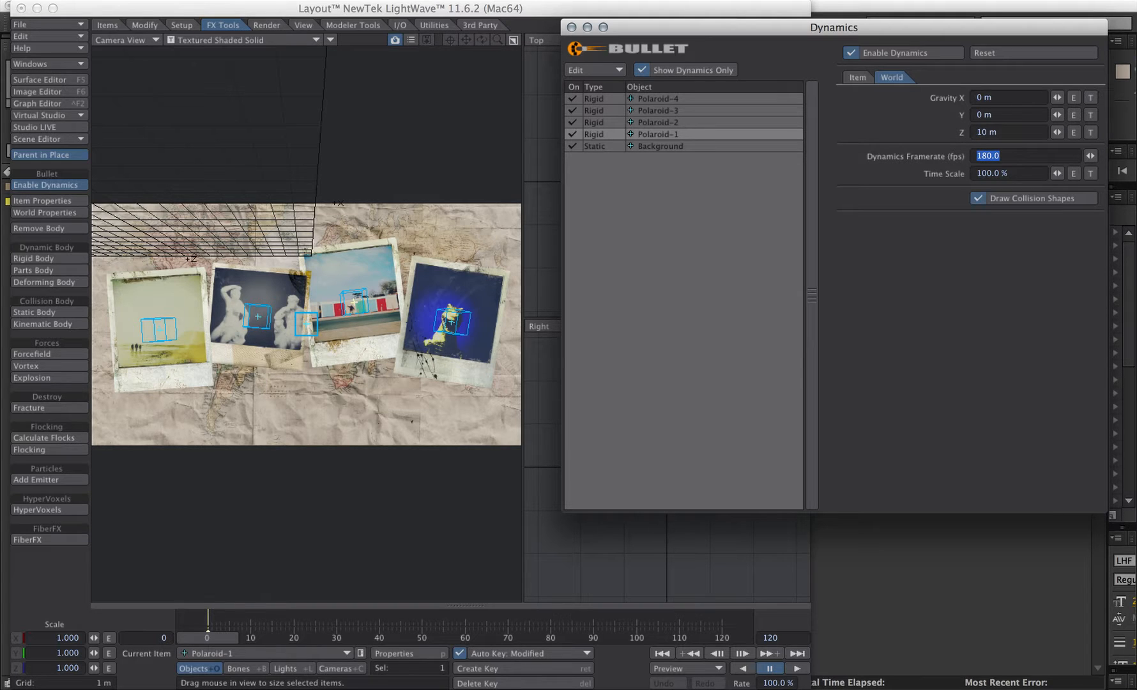
- For the polaroids, set Mass Distribution to Surface and Initial Activation to Activate On Last Key
left_click(858, 77)
left_click(671, 99, "shift")
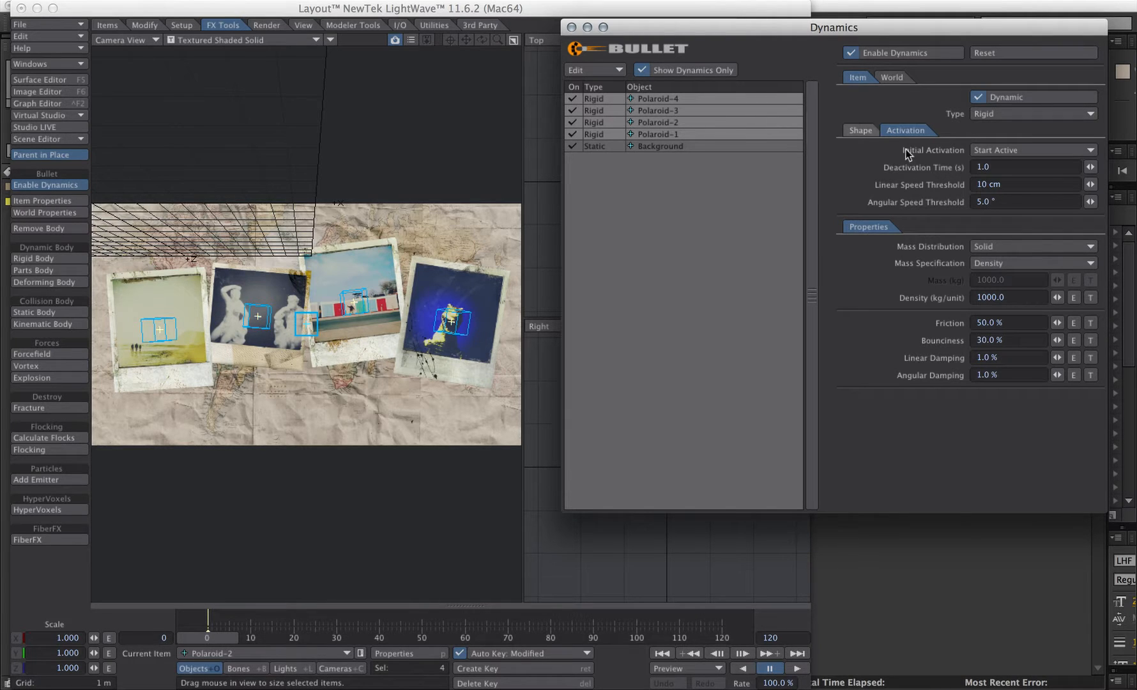
left_click(981, 247)
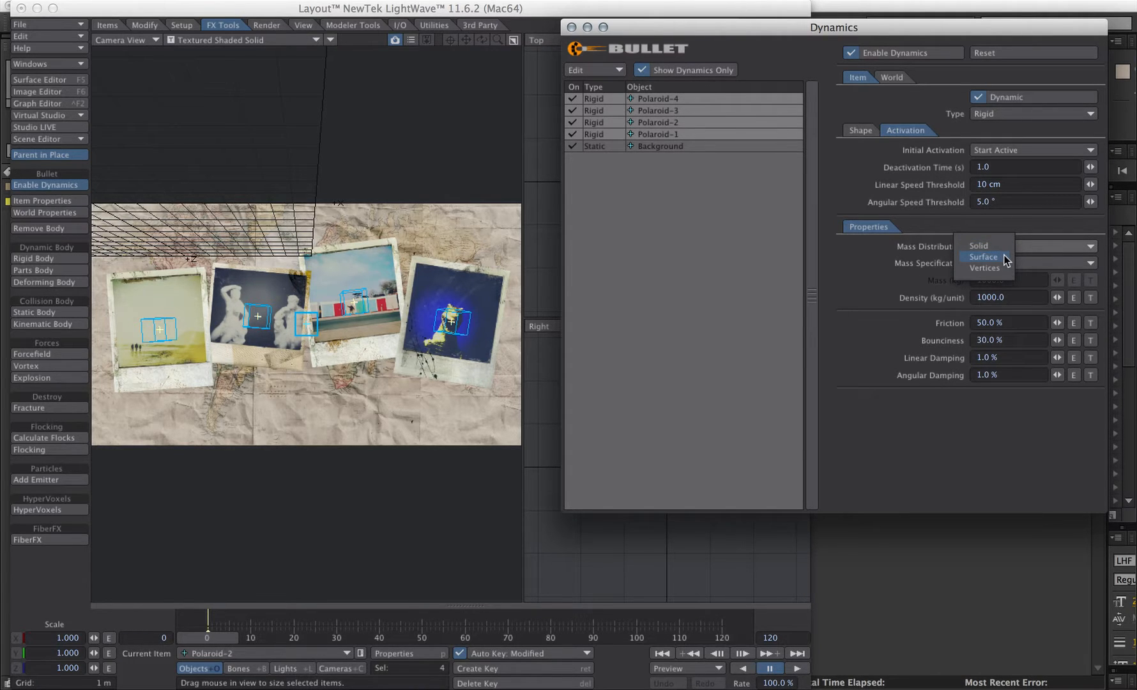
left_click(1004, 258)
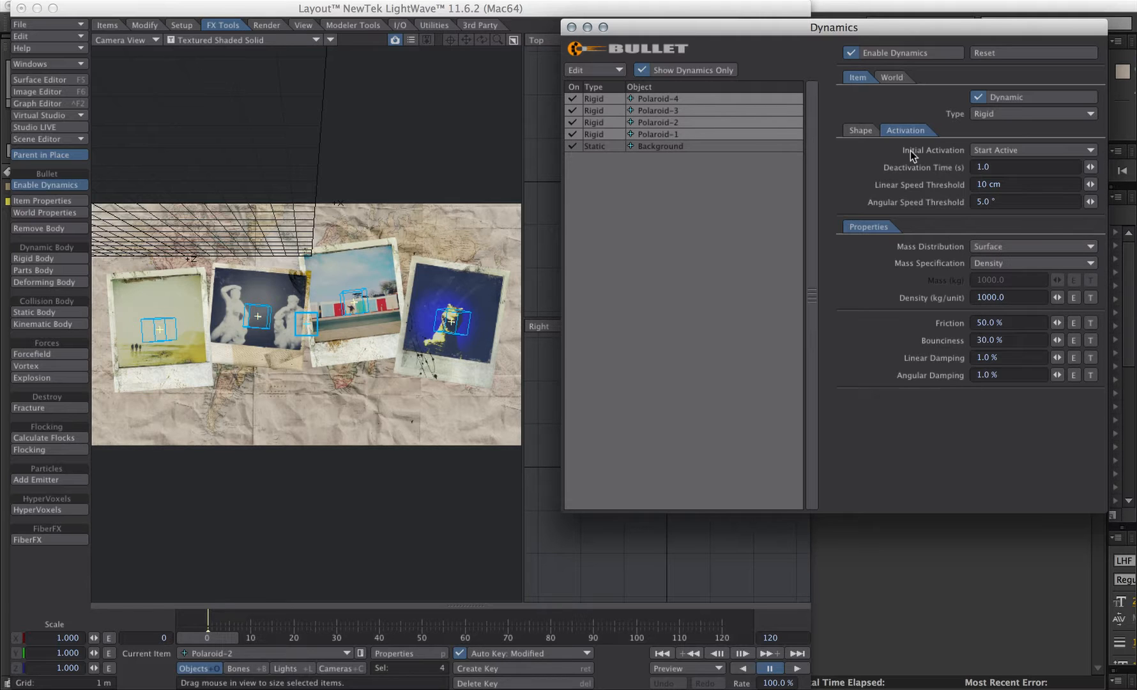
left_click(1007, 152)
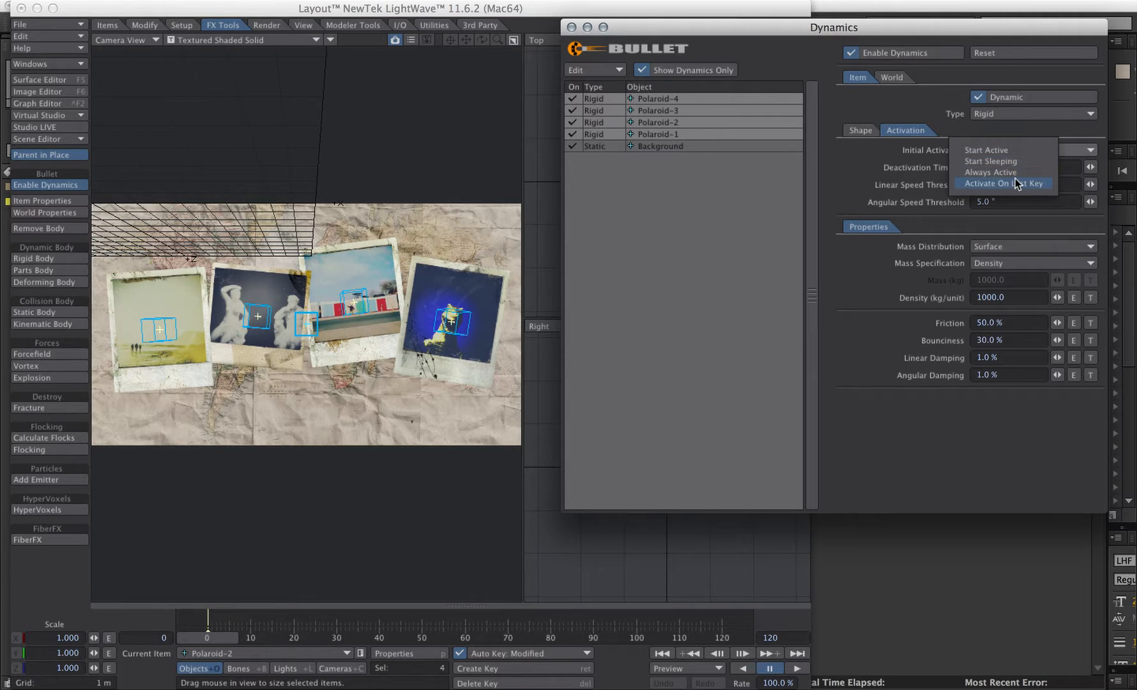
left_click(1015, 187)
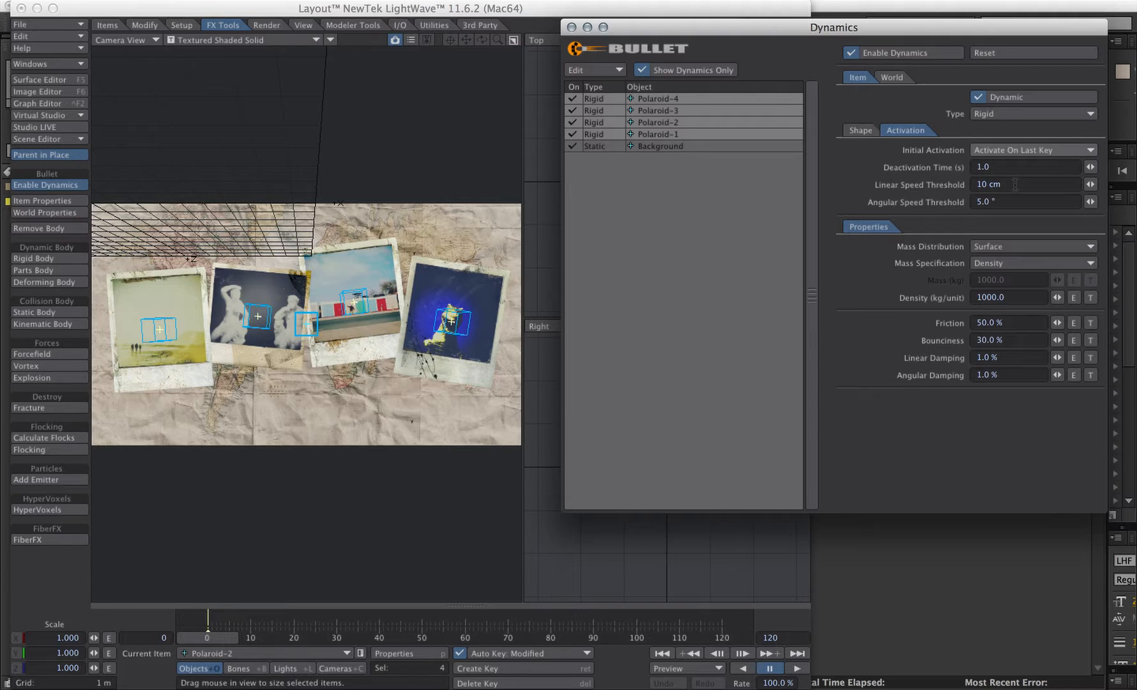
- Select all four polaroids and size them to 4.5 in X and 5.3 in Y
left_click(722, 538)
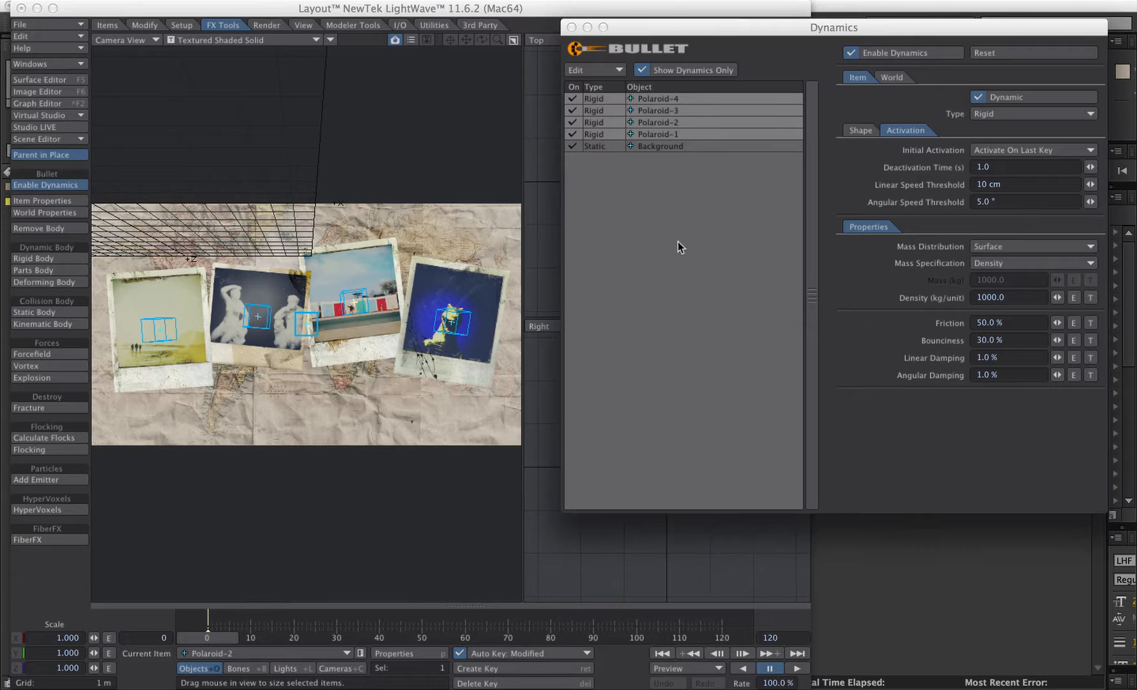
left_click(663, 134)
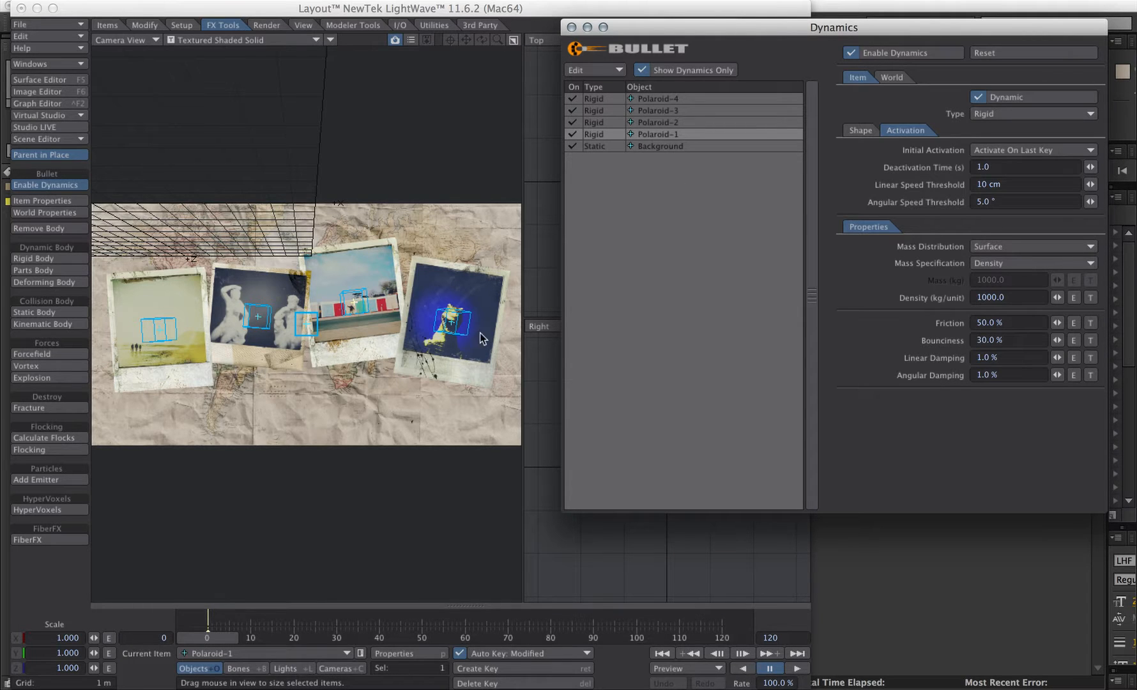
left_click(160, 329)
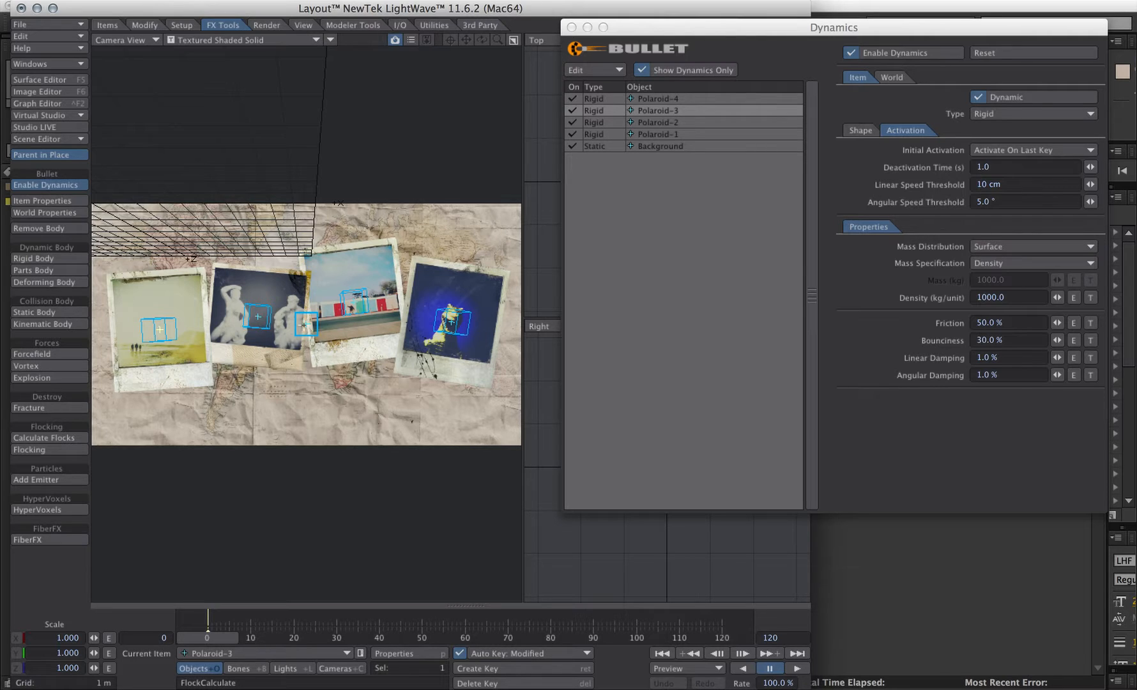
left_click(351, 302, "shift")
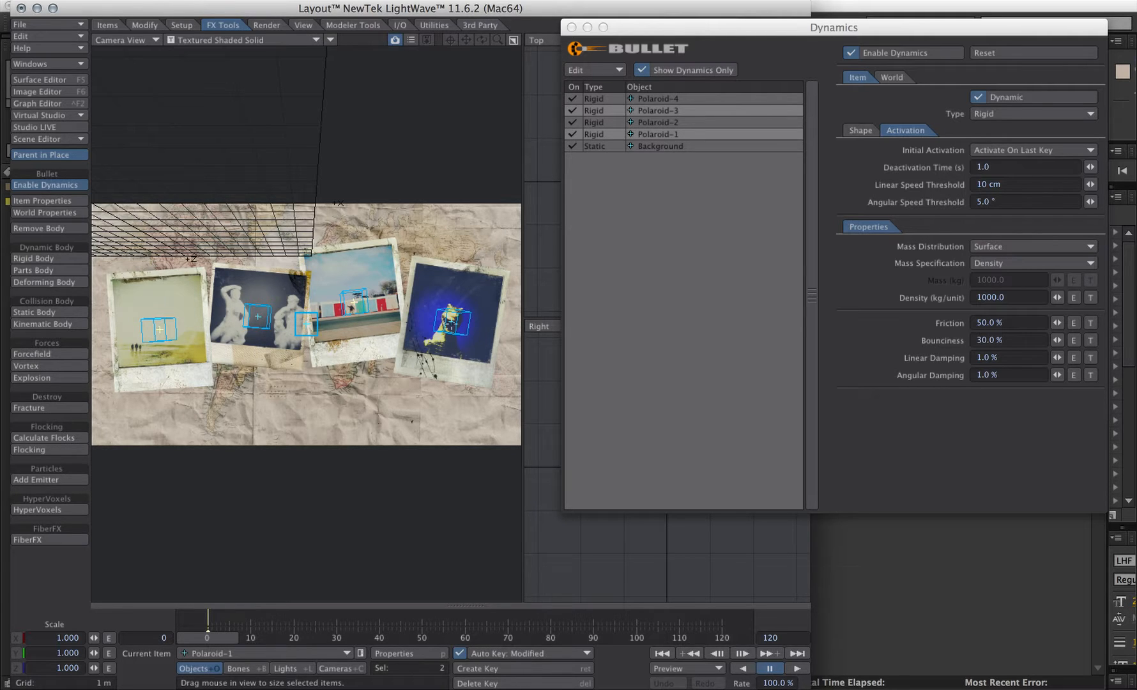
left_click(452, 322, "shift")
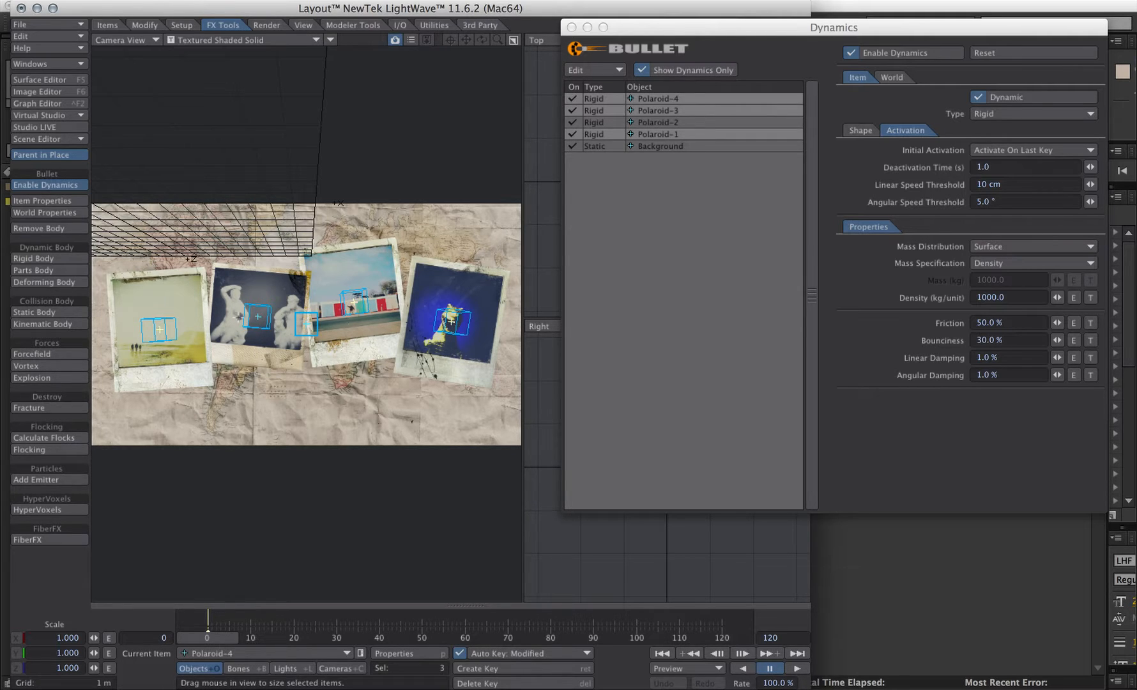
left_click(258, 316, "shift")
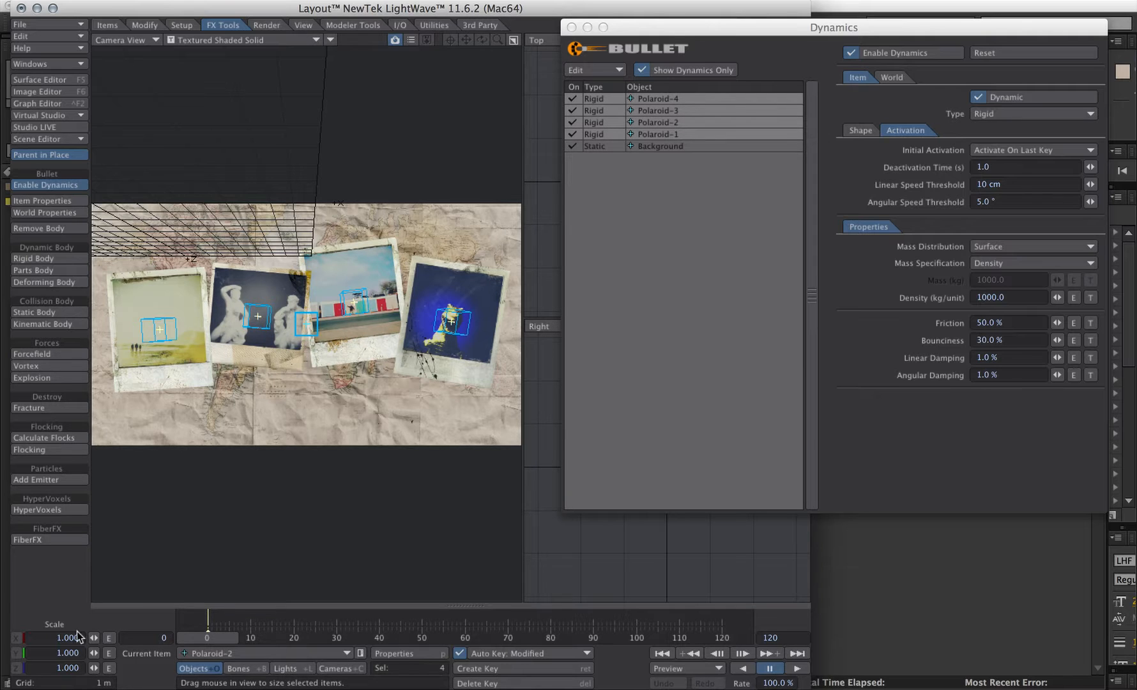
left_click_drag(94, 638, 132, 639)
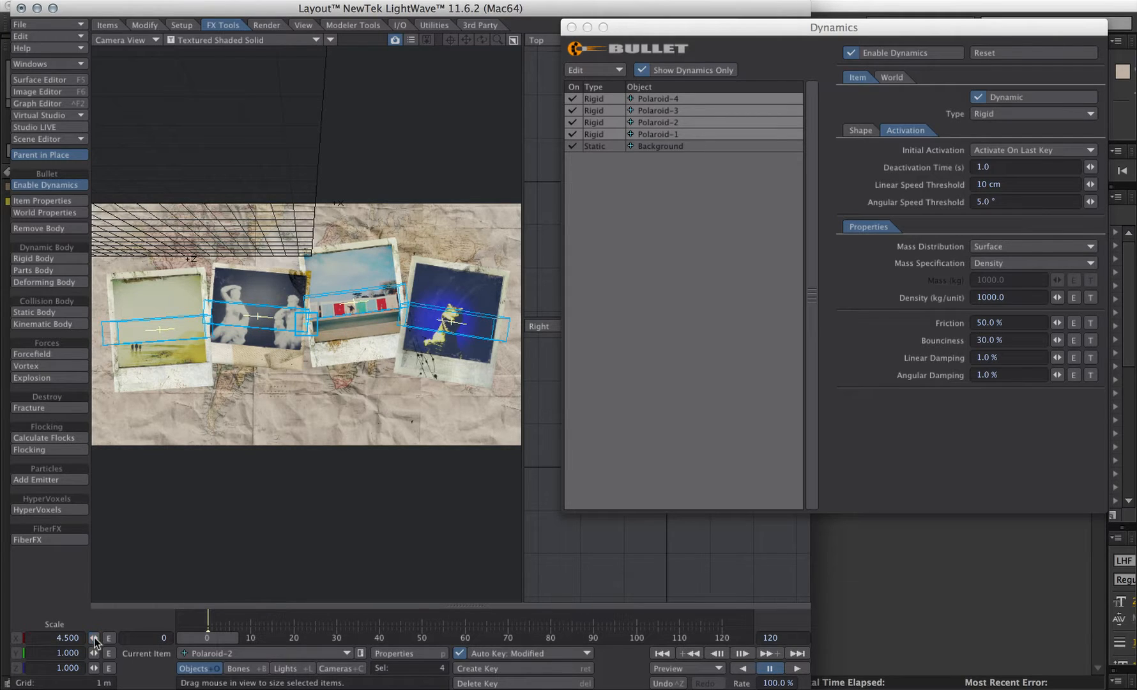
left_click_drag(93, 653, 98, 653)
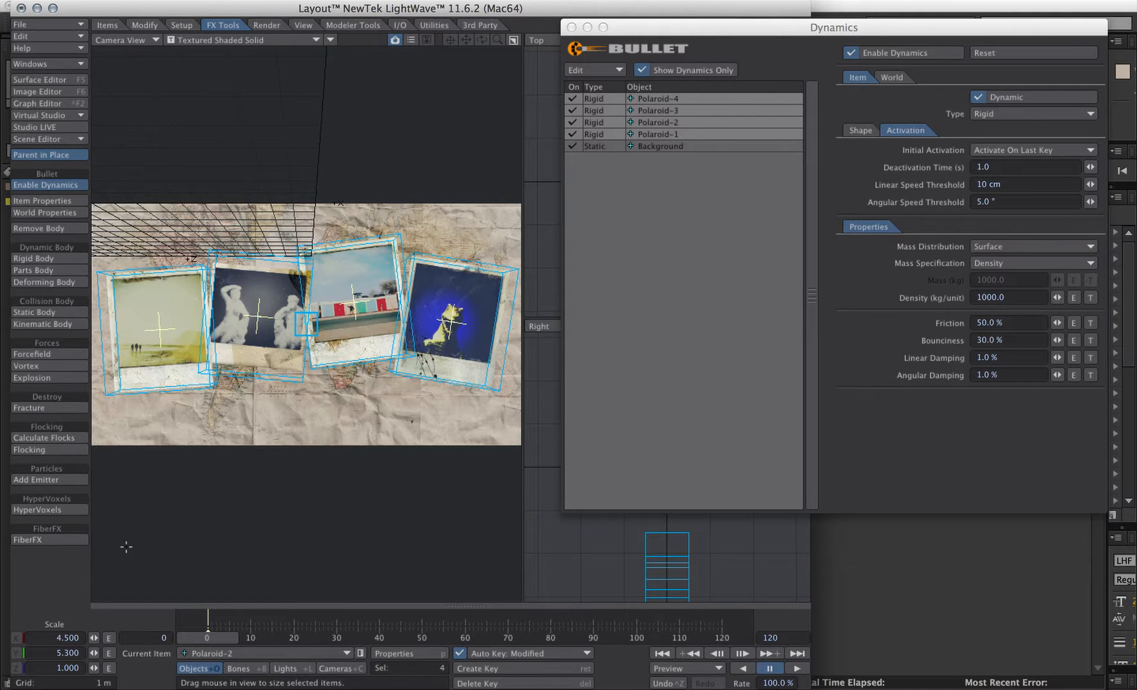
- Set Polaroid-2's Y size to 4.4, then set all four polaroids' Z size to 0.1
left_click(658, 122)
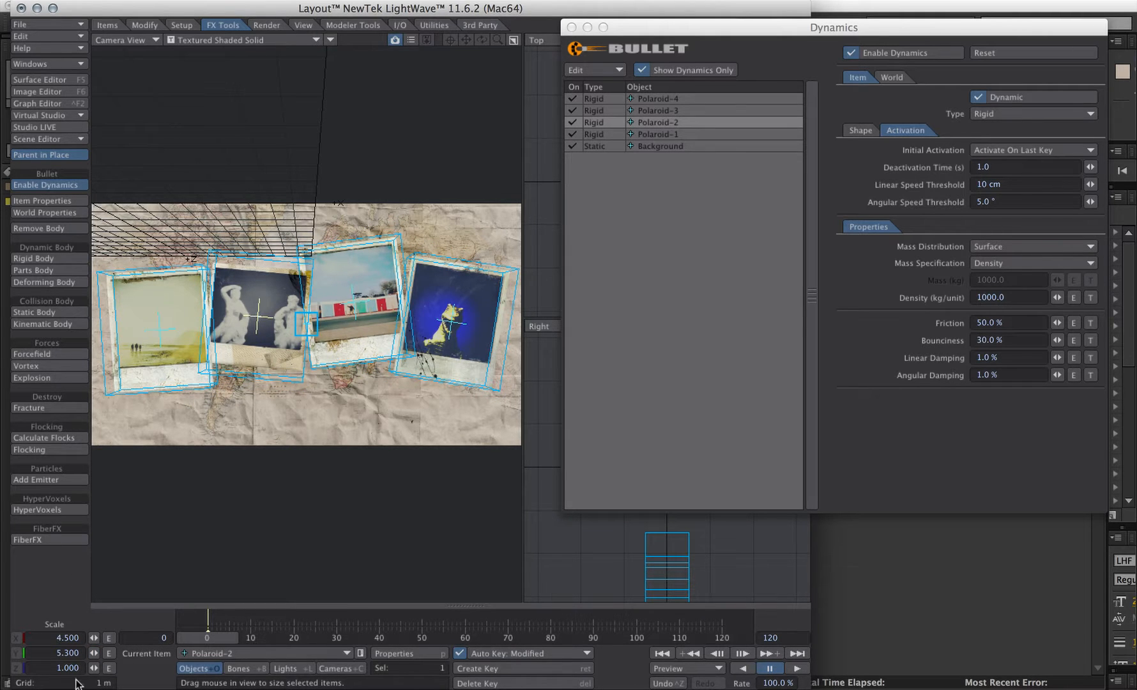
left_click_drag(94, 653, 98, 653)
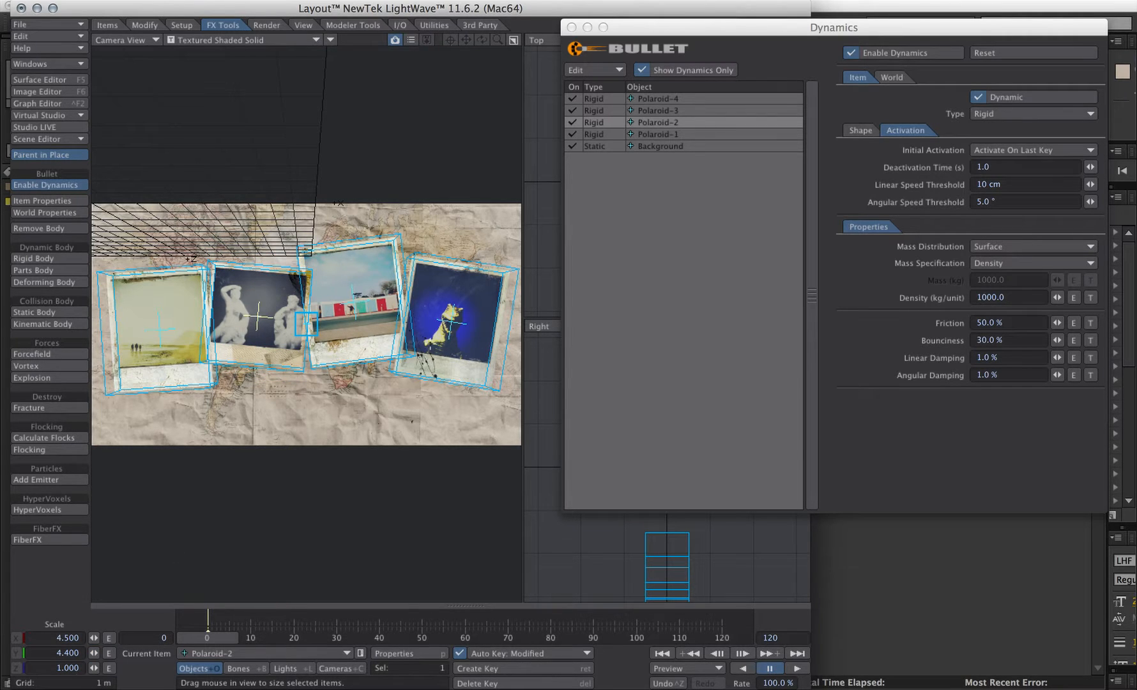
left_click(679, 95)
left_click(671, 135, "shift")
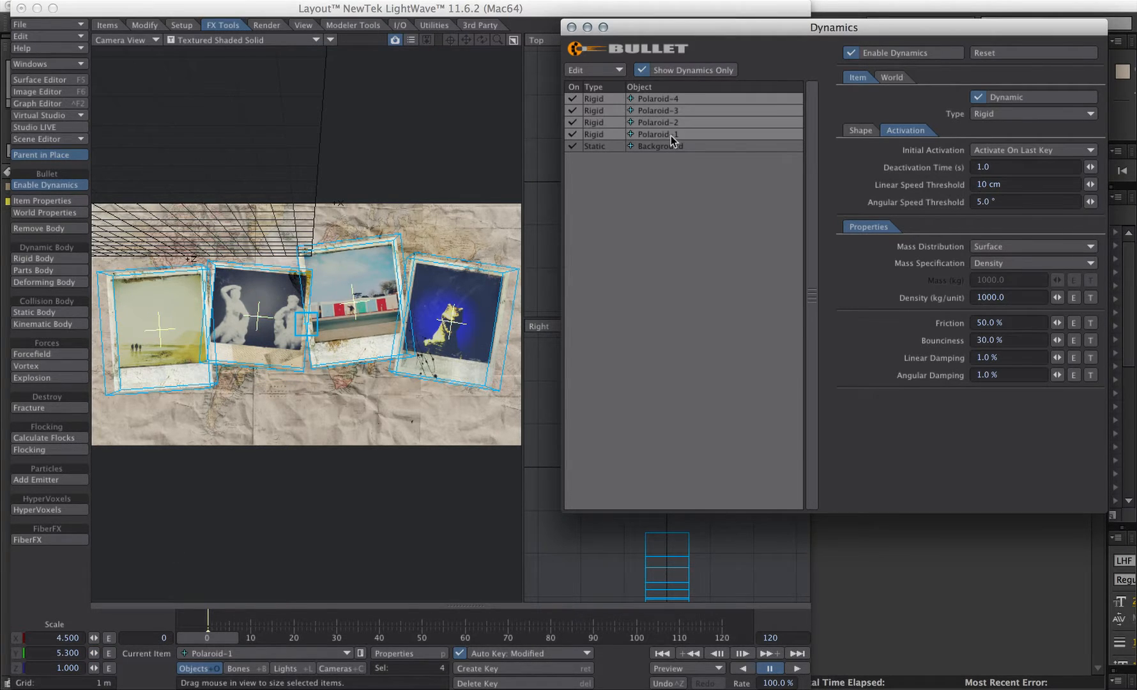
left_click(42, 669)
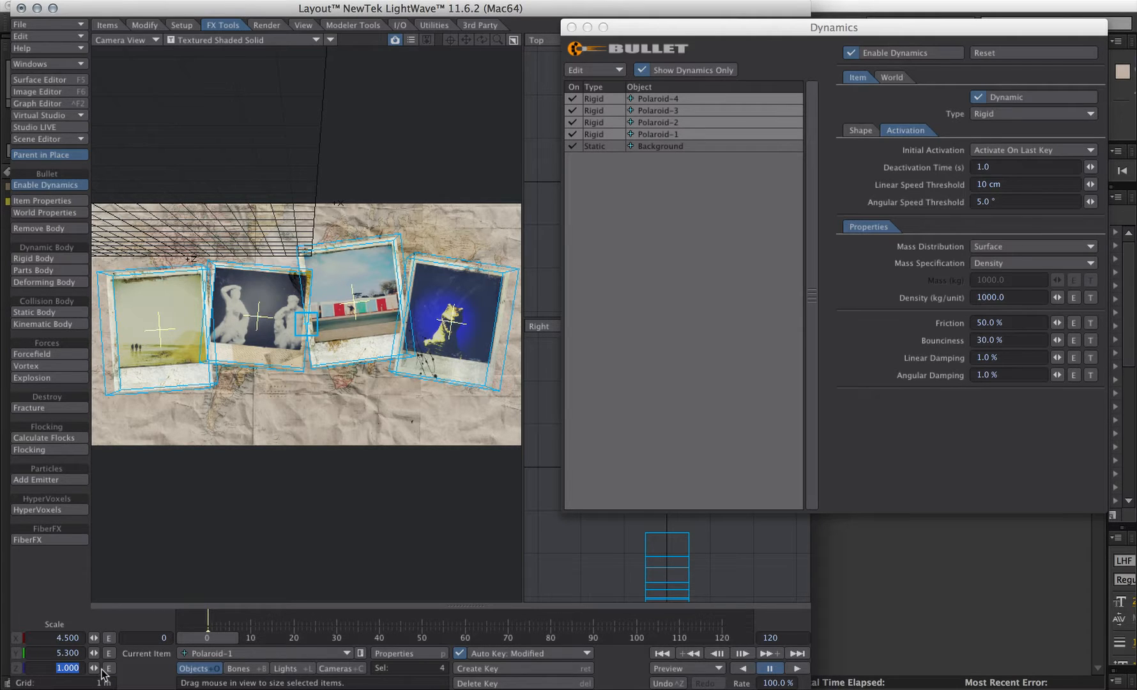
type(".1")
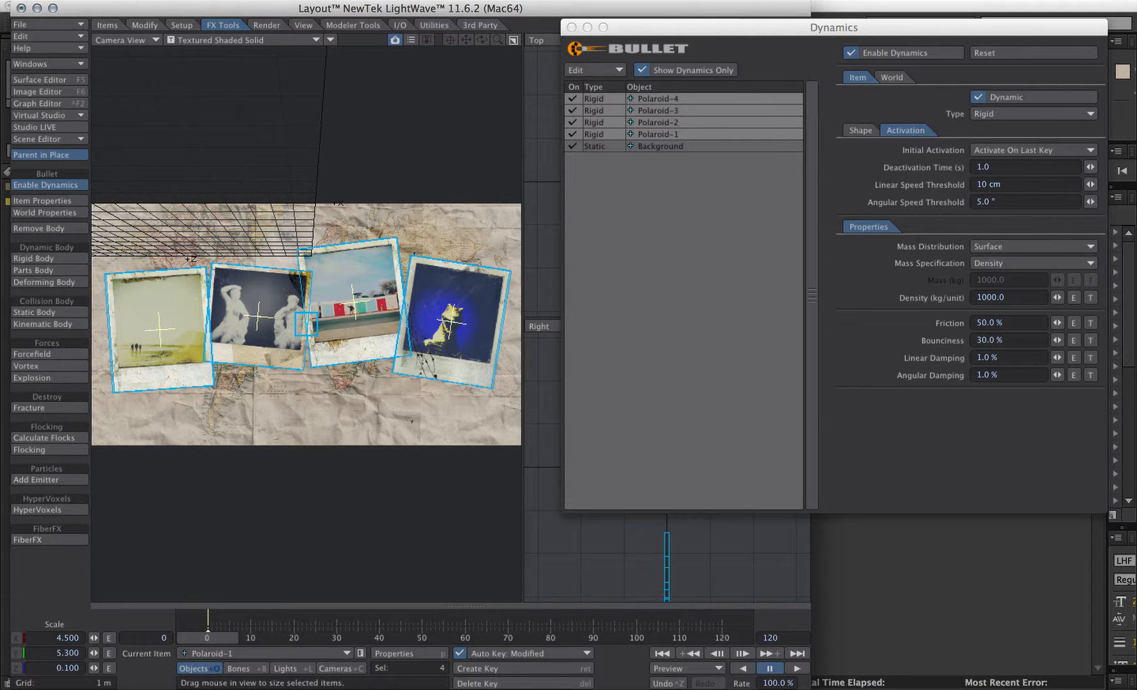
key("comma")
- Select the Background and set its scale to 20 in X and Y
left_click_drag(723, 561, 717, 555, "alt")
left_click_drag(627, 29, 1095, 102)
left_click_drag(699, 509, 659, 368, "alt")
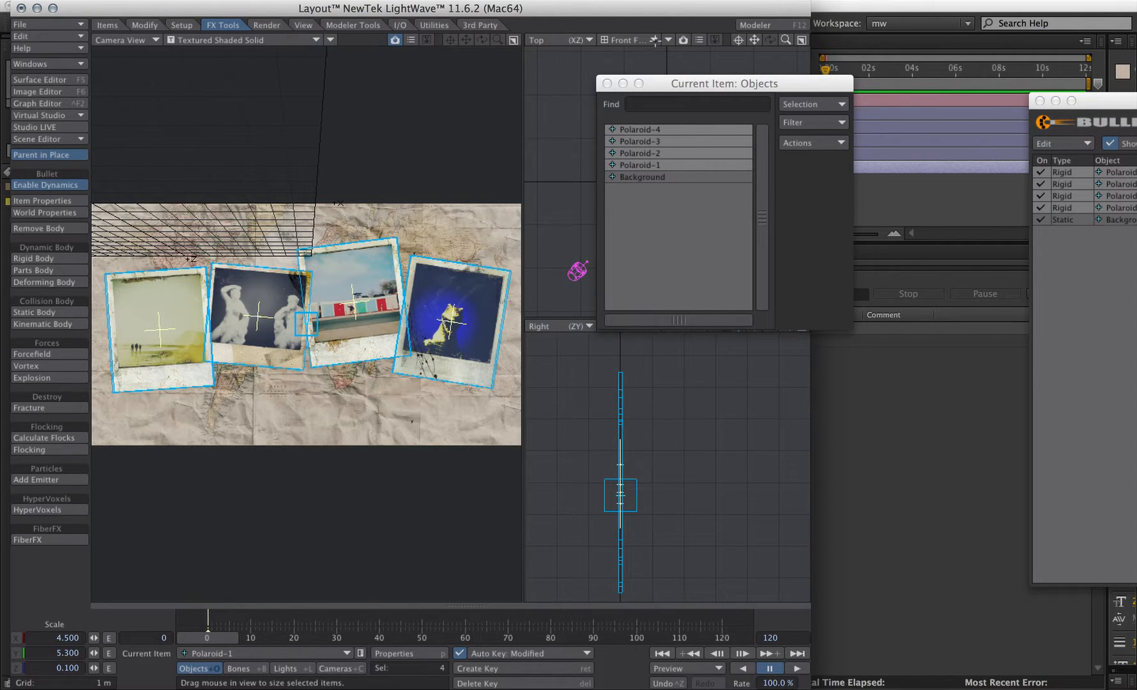
left_click(652, 177)
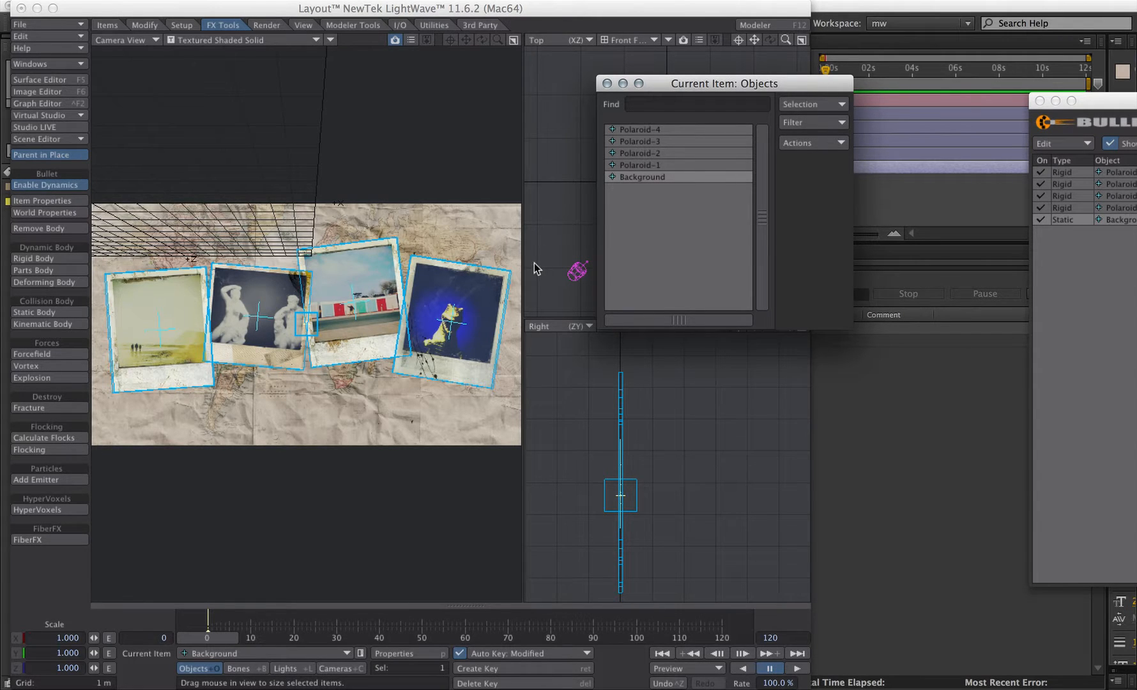
left_click(57, 638)
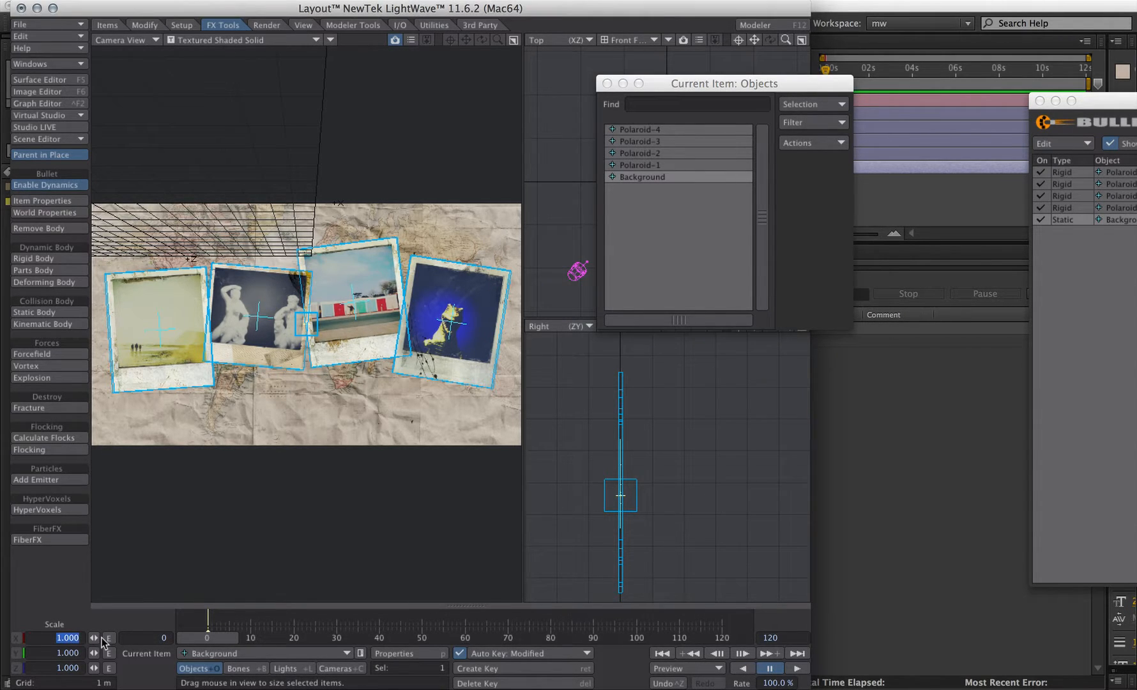
type("20")
key("Tab")
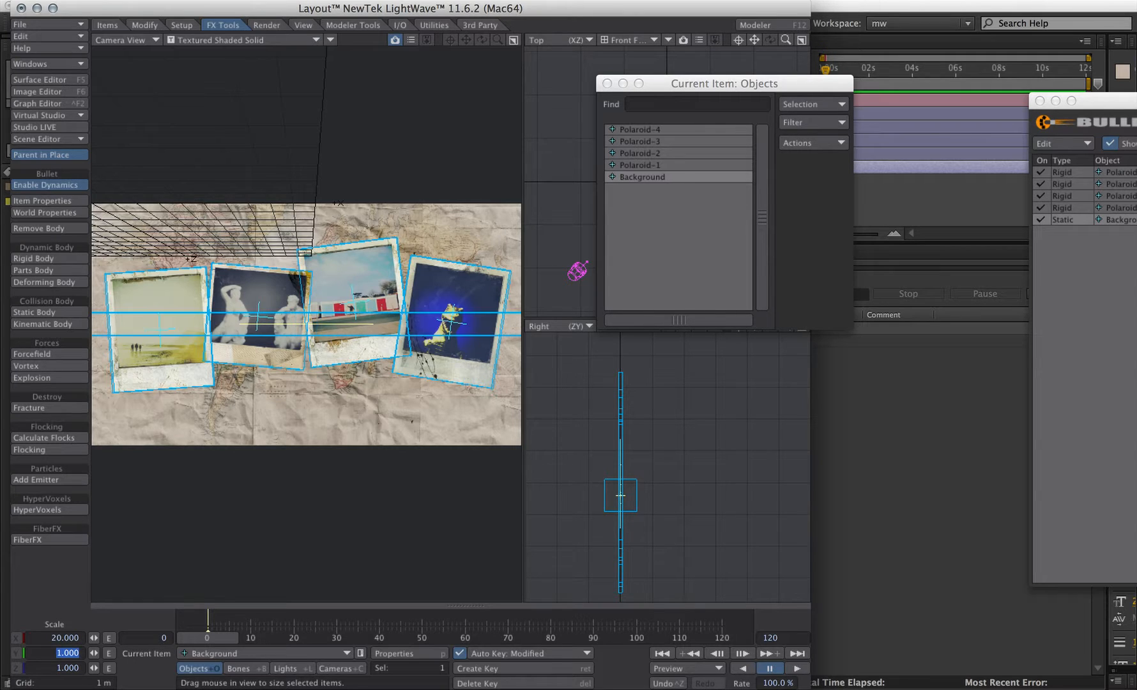
type("20")
key("Tab")
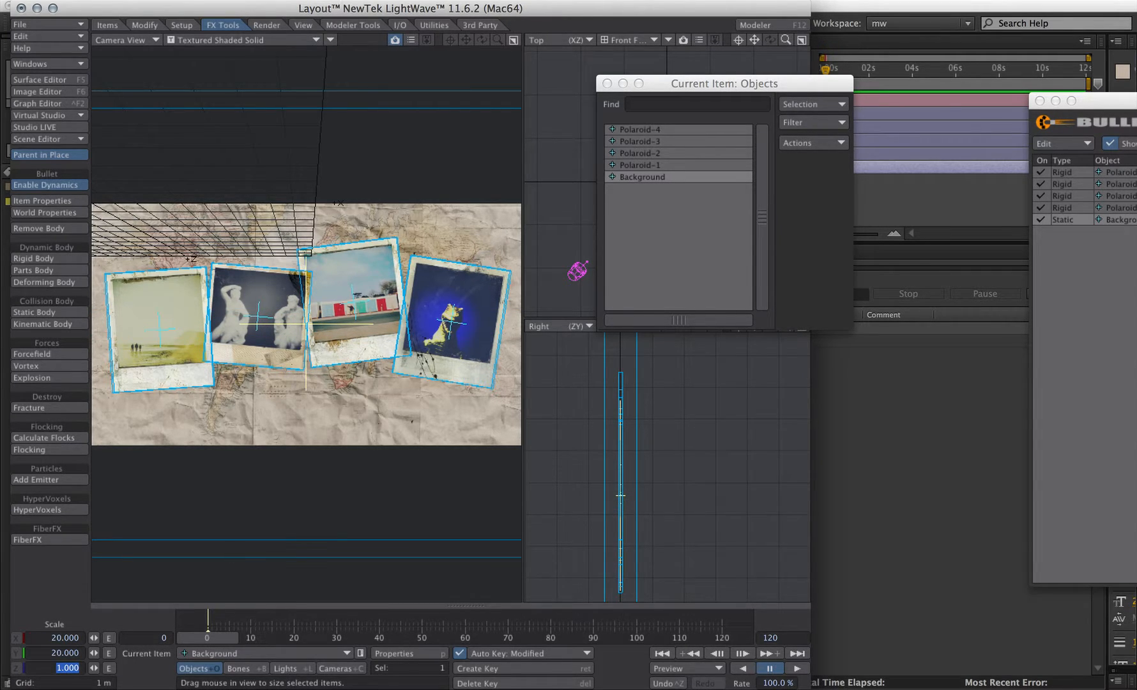
type("2")
left_click_drag(62, 668, 96, 668)
key("Return")
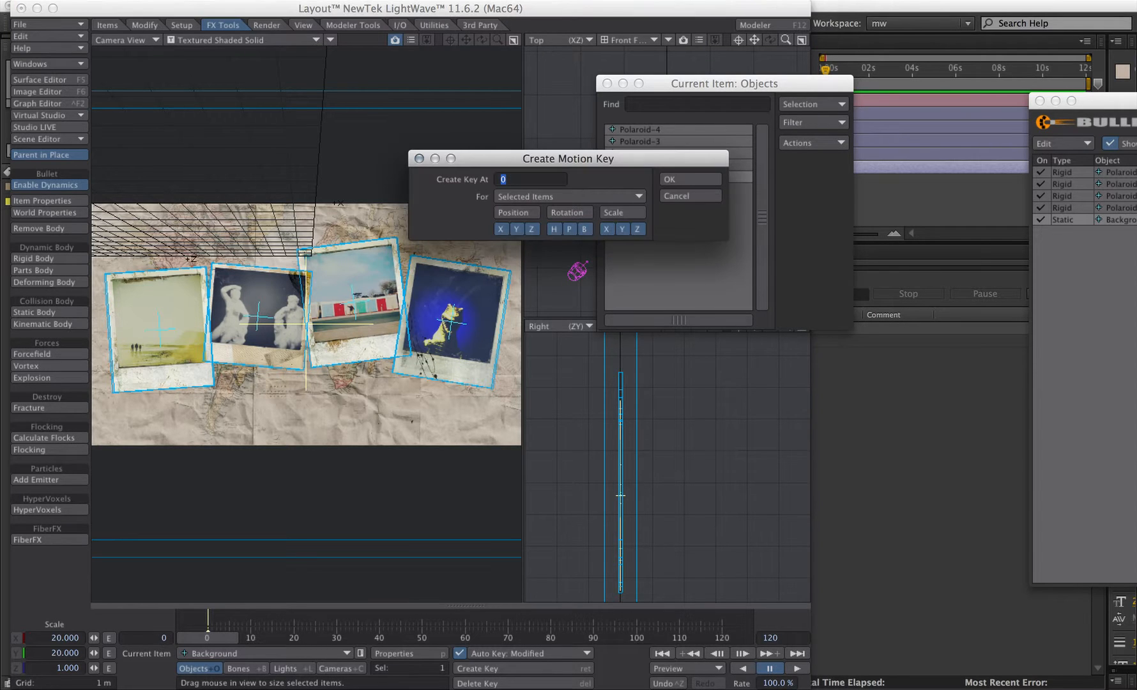
left_click(674, 195)
- Move the Background about 65 cm along Z and turn off Enable Dynamics
key("t")
left_click_drag(674, 494, 696, 496)
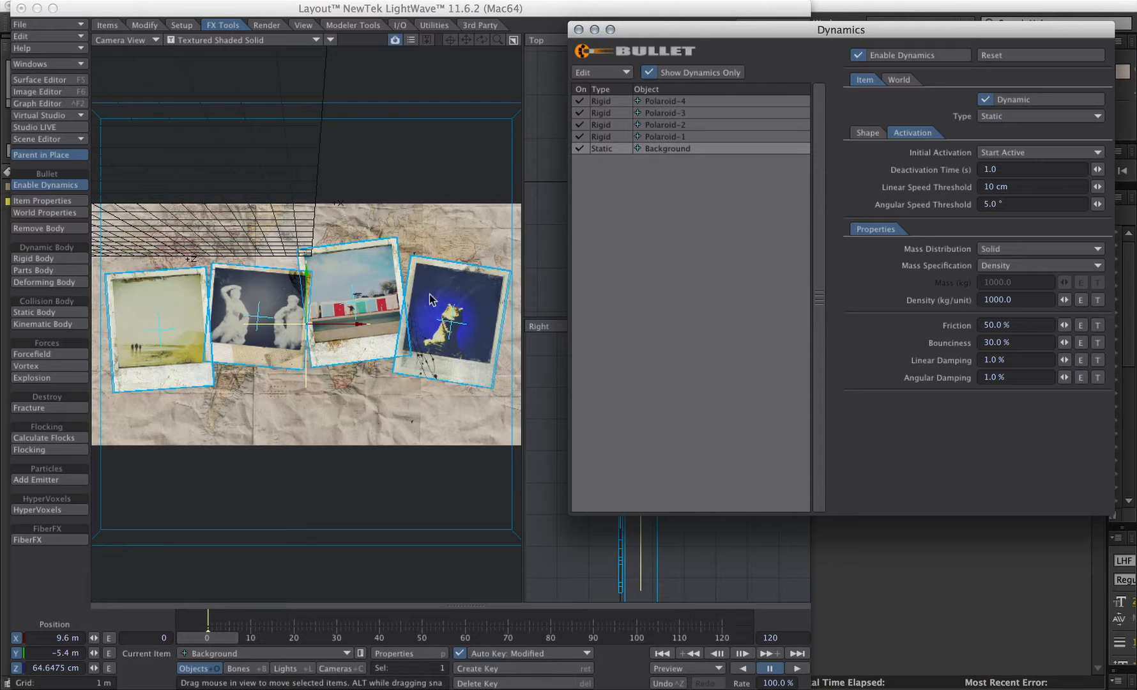
left_click(892, 55)
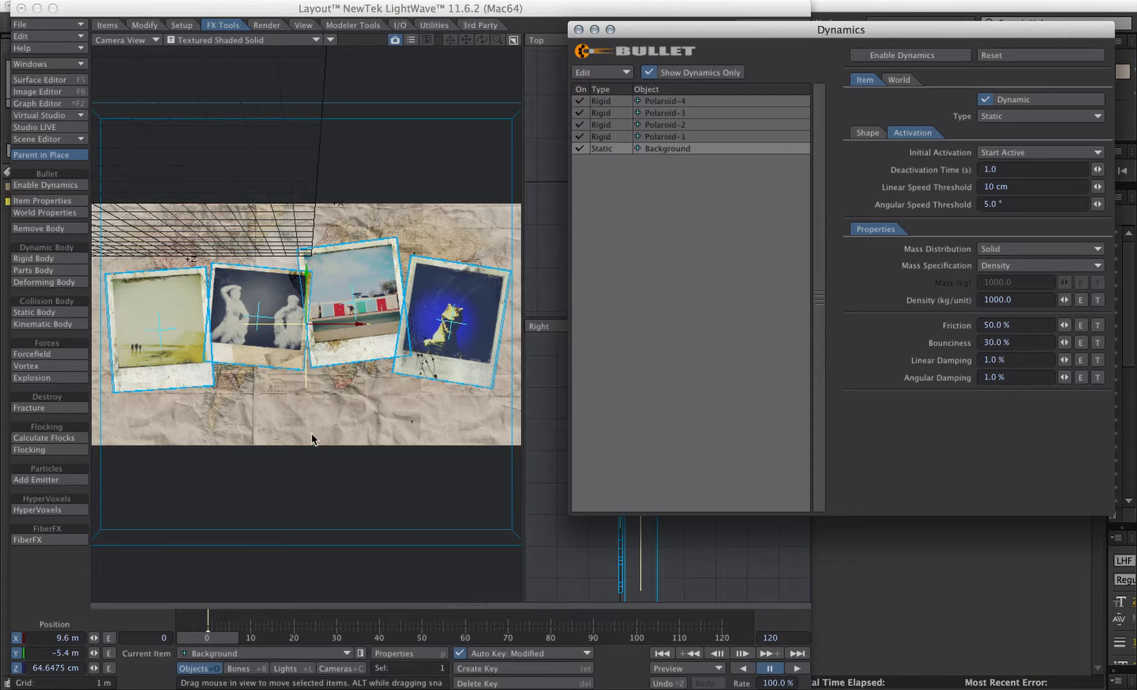
- Select the four polaroids and move them out from the Background to about -11.1 m in Z
key("4")
left_click_drag(409, 390, 422, 396, "ctrl+alt")
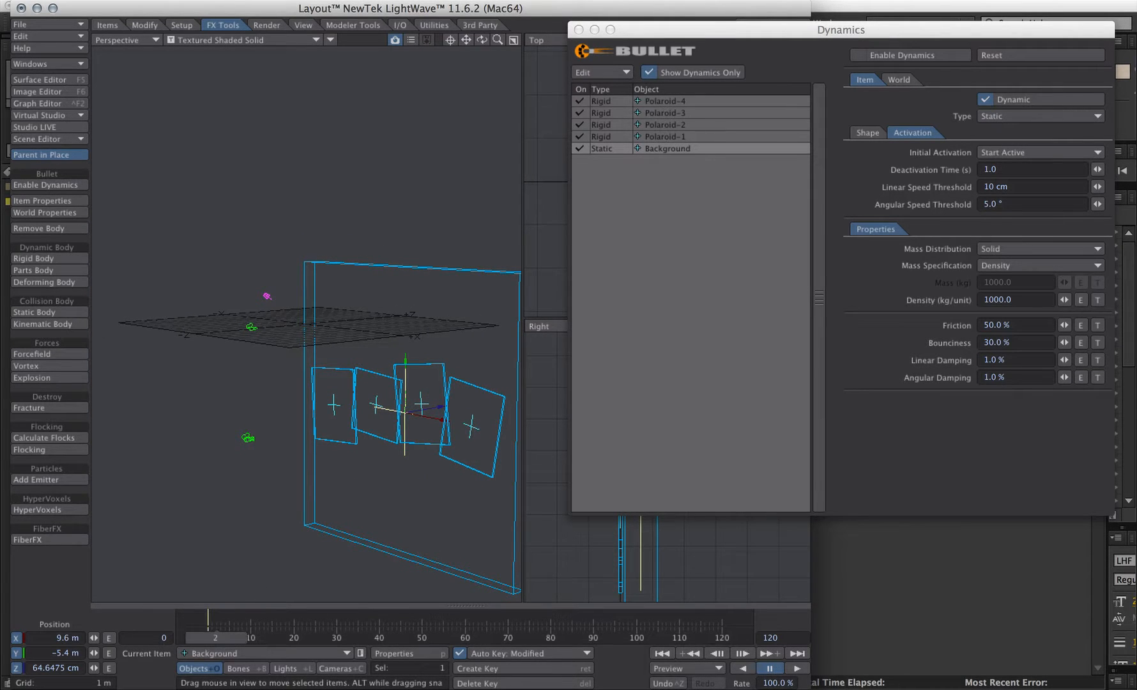
left_click_drag(307, 384, 294, 384, "alt")
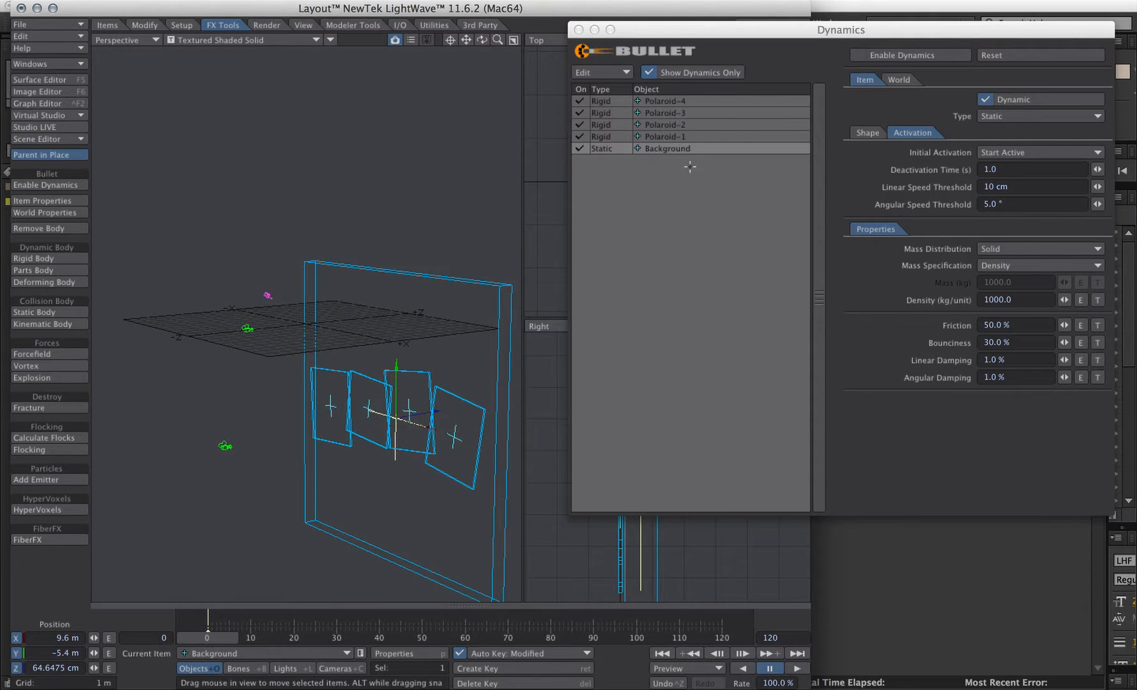
left_click_drag(674, 103, 669, 132)
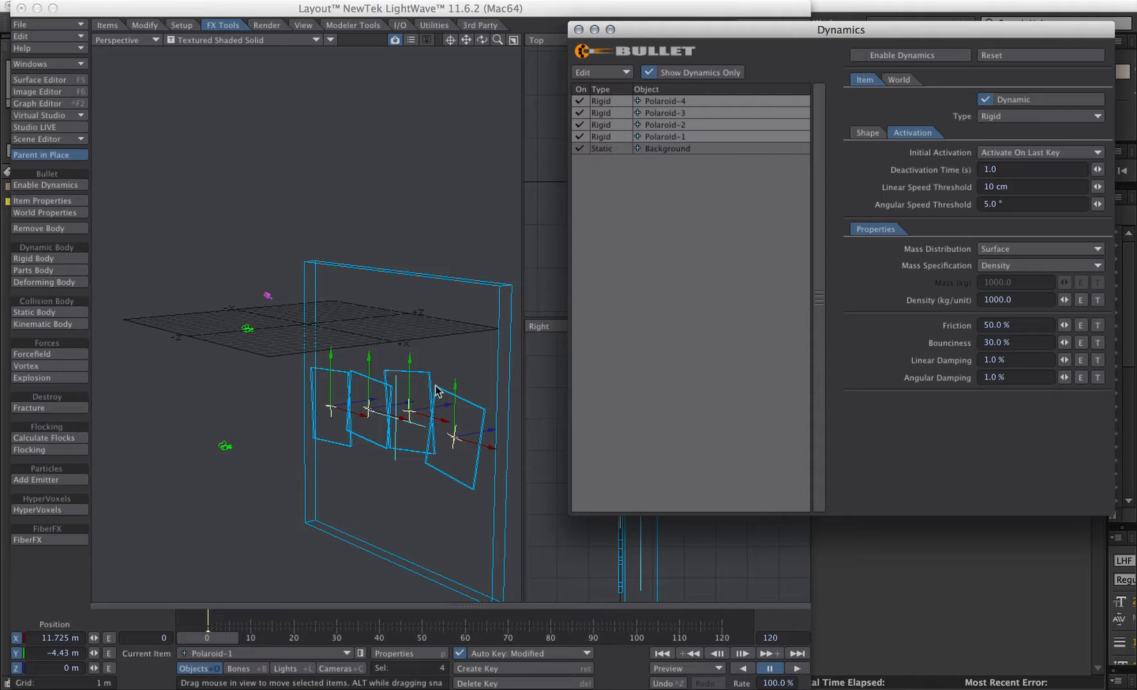
left_click_drag(446, 408, 311, 467)
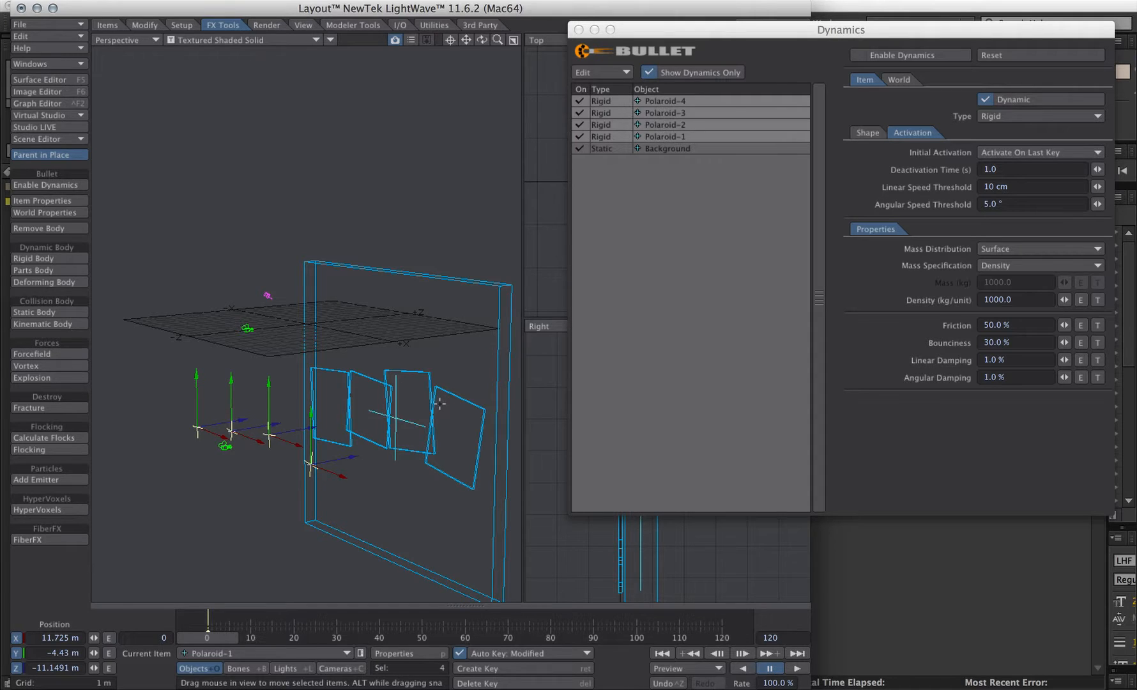
- Create a motion key at frame 10 for the selected polaroids' Z position only
left_click_drag(174, 639, 218, 639)
key("Return")
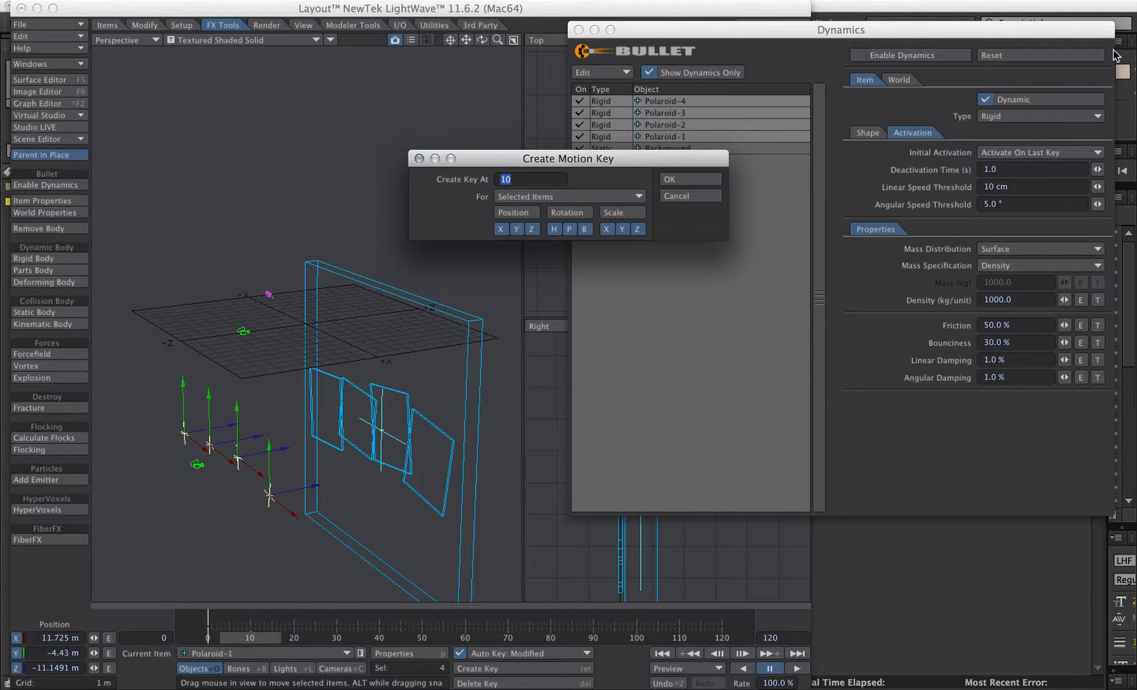
left_click(517, 212)
left_click(558, 213)
left_click(611, 212)
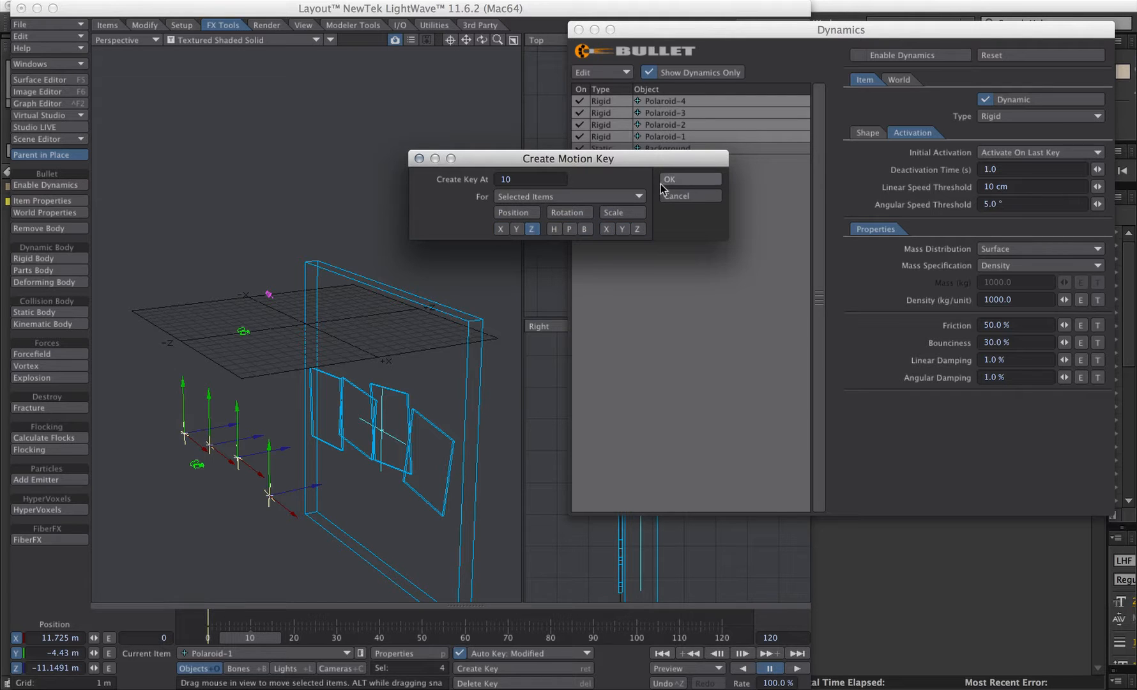
left_click(684, 180)
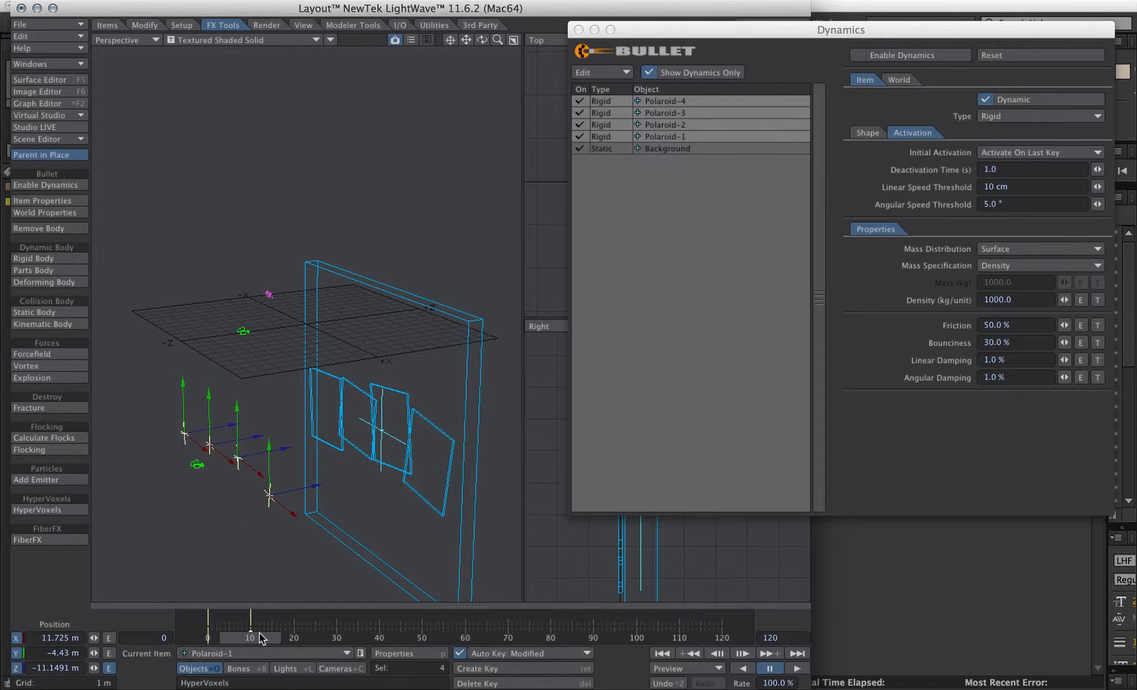
- At frame 0, move the polaroids further out to about -17.7 m in Z
left_click_drag(260, 633, 208, 634)
left_click_drag(314, 484, 207, 505)
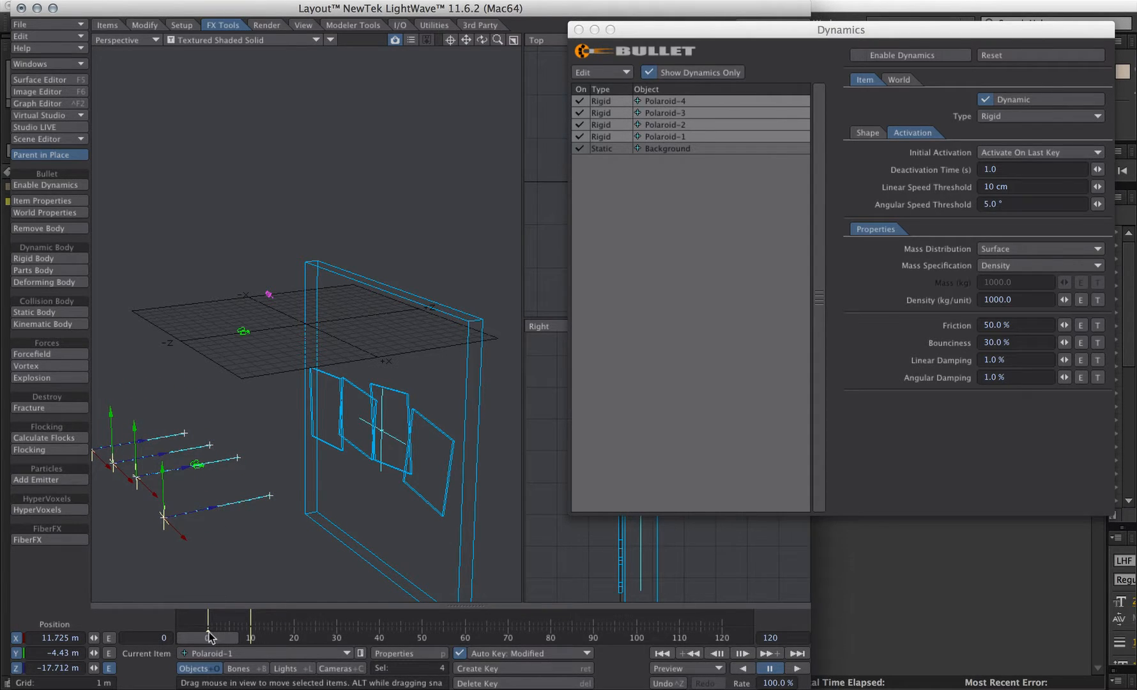
- At frame 10, move the polaroids to about -14.6 m in Z
left_click_drag(210, 637, 254, 637)
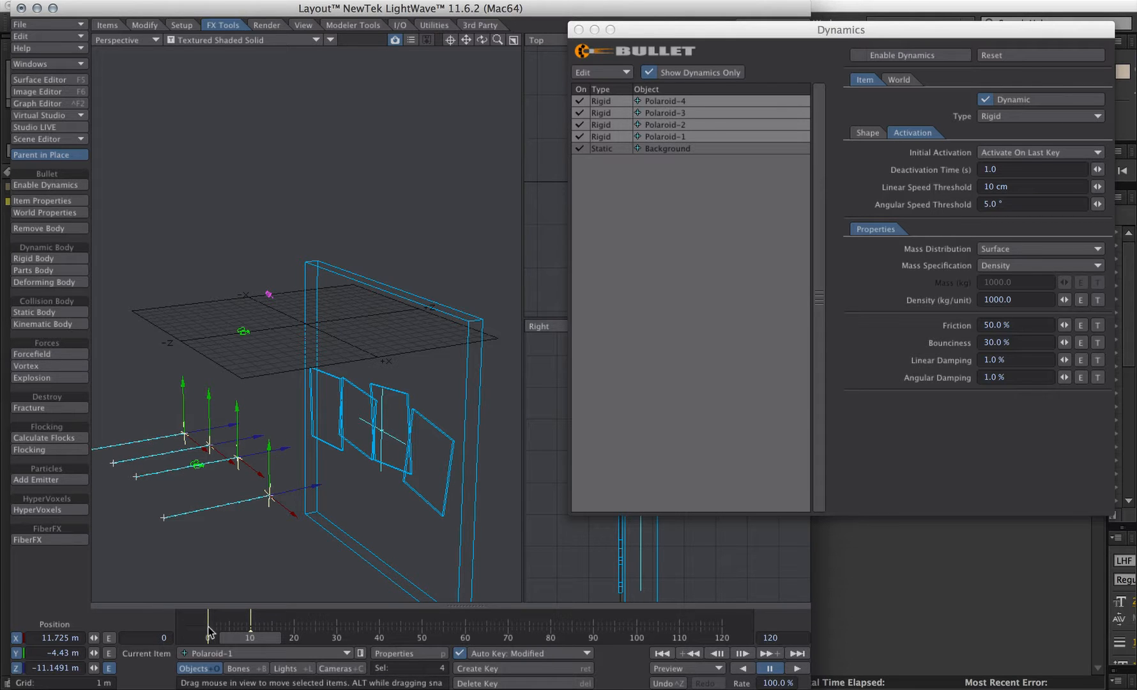
left_click_drag(316, 487, 271, 496)
mouse_move(265, 313)
left_mouse_down("alt")
mouse_move(224, 338)
mouse_move(235, 304)
mouse_move(300, 288)
mouse_move(263, 327)
left_mouse_up("alt")
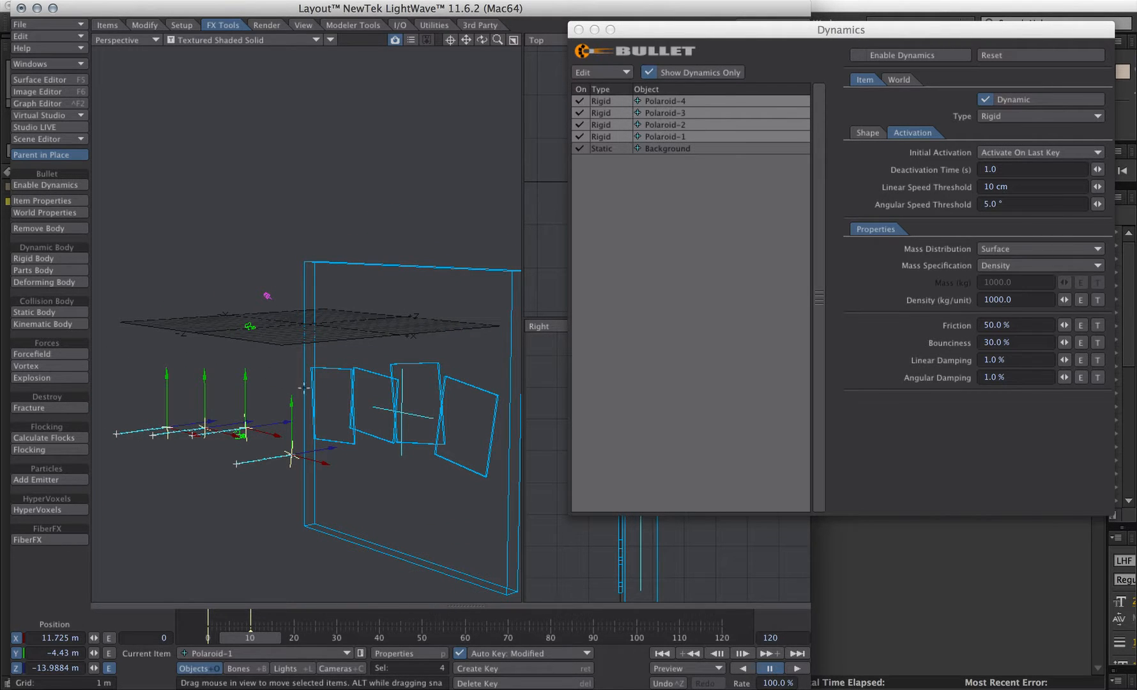
left_click_drag(333, 448, 325, 450)
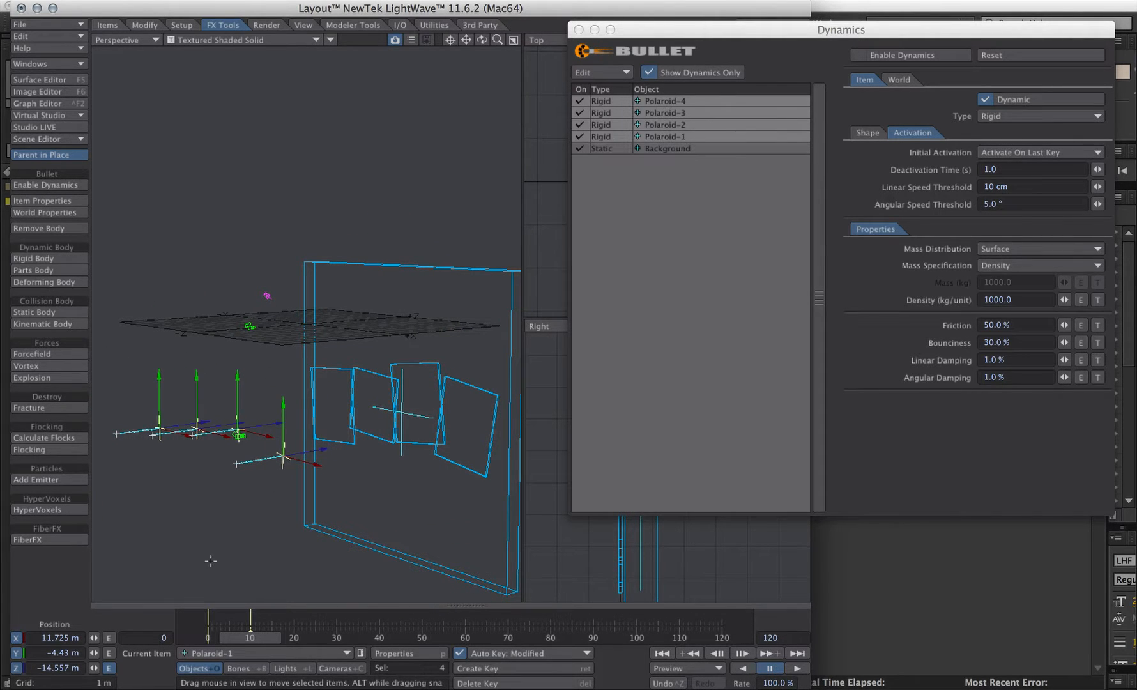
- Return to frame 0, re-enable Bullet dynamics and play the simulation
left_click_drag(245, 642, 202, 642)
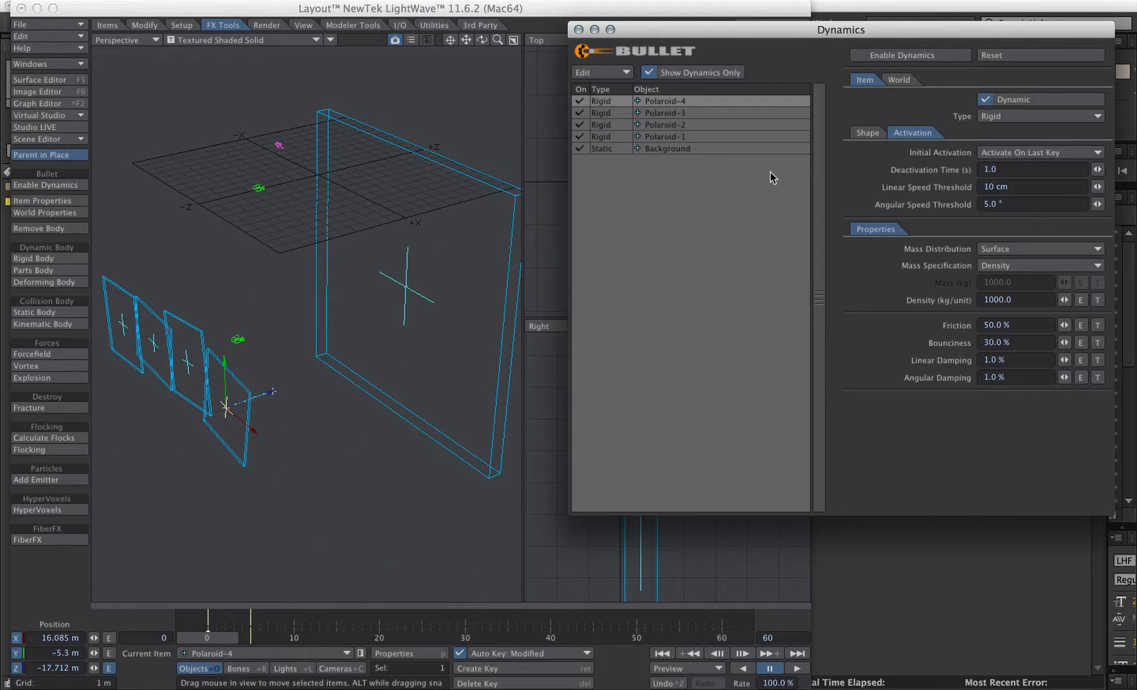
left_click(860, 58)
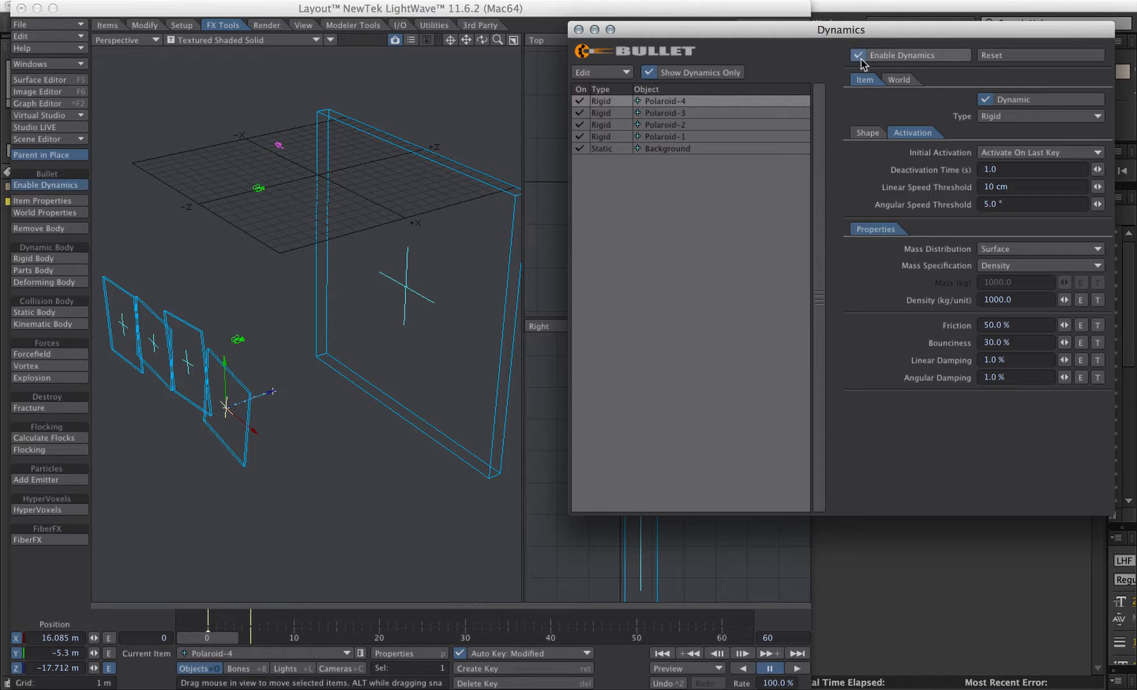
left_click(797, 668)
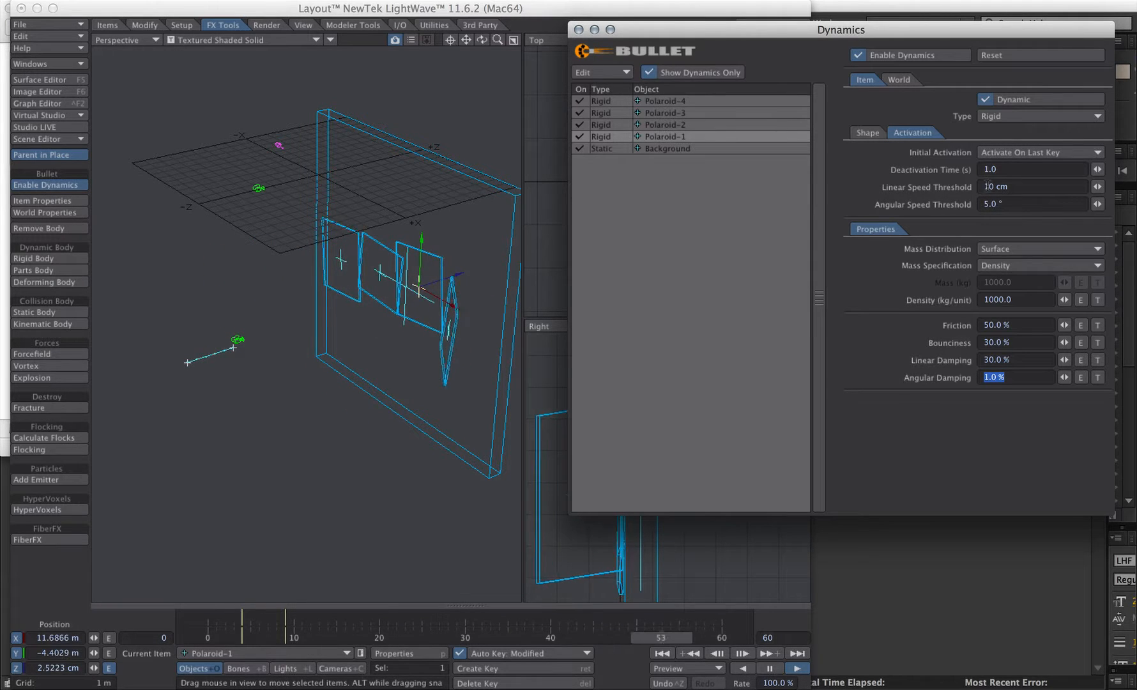
- For the polaroids, set Linear Speed Threshold to 50 cm and Deactivation Time to 0.5
left_click(688, 101, "shift")
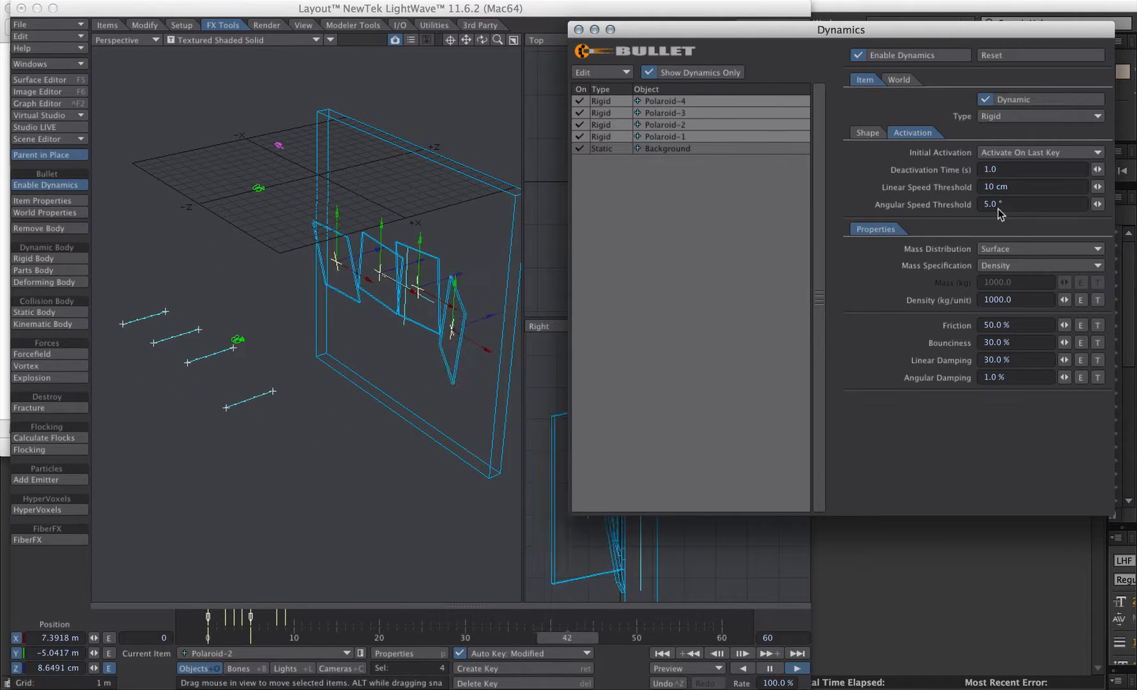
left_click(988, 186)
type("50")
key("Tab")
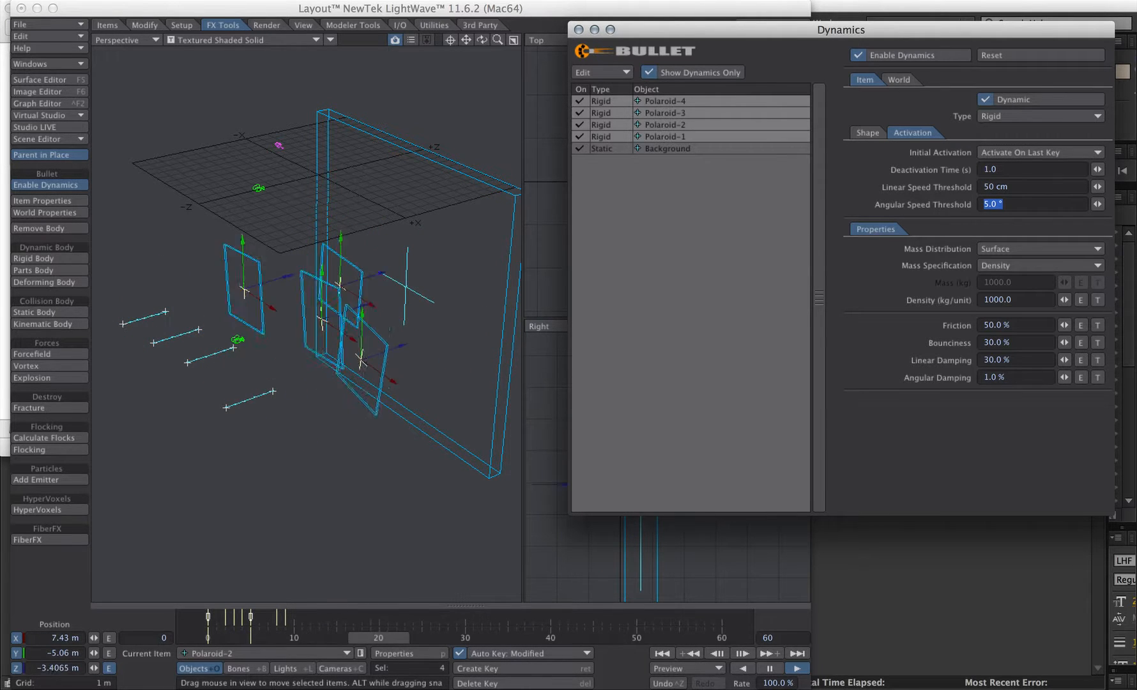
key("Tab")
type("0.5")
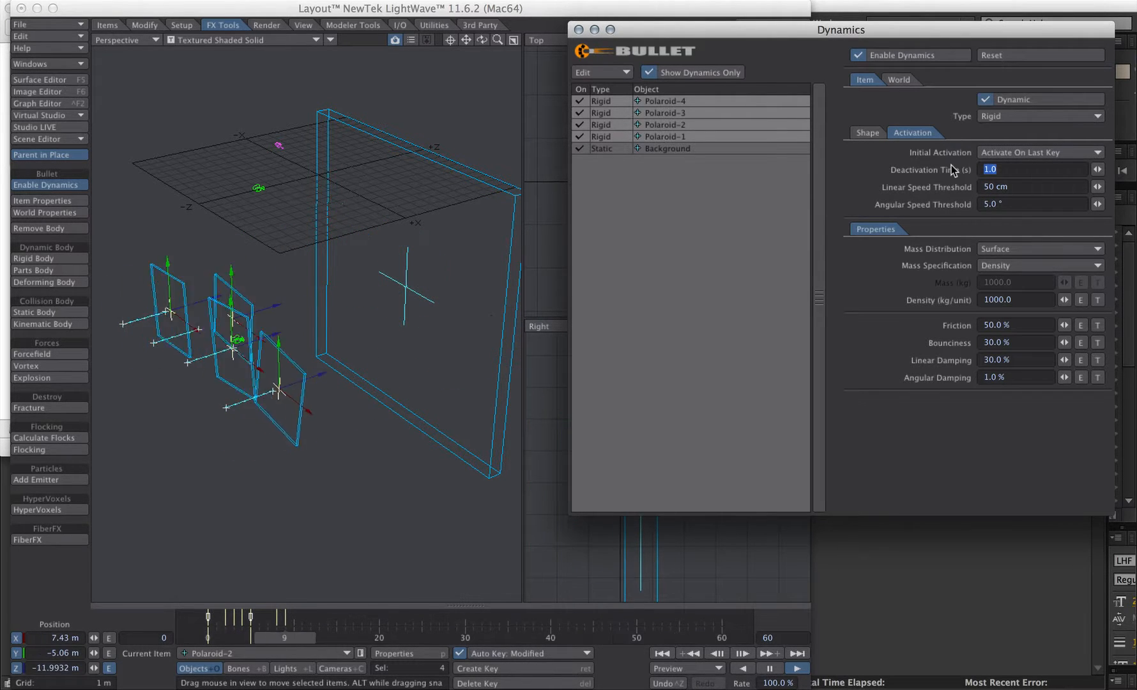
key("Tab")
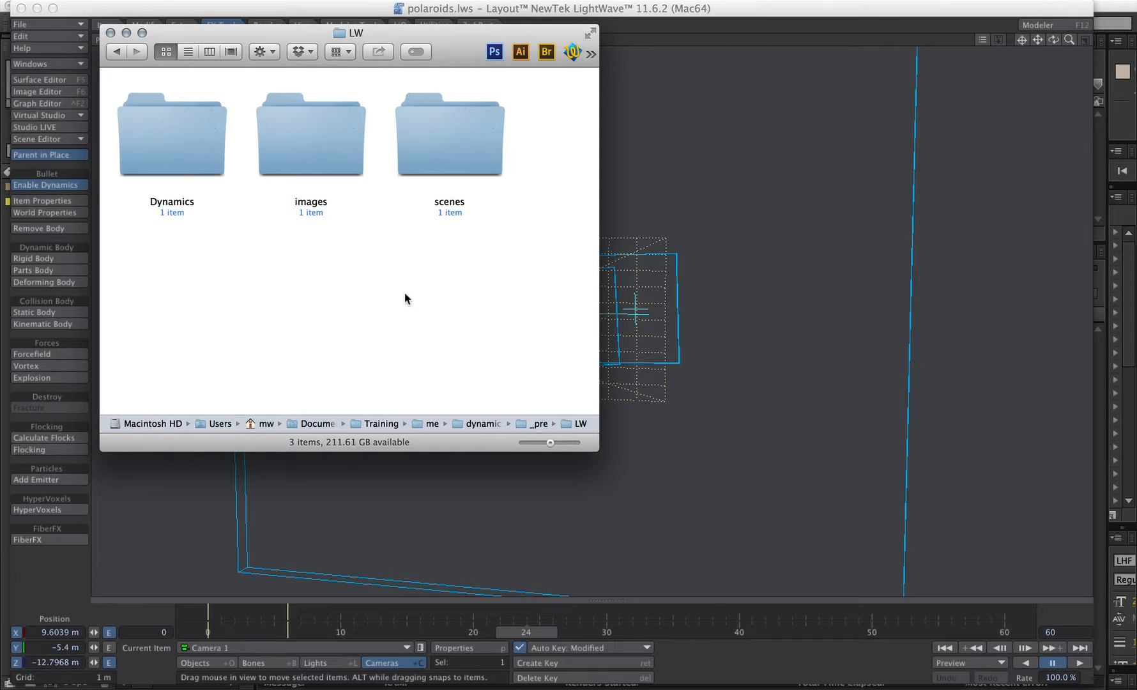
- Open the Dynamics folder in the project's LW directory to examine the cache file
double_click(172, 149)
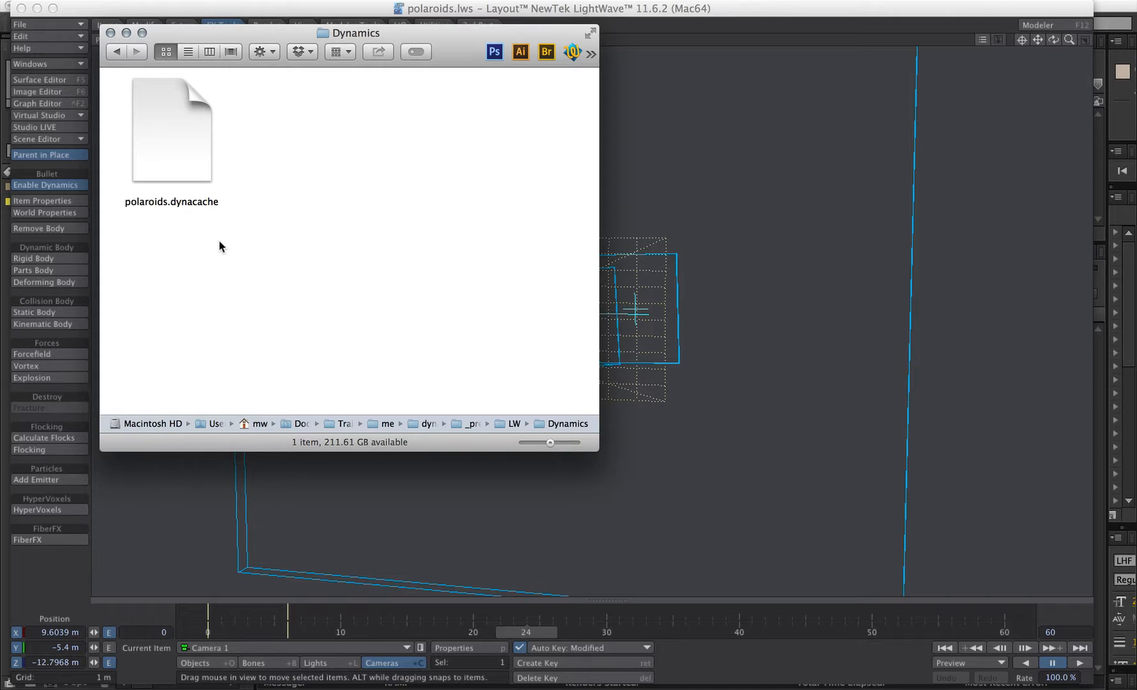
key("super+Up")
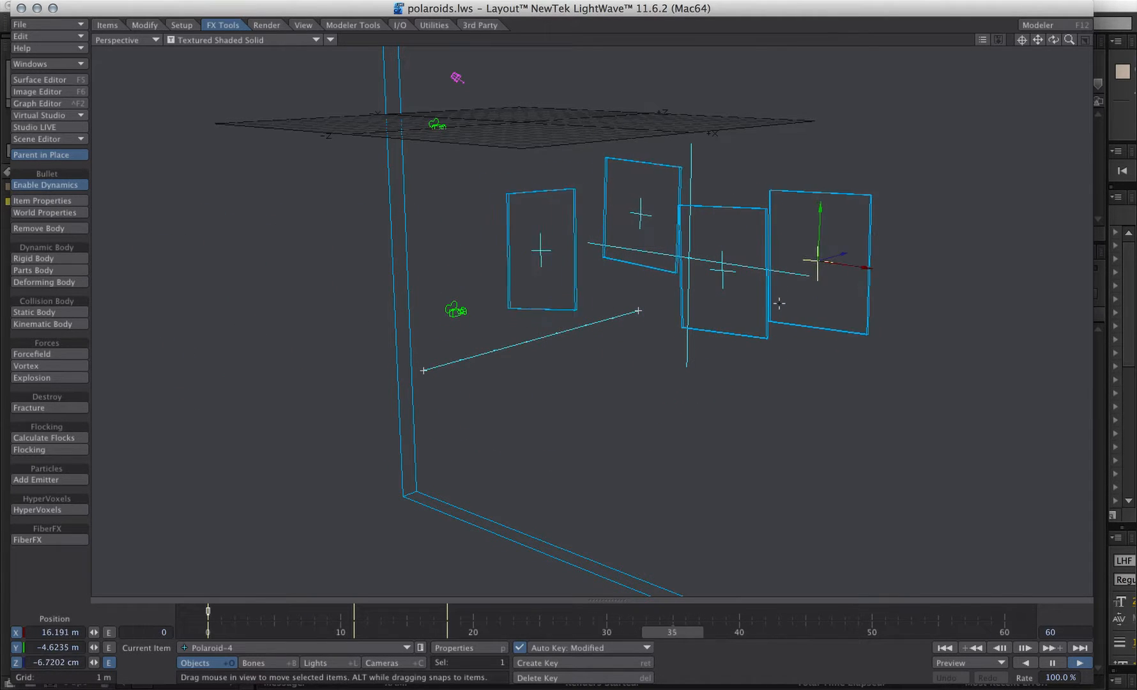
- Select all four polaroids and send them to After Effects with LWtoAE Send to AE
left_click(718, 270)
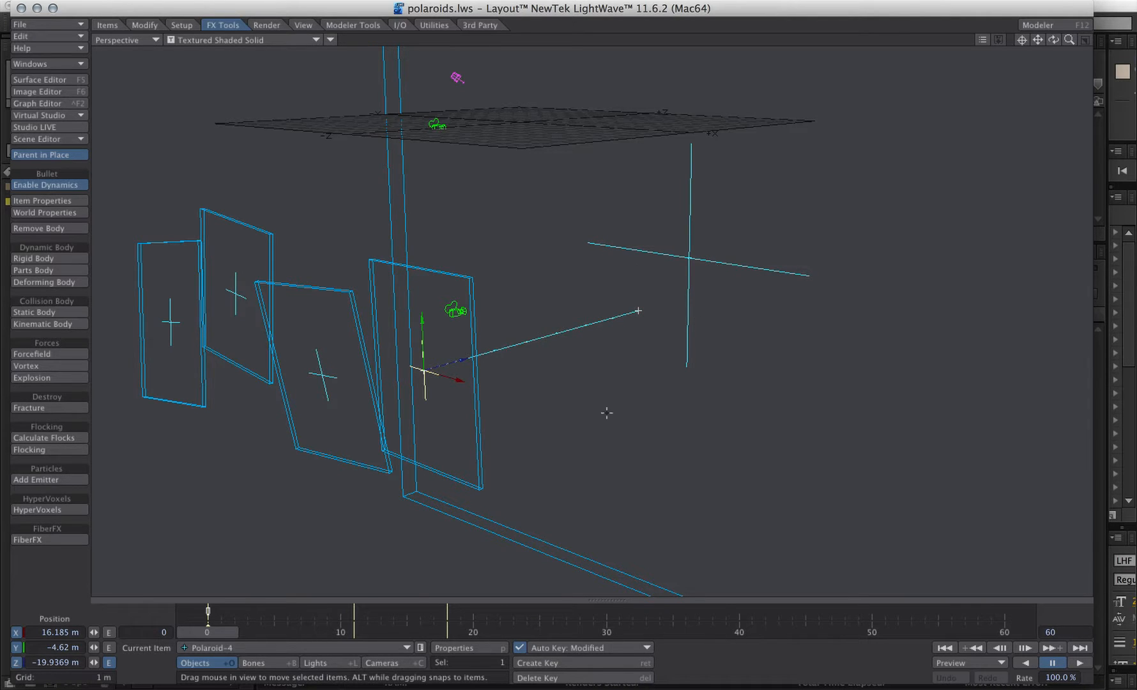
left_click(407, 648)
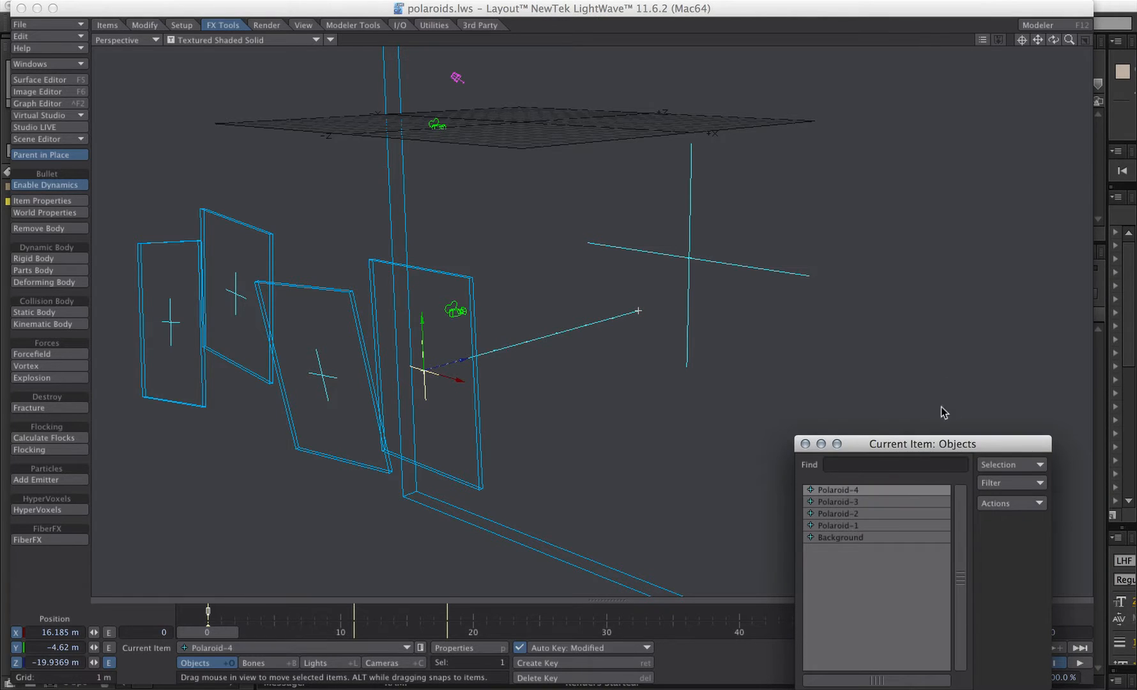
left_click_drag(909, 447, 749, 116)
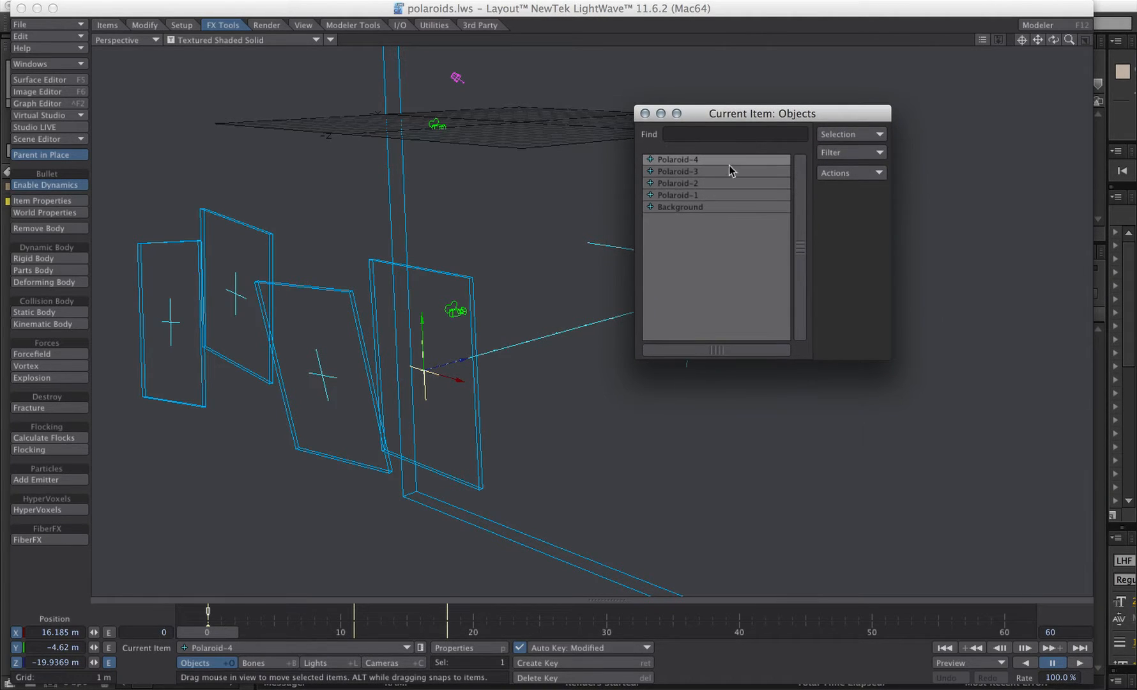
left_click(703, 194, "shift")
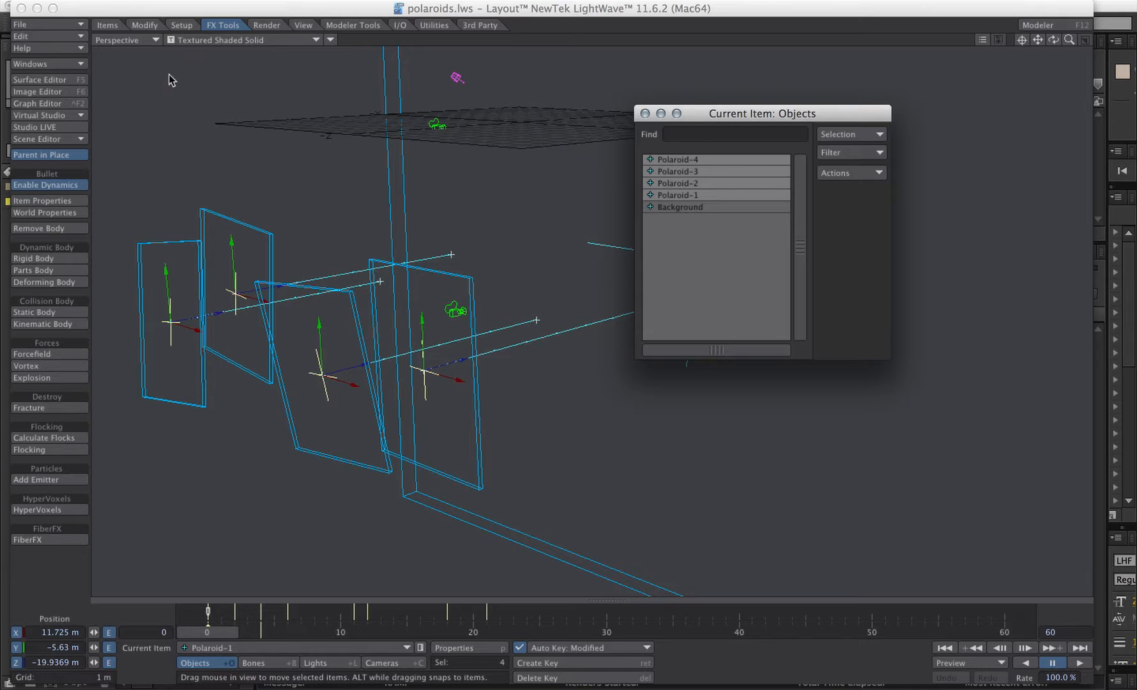
left_click(406, 27)
left_click(40, 187)
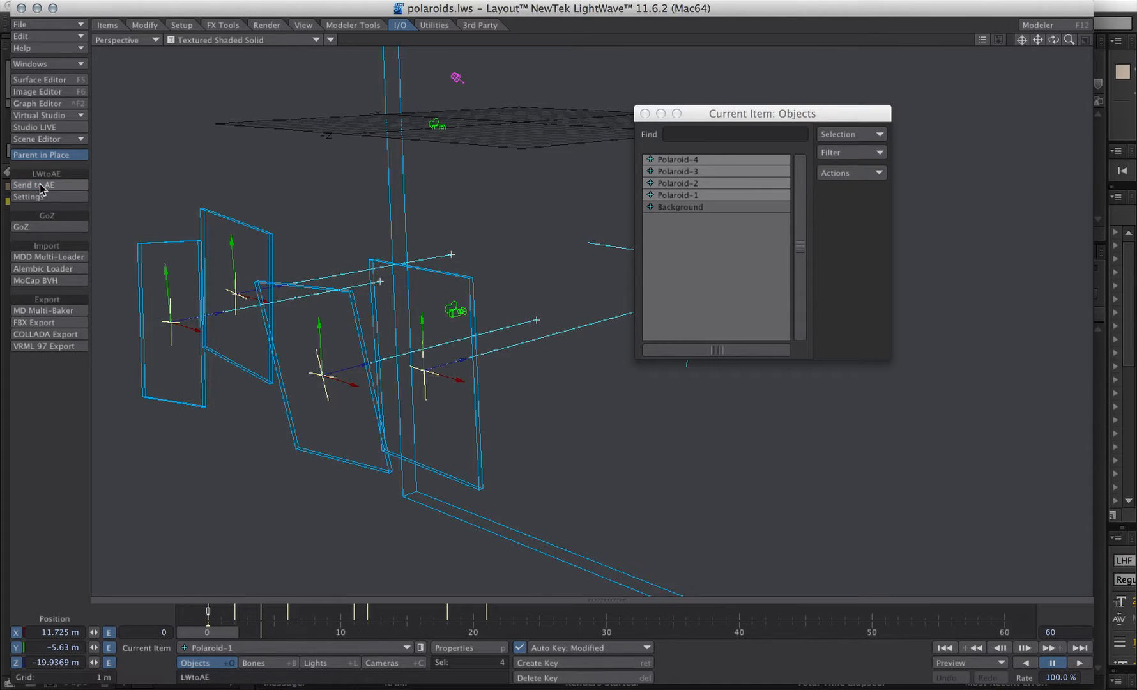
- Switch to After Effects, select layers Polaroid-4 through Polaroid-1 and reveal their Position properties
key("super+Tab")
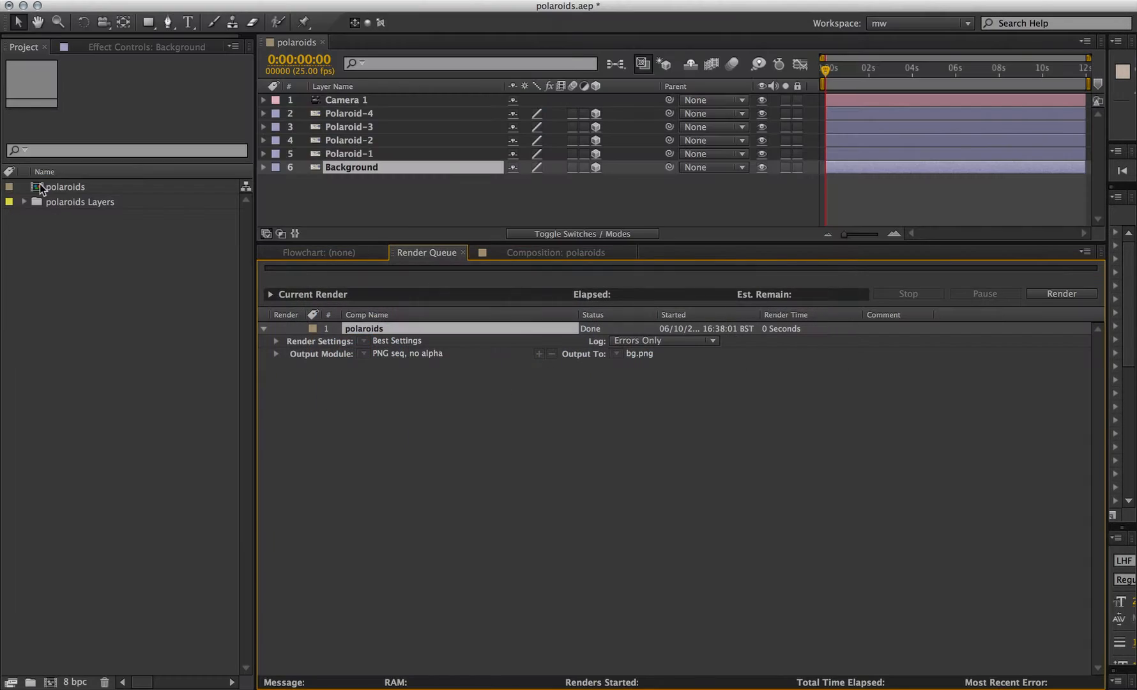
left_click(357, 113)
left_click(349, 153, "shift")
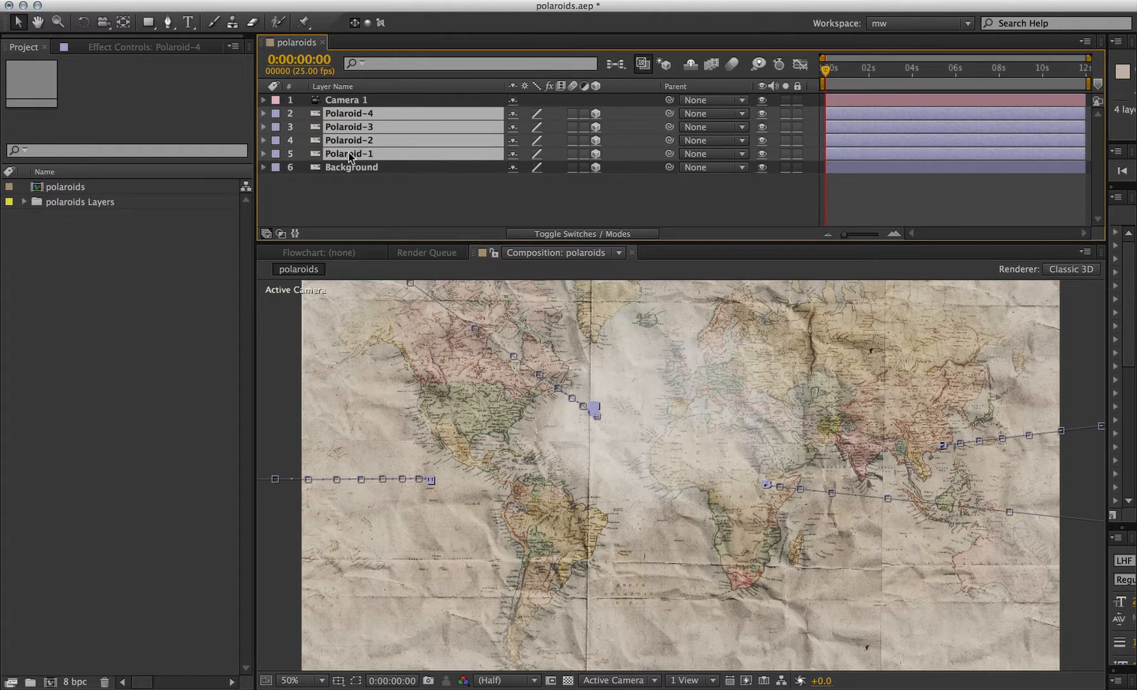
key("p")
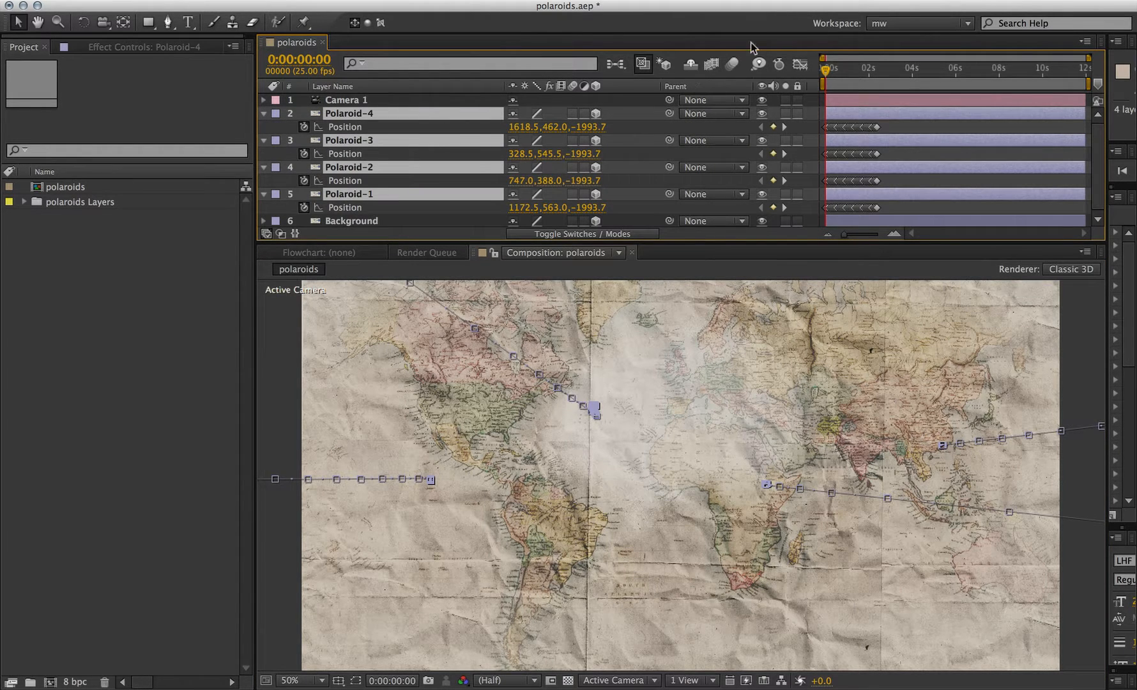
- Zoom the timeline, set the work area end near 2:12 and RAM-preview the polaroid animation
key("equal")
key("equal")
left_click_drag(877, 67, 1040, 75)
key("n")
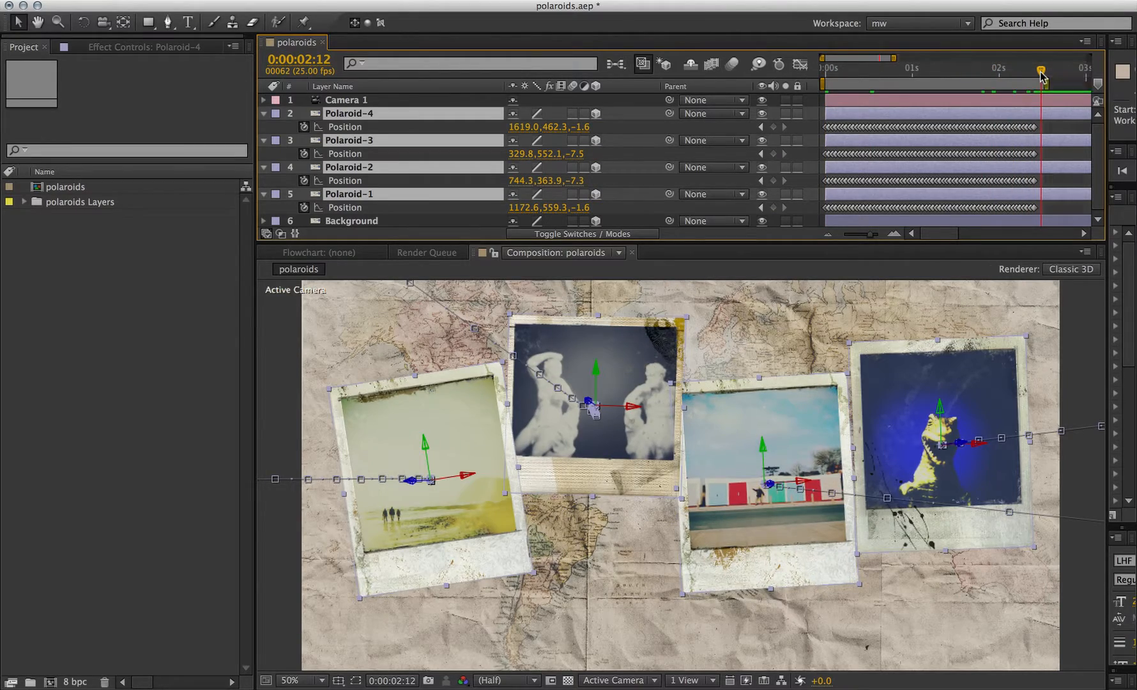
key("KP_0")
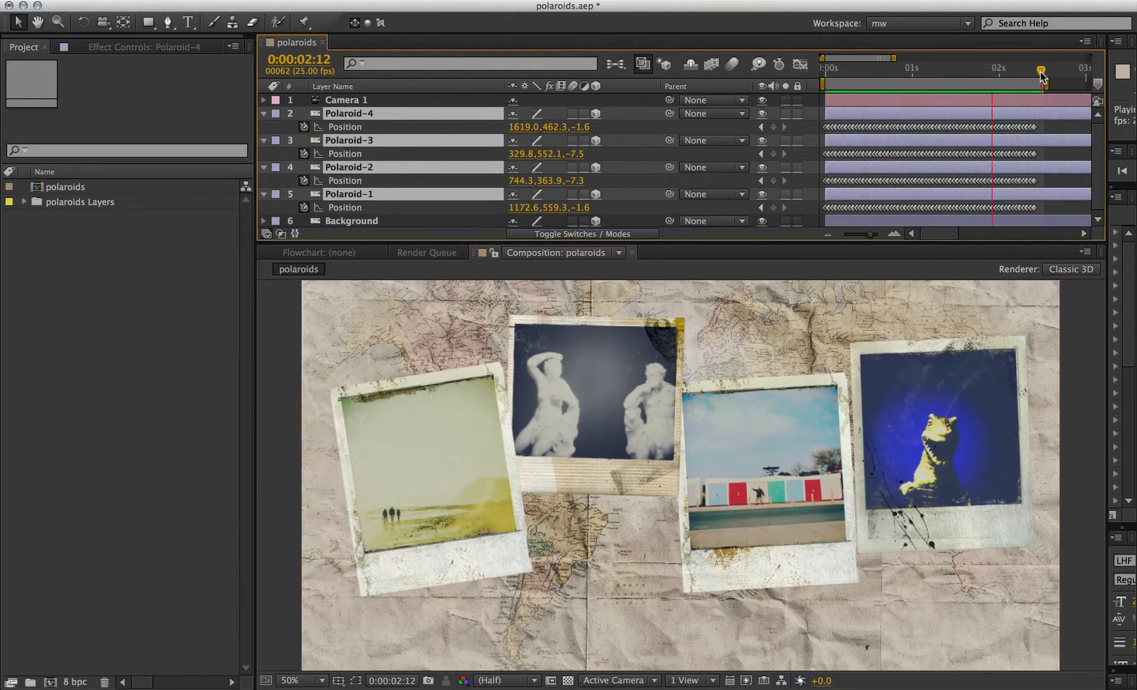
key("space")
- Move the current time to frame 10 and select the Background layer
left_click_drag(909, 69, 860, 84)
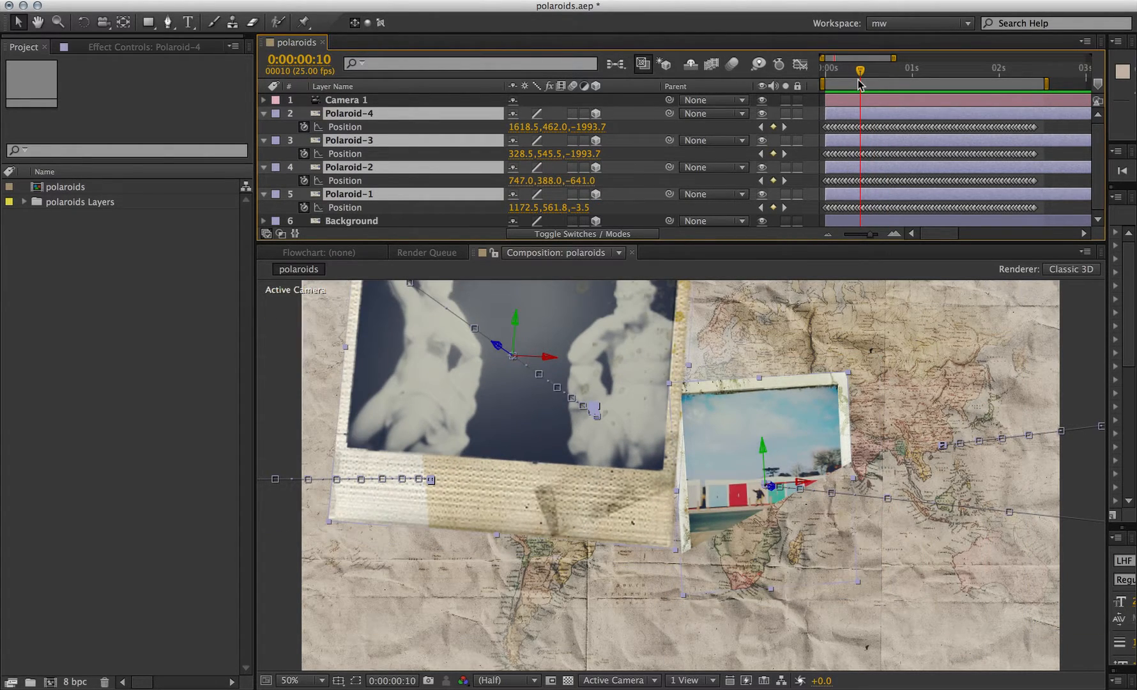
left_click(389, 220)
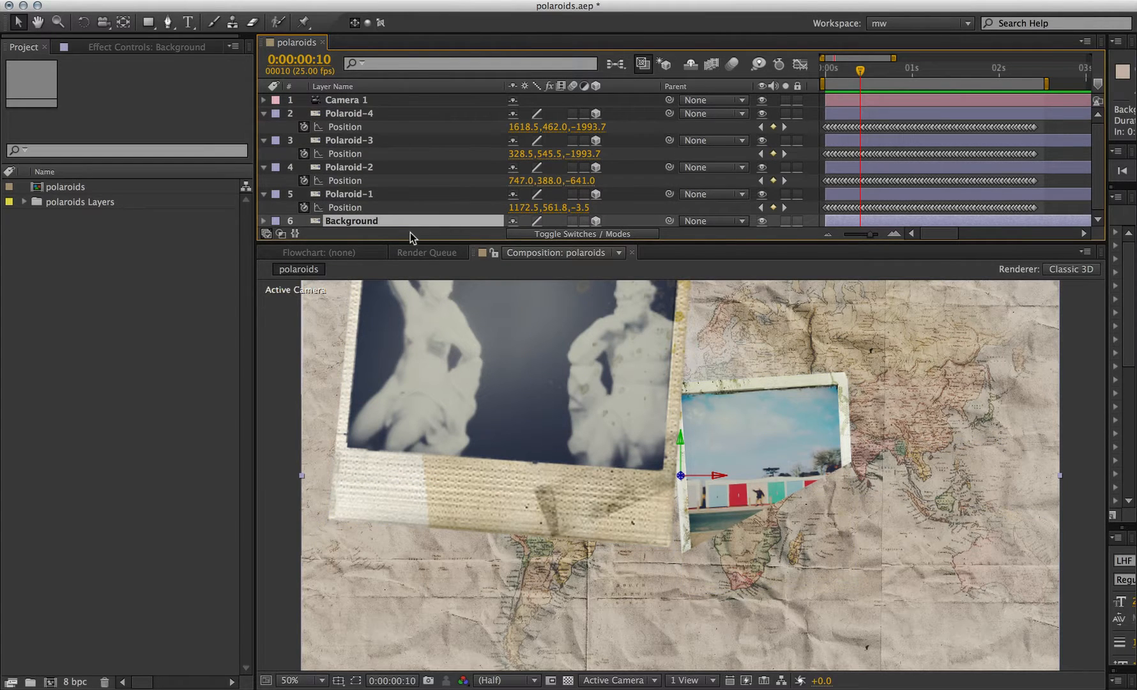
- Set the Background layer's Z position to 20
left_click_drag(407, 243, 393, 282)
key("p")
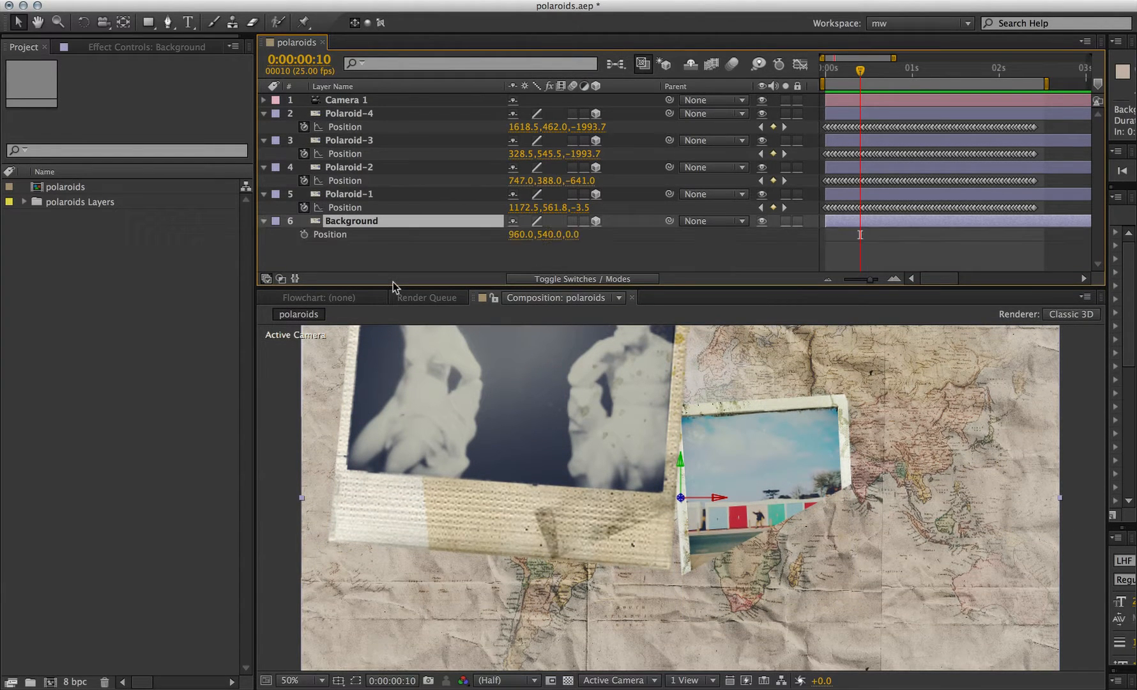
left_click_drag(572, 236, 589, 227)
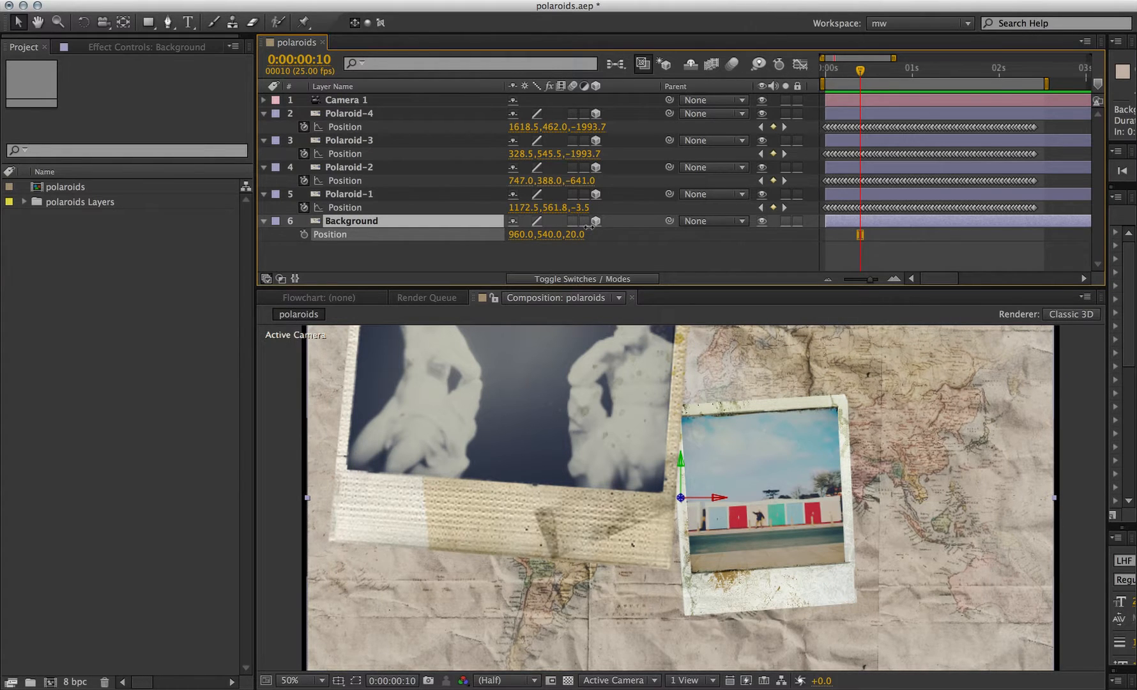
- Scale the Background layer up slightly and RAM-preview the composition
key("s")
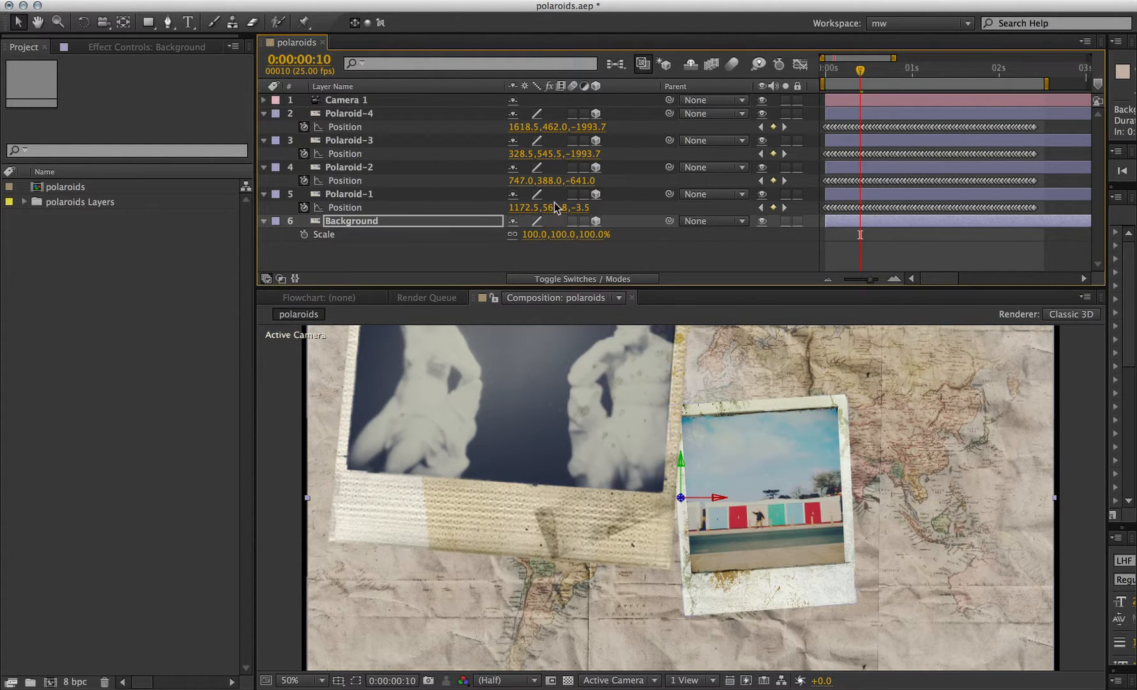
left_click_drag(534, 234, 525, 231)
key("KP_0")
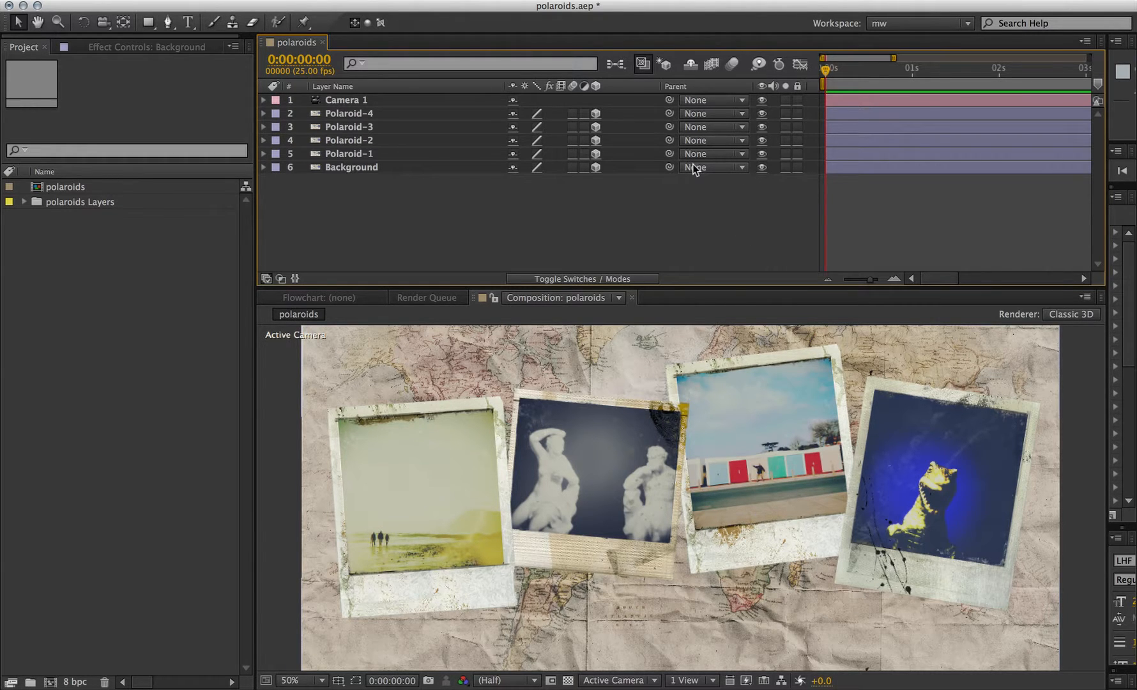
- Rename layers Polaroid-1 and Polaroid-2 as p1 and p2
left_click(334, 157)
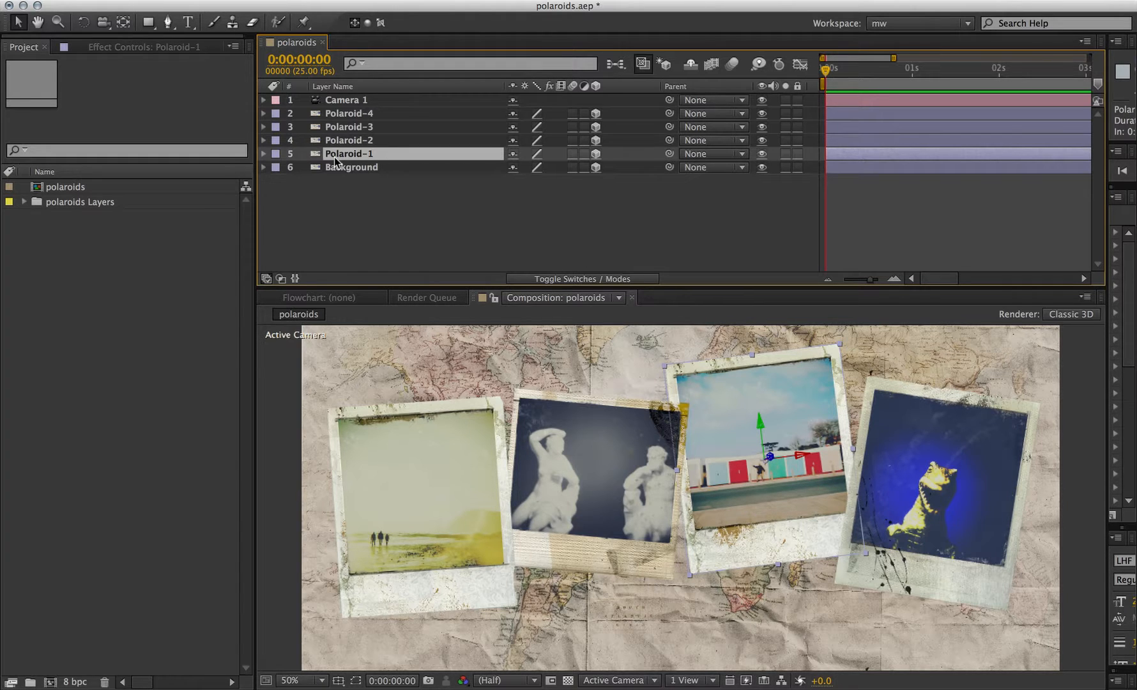
key("Return")
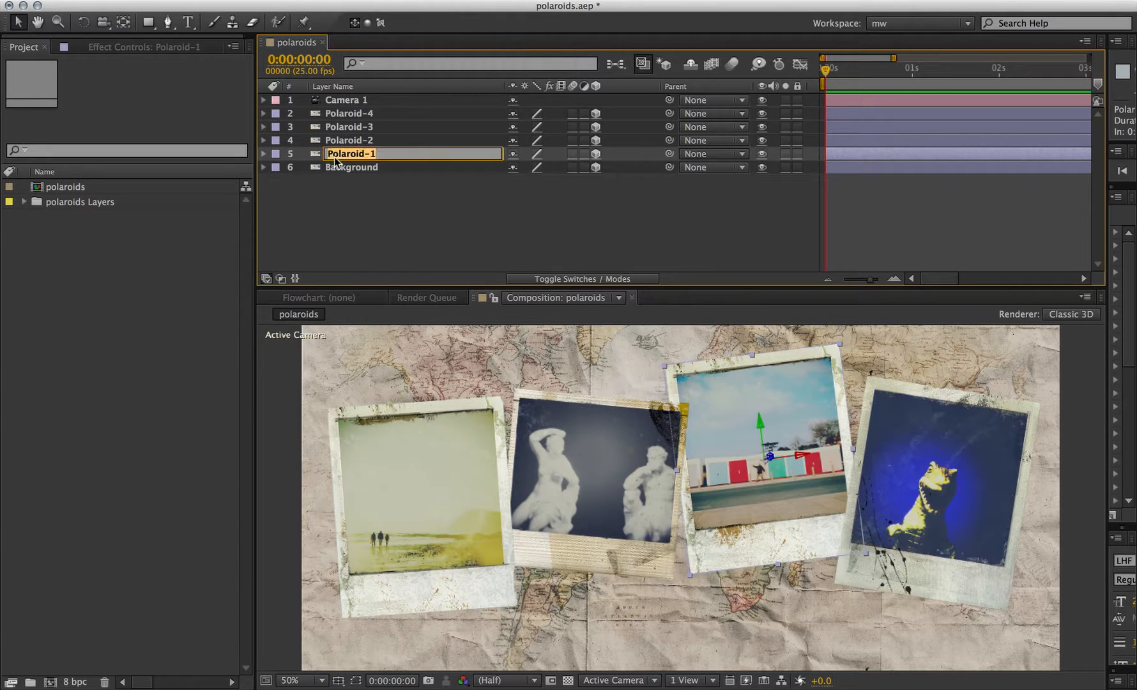
type("p1")
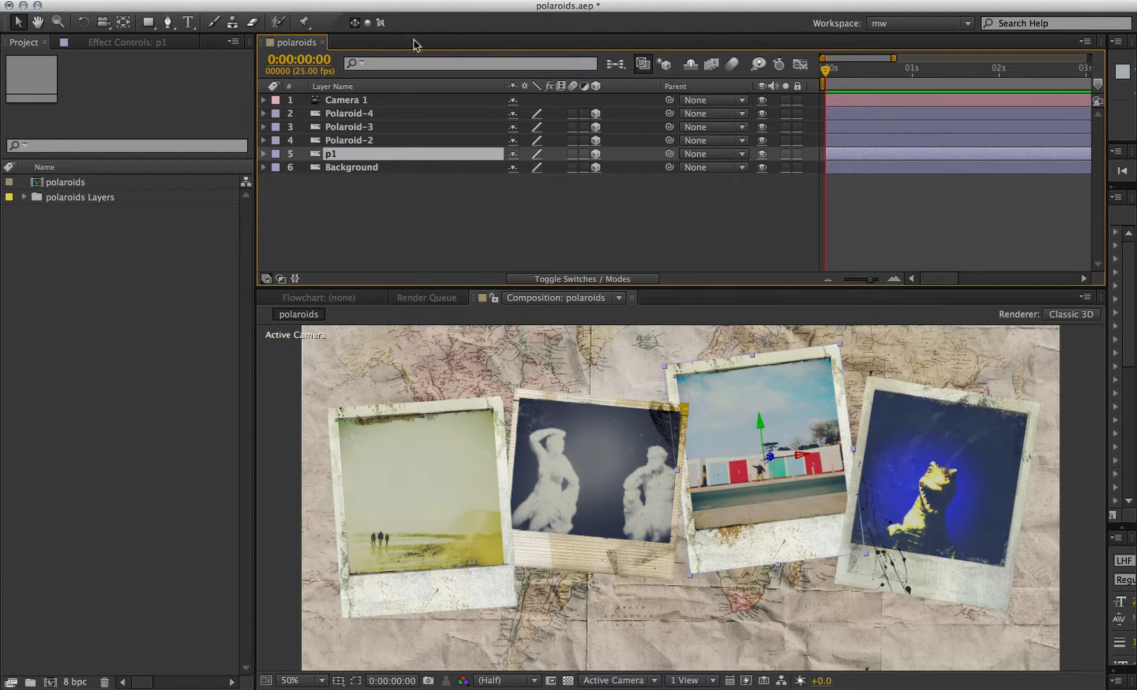
left_click(366, 141)
key("Return")
type("p2")
key("Return")
- Rename layers Polaroid-3 and Polaroid-4 as p3 and p4
left_click(361, 127)
key("Return")
type("p3")
key("Return")
left_click(370, 116)
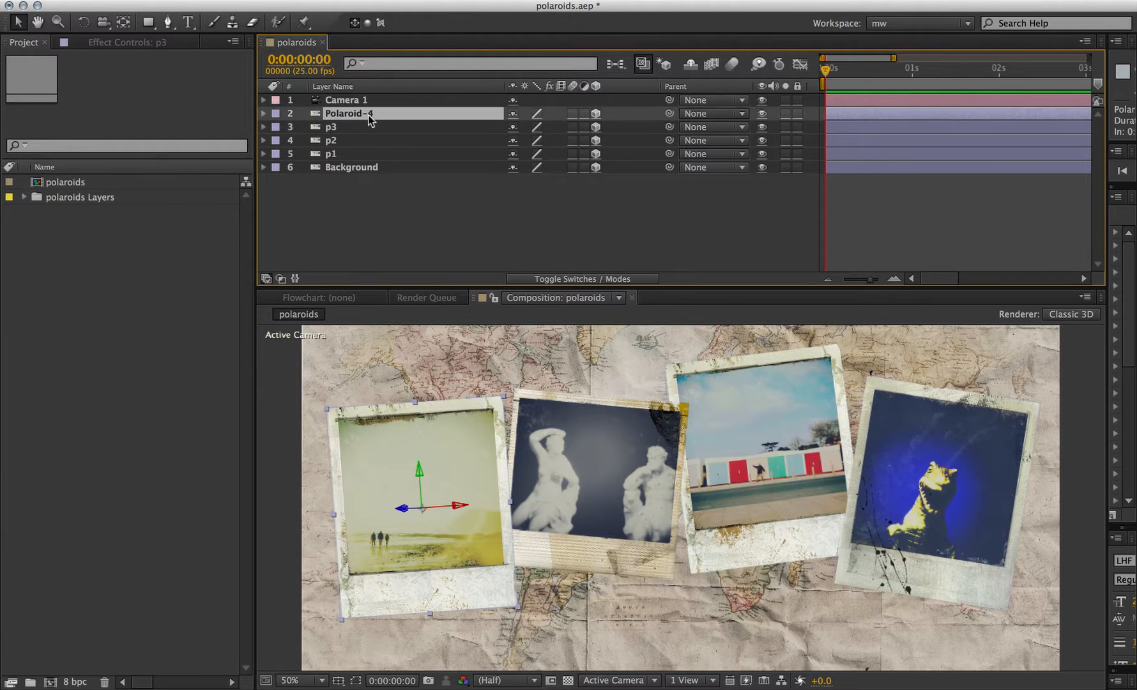
key("Return")
type("p4")
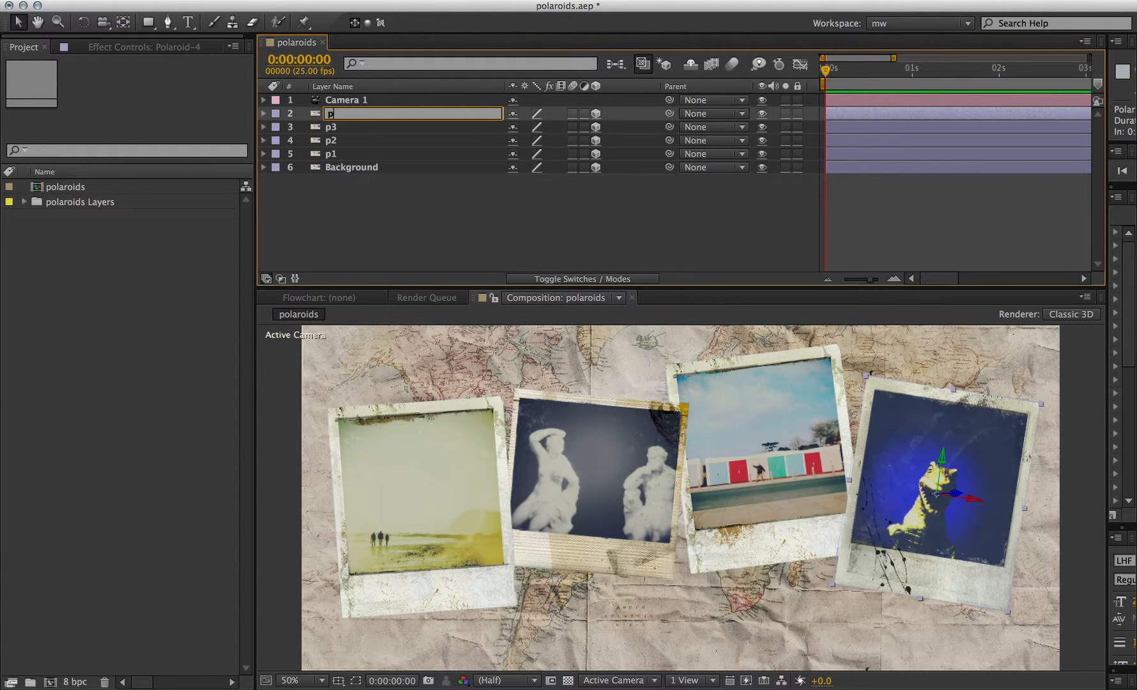
key("Return")
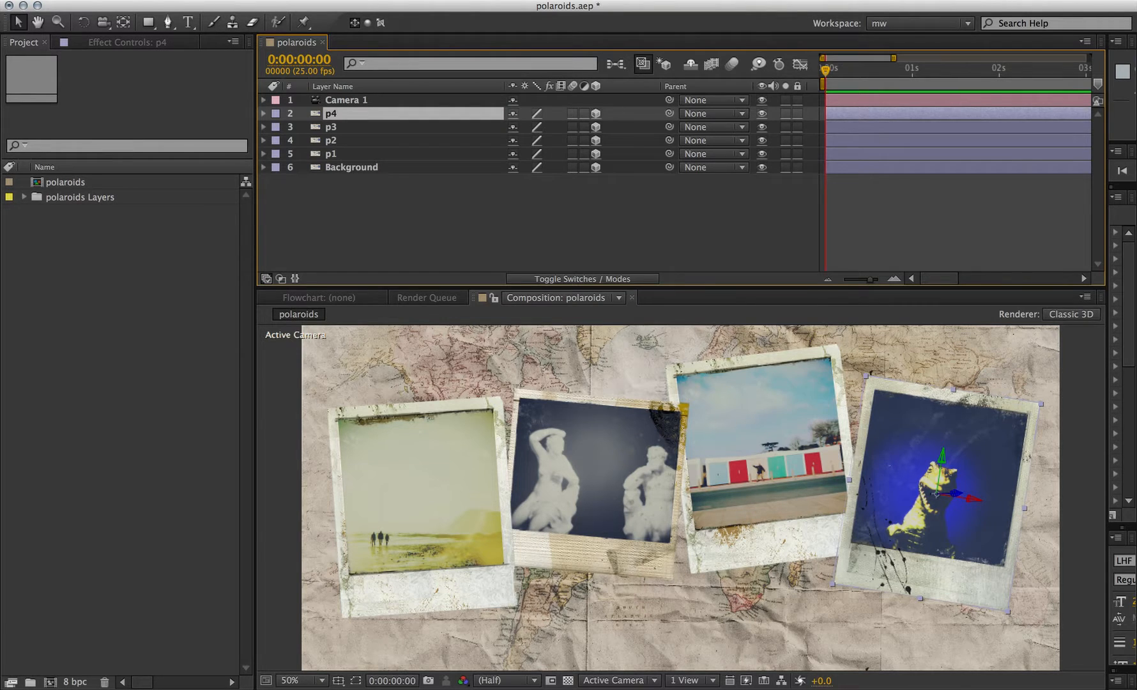
- Switch to LightWave, send the polaroids to After Effects again with Send to AE, and return
key("super+Tab")
key("super+Tab")
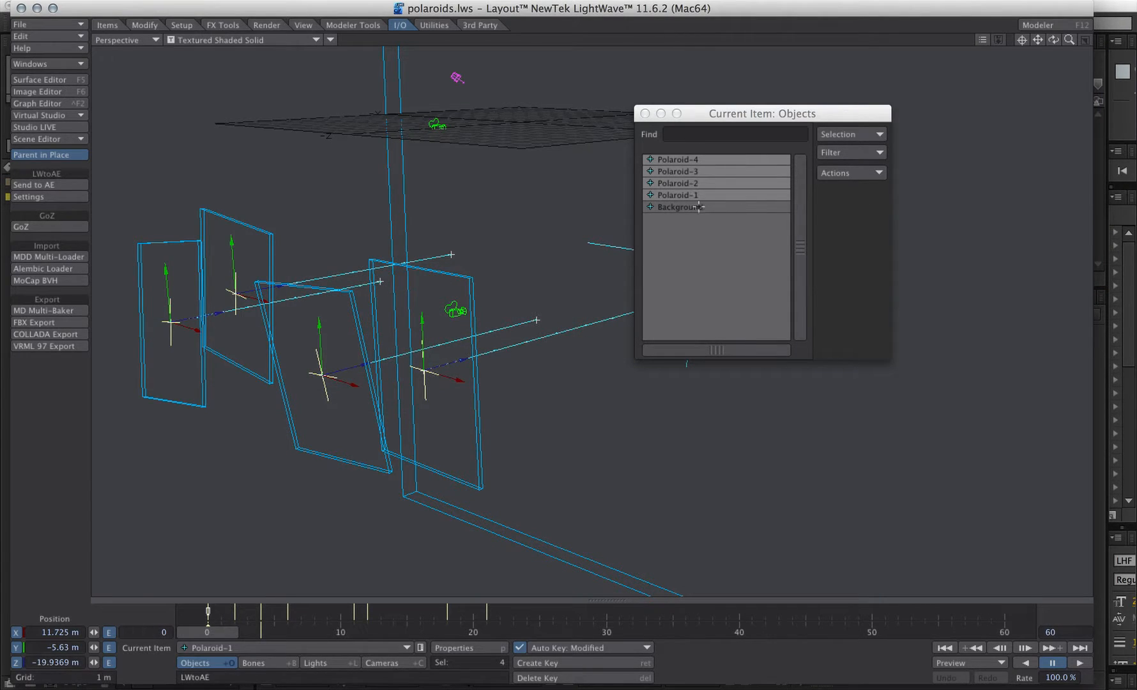
left_click(38, 186)
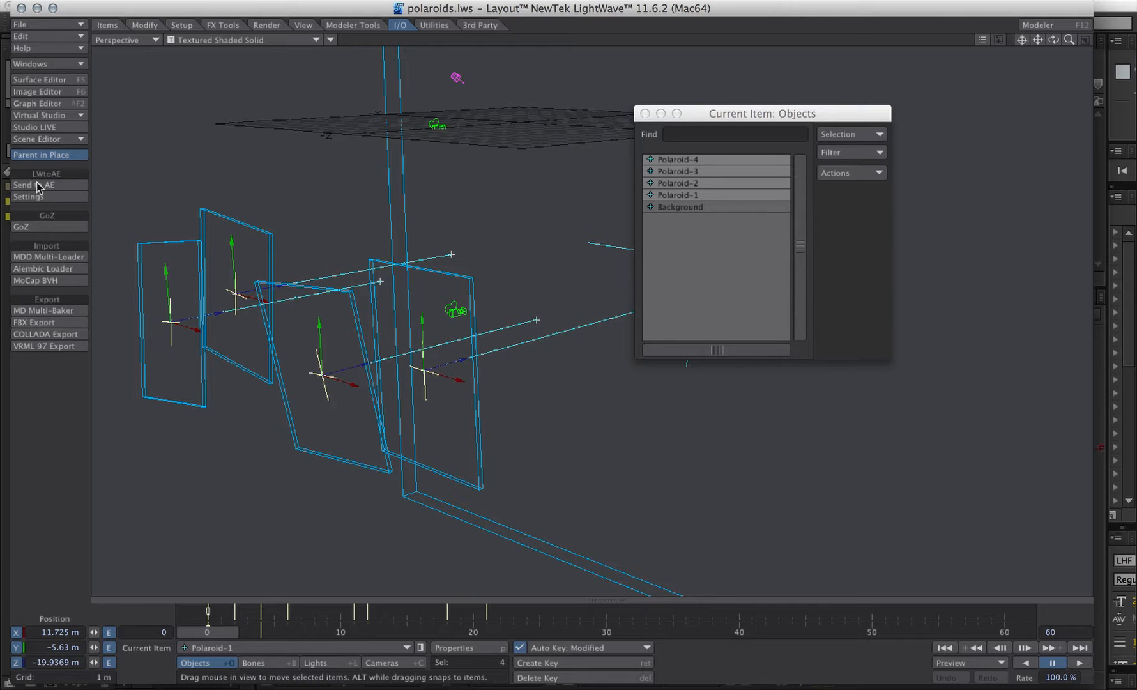
key("super+Tab")
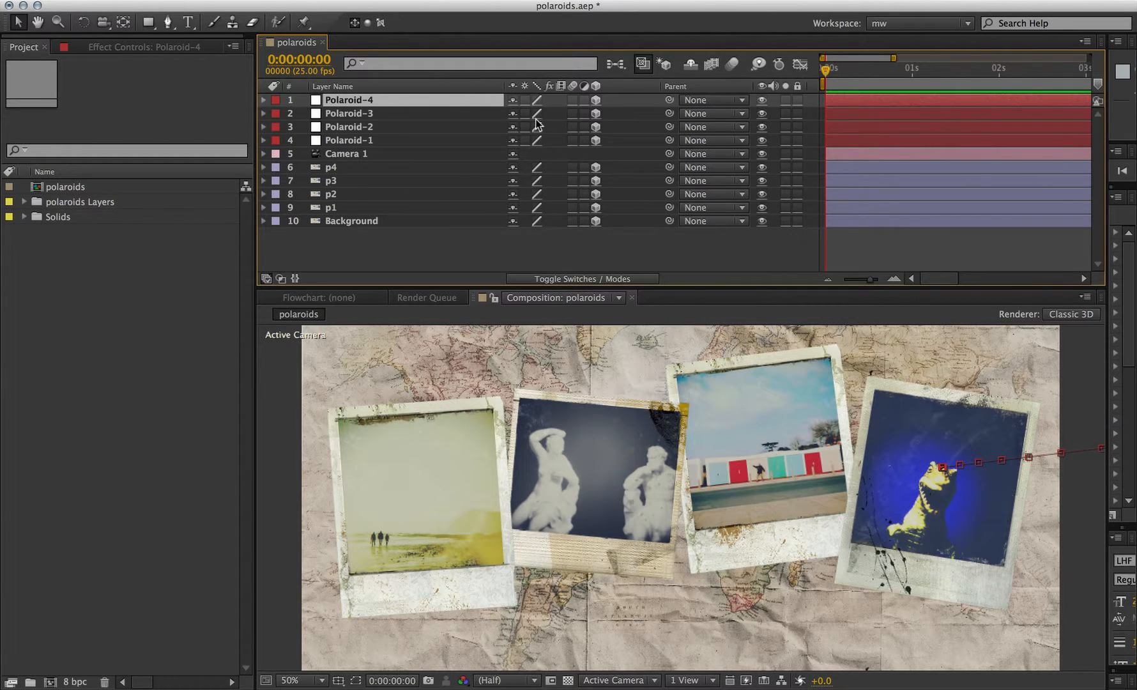
- Preview the imported animation and return the time near the start
key("space")
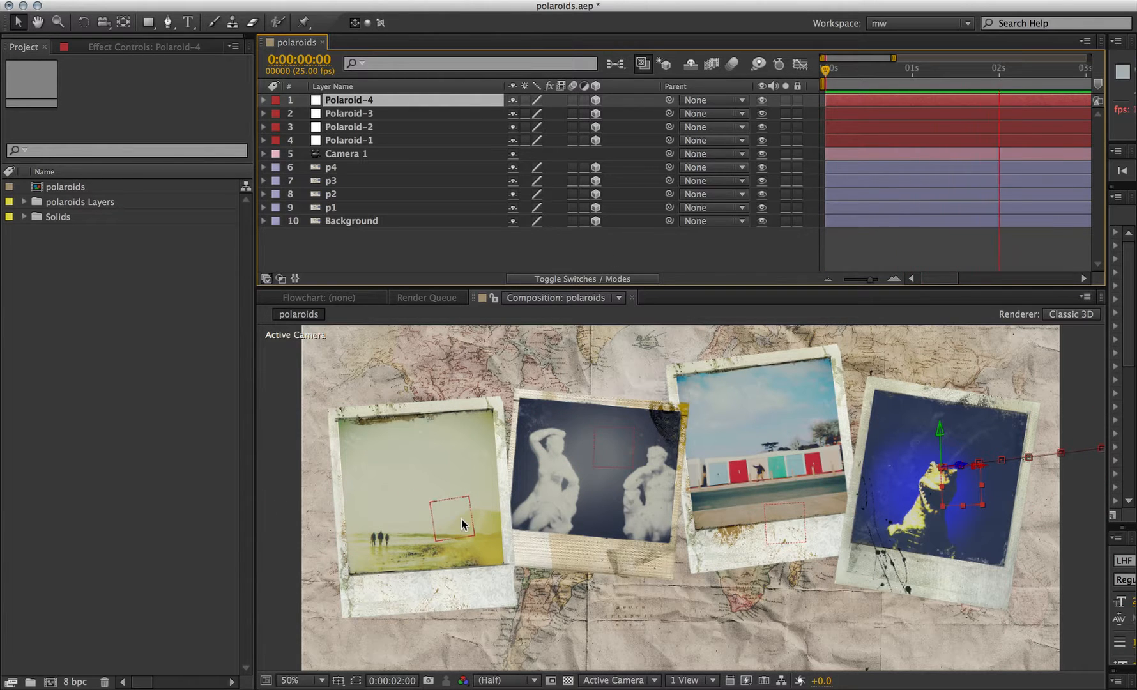
key("space")
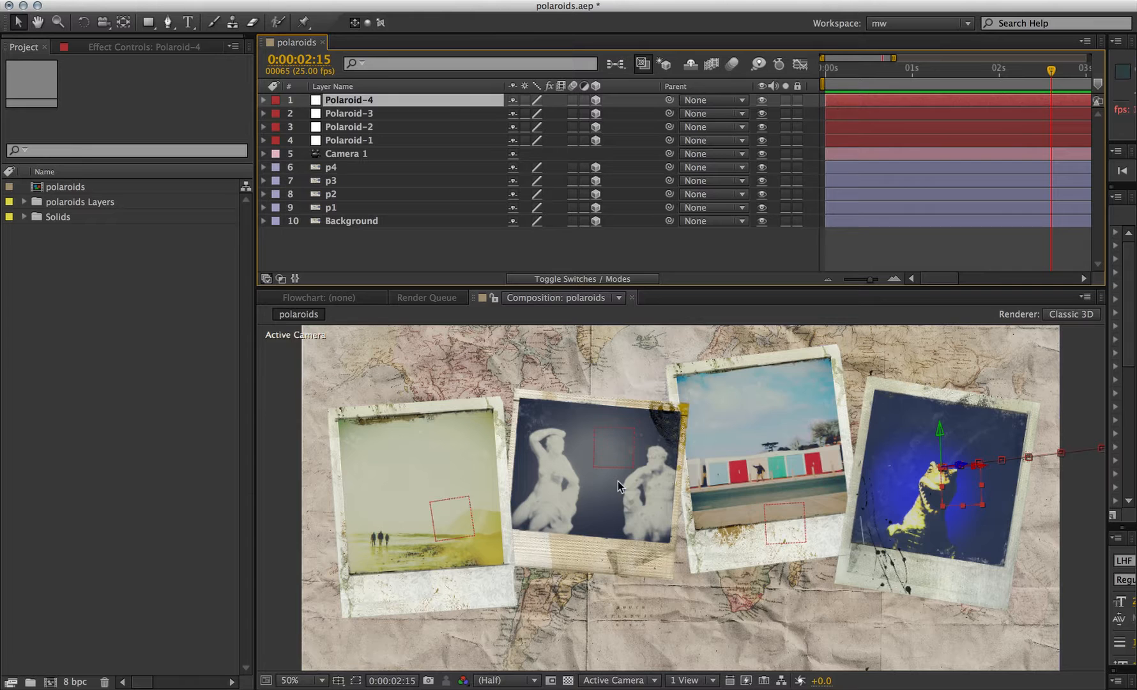
left_click_drag(883, 70, 805, 68)
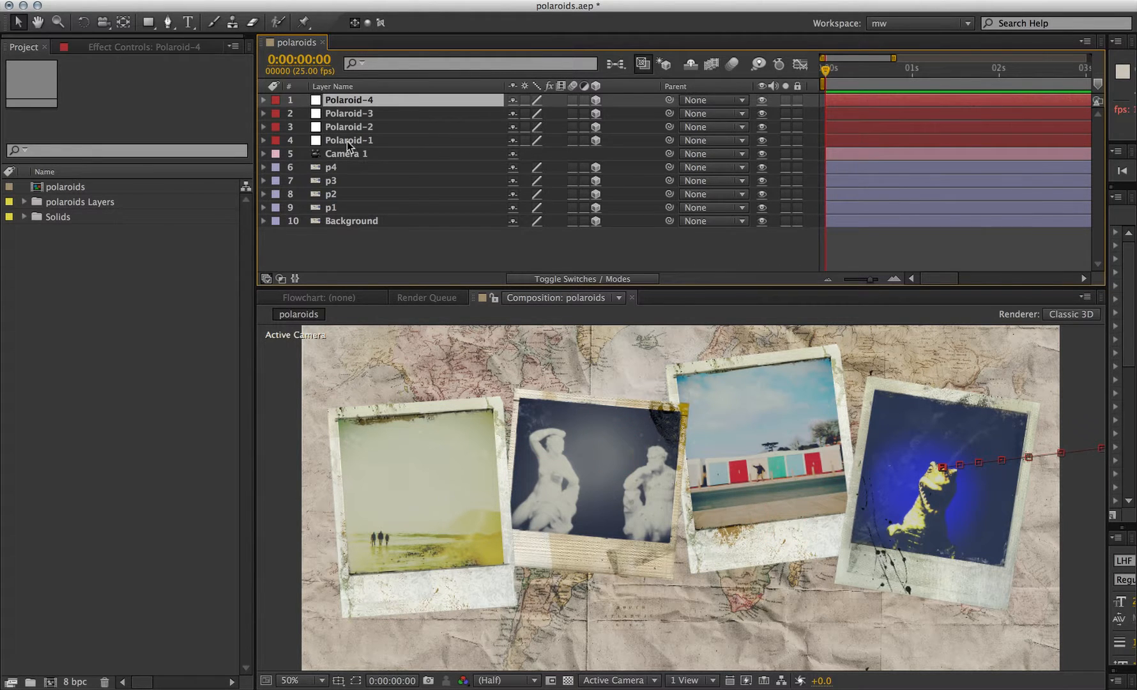
- Reorder the layers so each new Polaroid layer sits directly above its matching p layer
left_click_drag(347, 142, 337, 179)
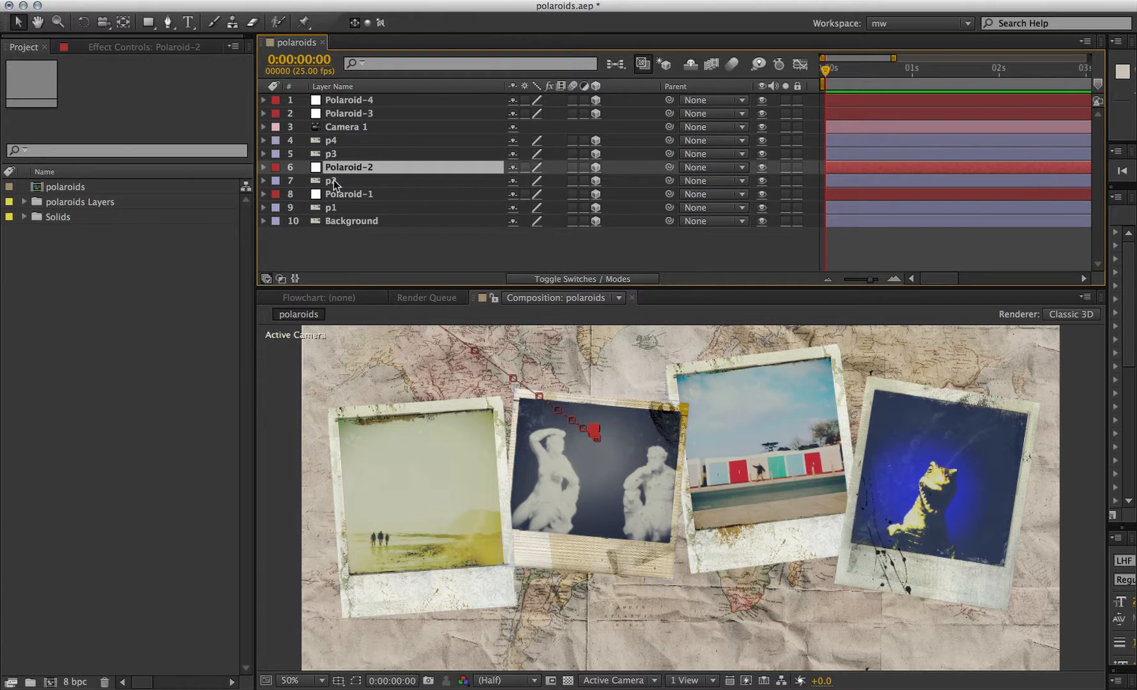
left_click(333, 180)
left_click(336, 167)
left_click(334, 180)
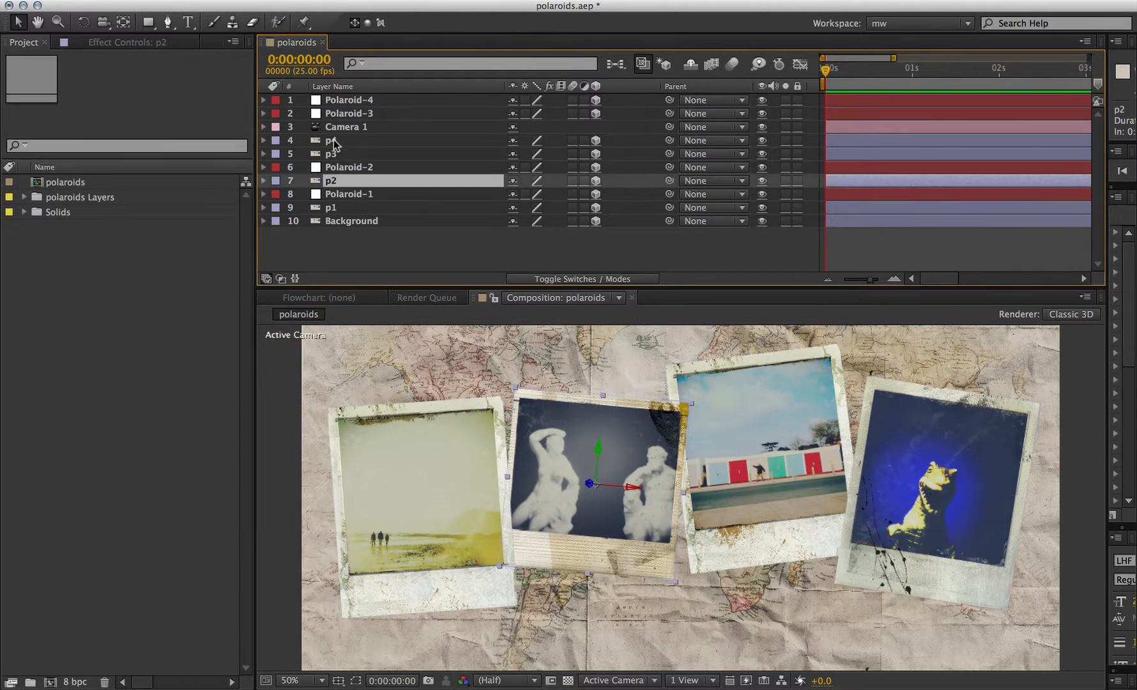
left_click(338, 115)
left_click_drag(340, 130, 337, 148)
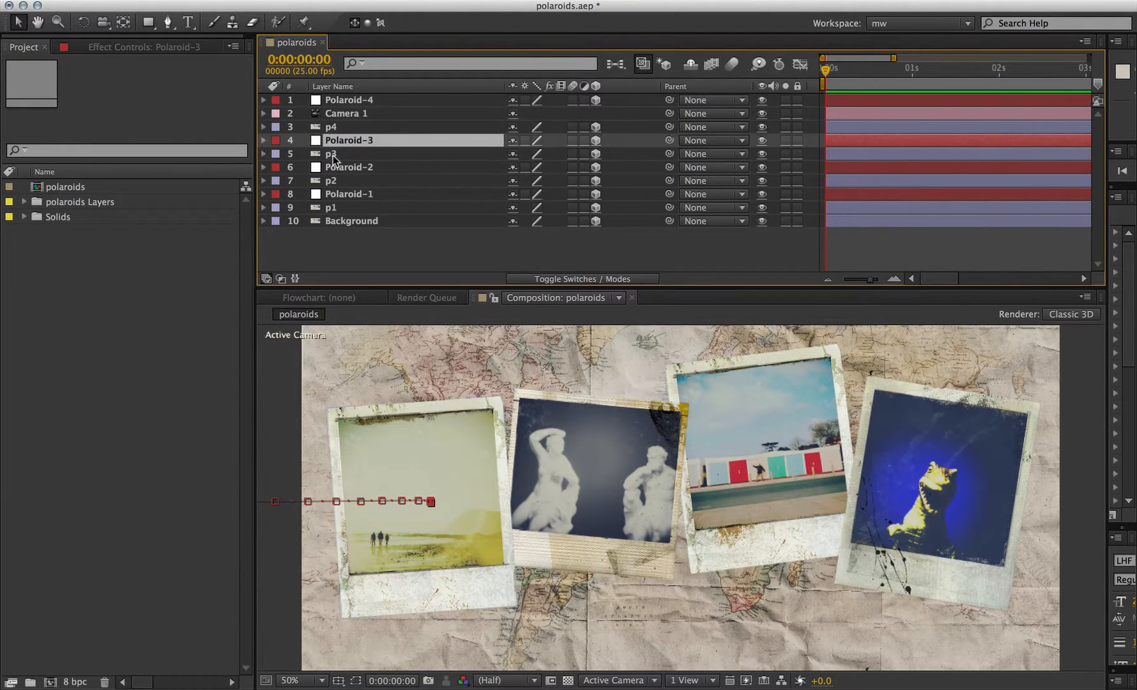
left_click(333, 154)
left_click_drag(345, 100, 340, 126)
left_click(336, 129)
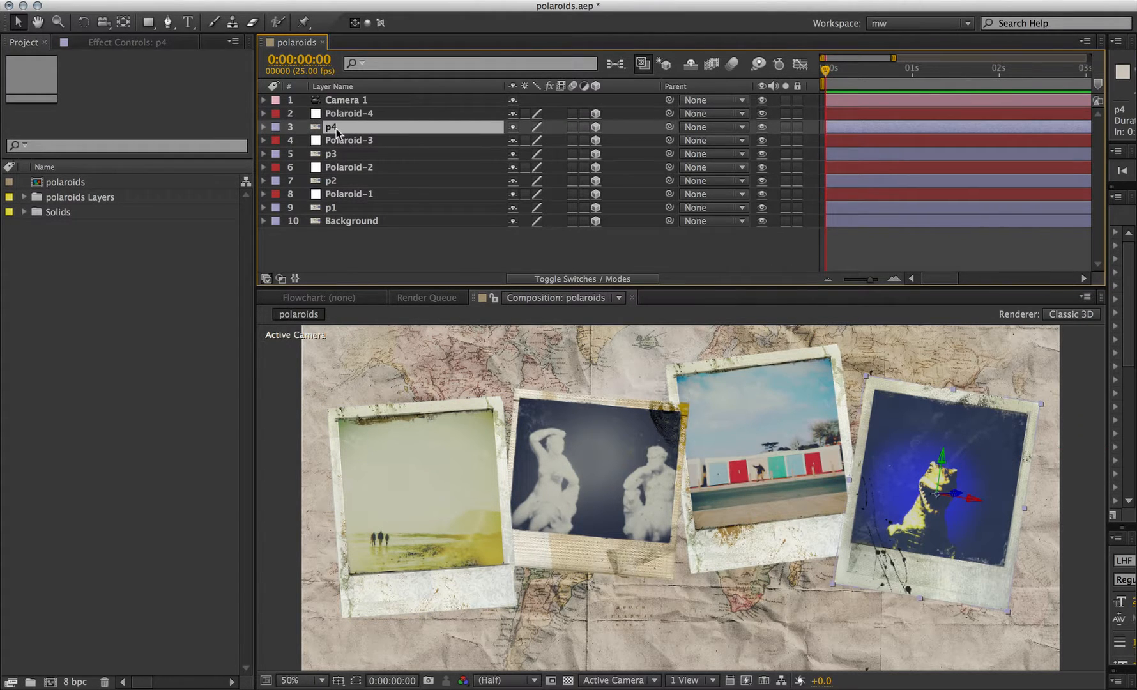
left_click(337, 114)
left_click(336, 126)
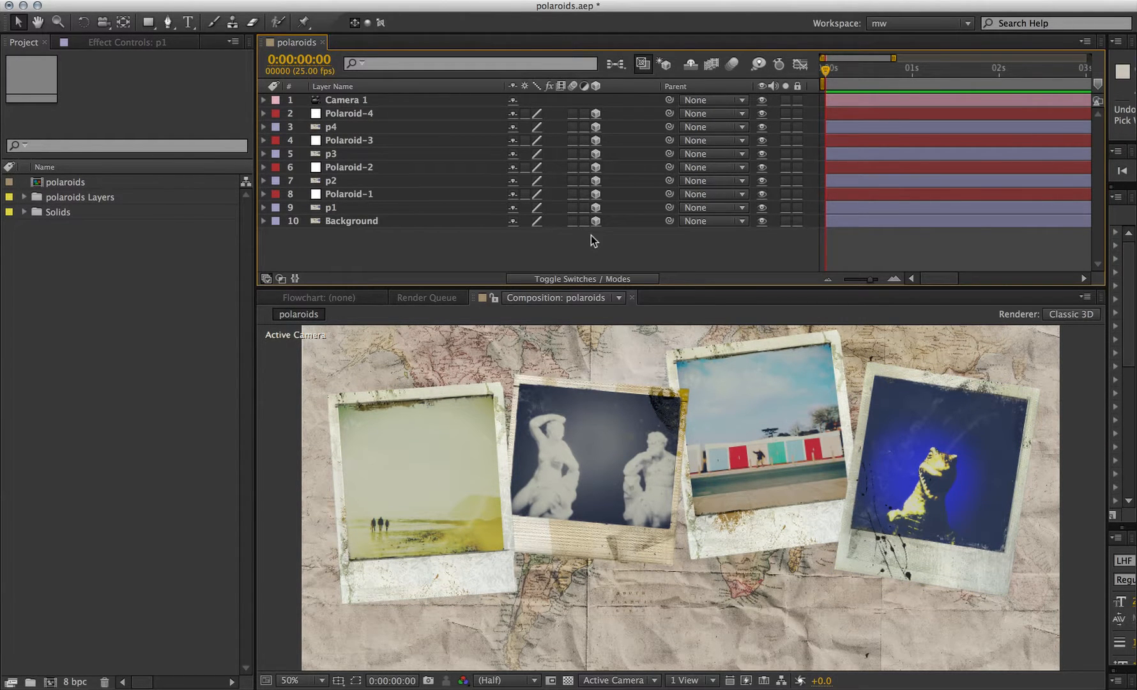
- Reveal Polaroid-1's keyframes, move the time to 2:10, and parent layer p1 to Polaroid-1
left_click(333, 193)
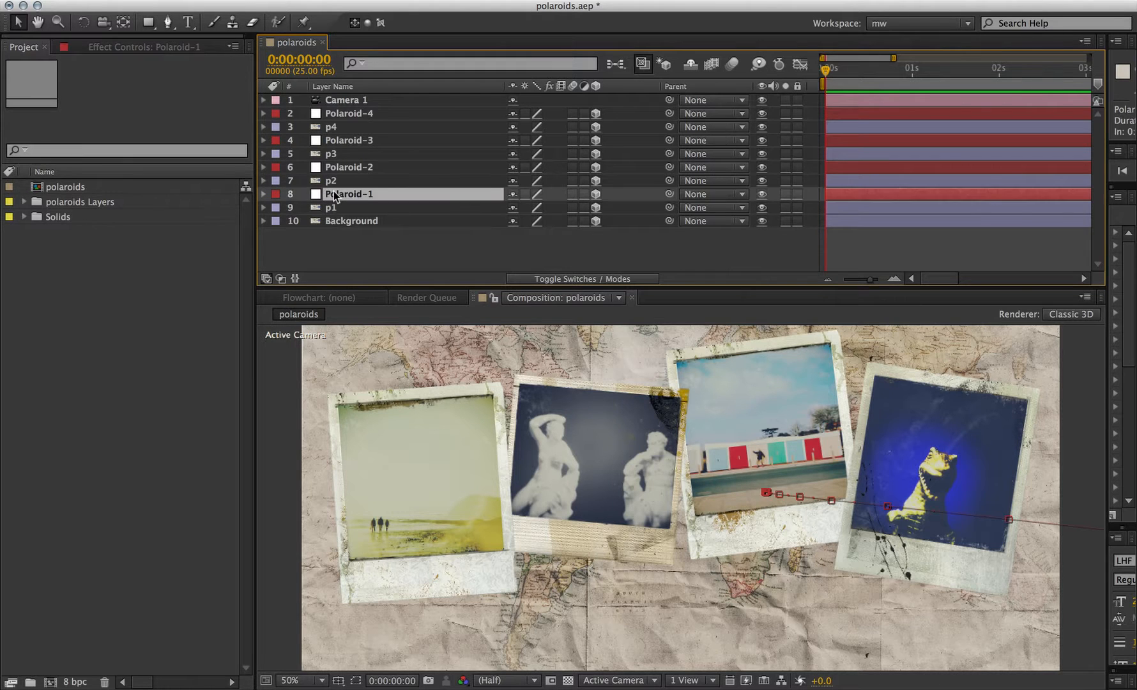
key("u")
left_click_drag(932, 71, 1038, 75)
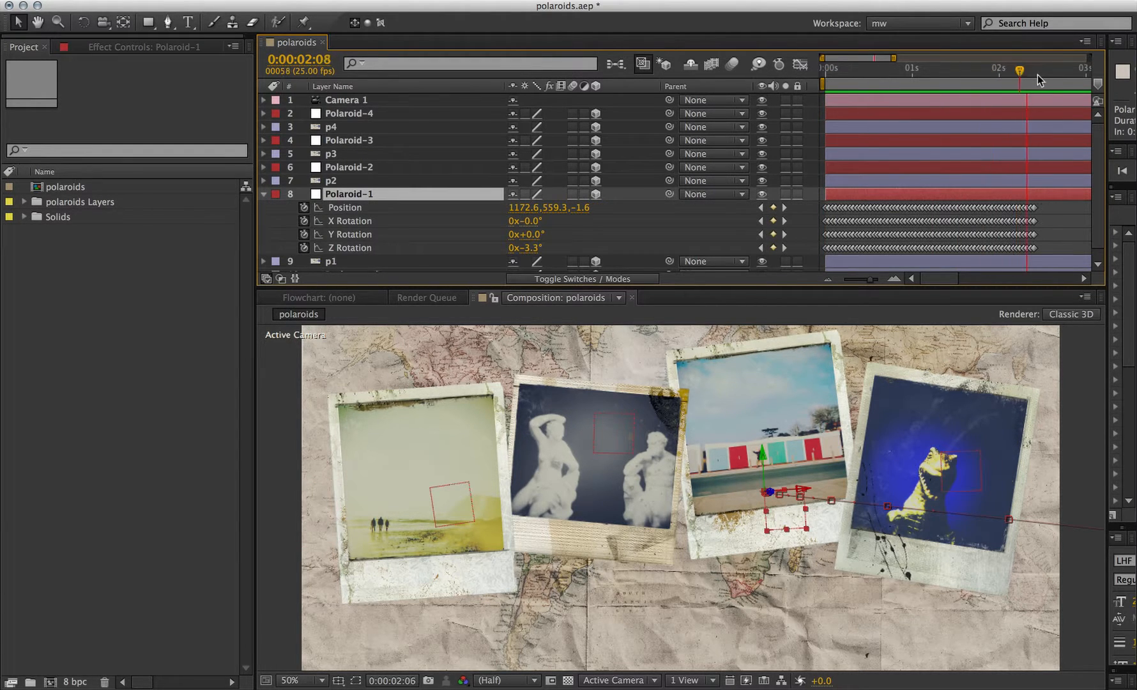
left_click(263, 193)
left_click(353, 209)
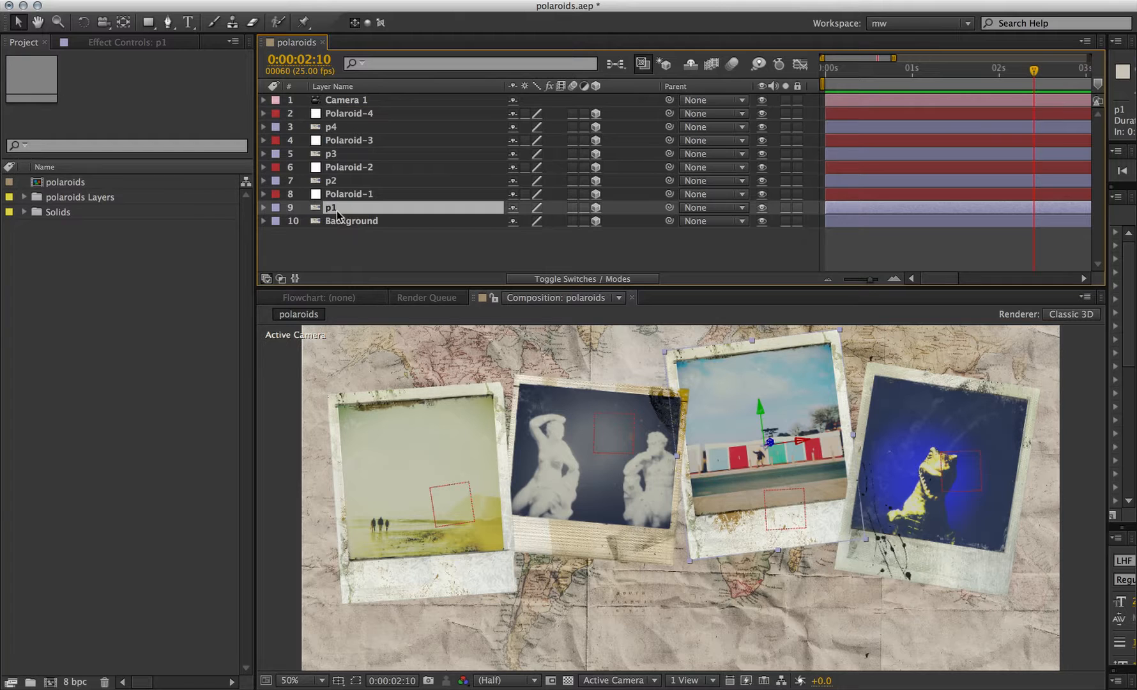
left_click_drag(670, 207, 704, 194)
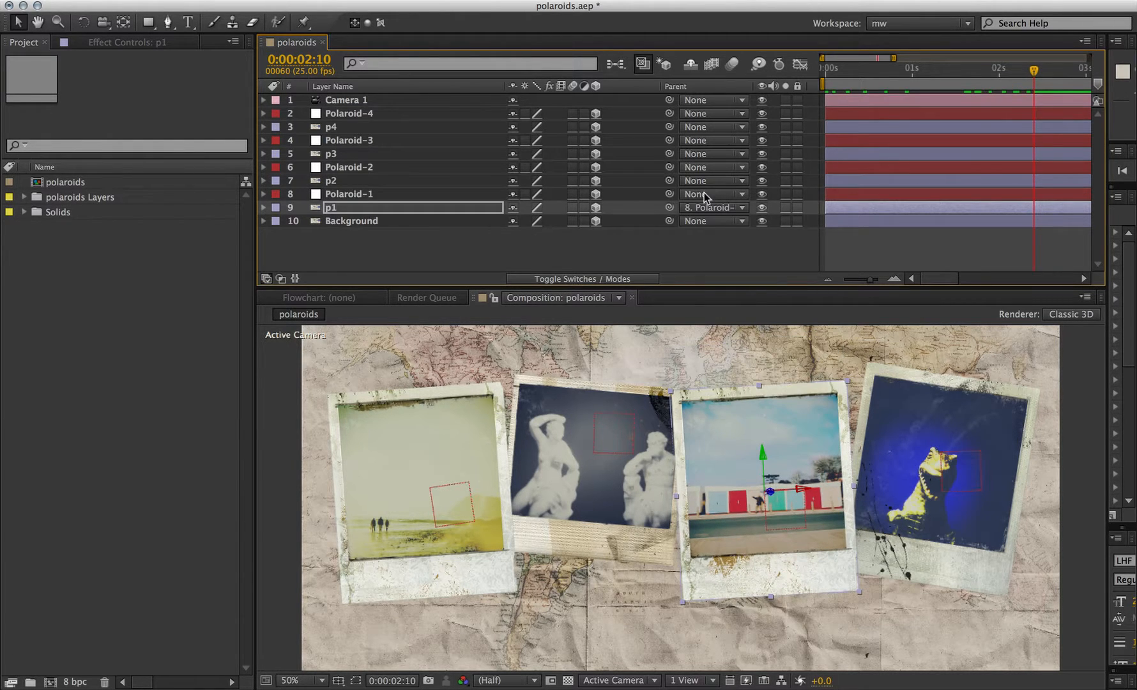
- Parent layers p2, p3 and p4 to Polaroid-2, Polaroid-3 and Polaroid-4 respectively
left_click(333, 181)
left_click_drag(669, 180, 371, 134)
left_click(415, 153)
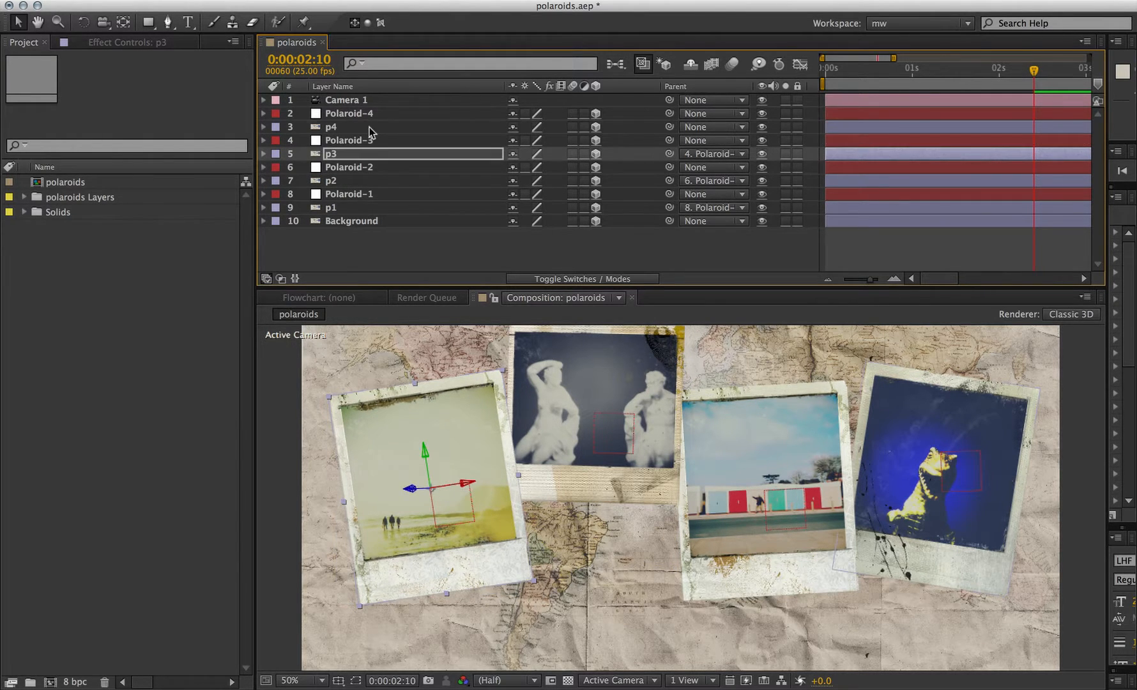
left_click(370, 127)
left_click_drag(669, 126, 709, 113)
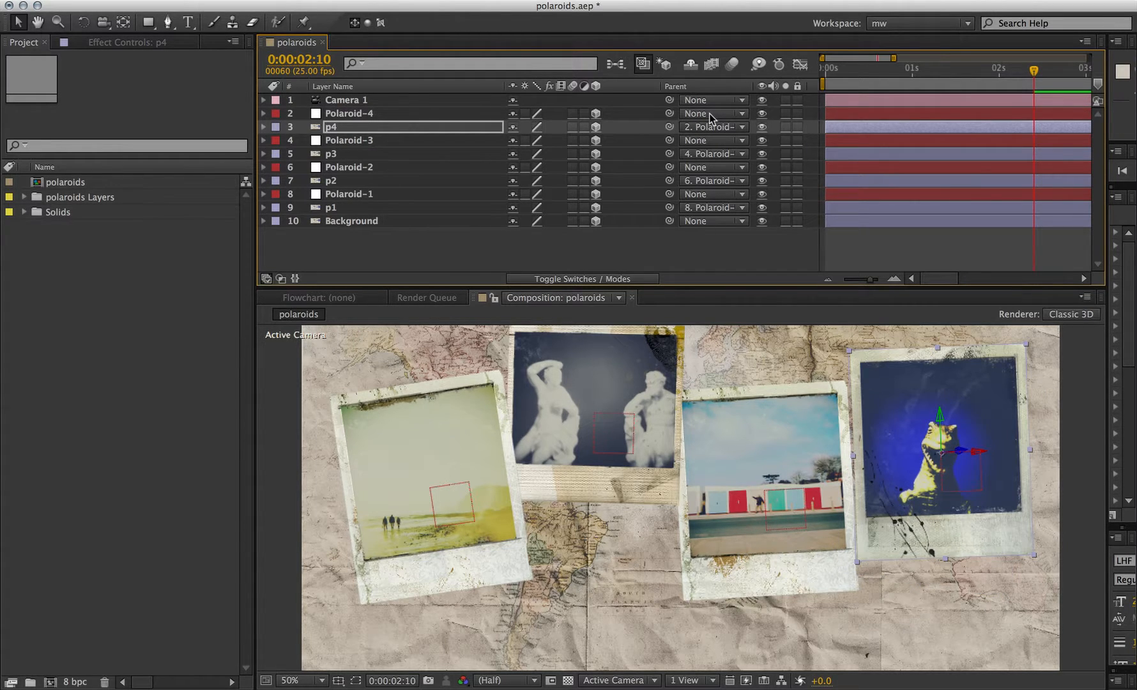
- Set the work area end at 2:10 and RAM-preview the parented animation
key("n")
key("KP_0")
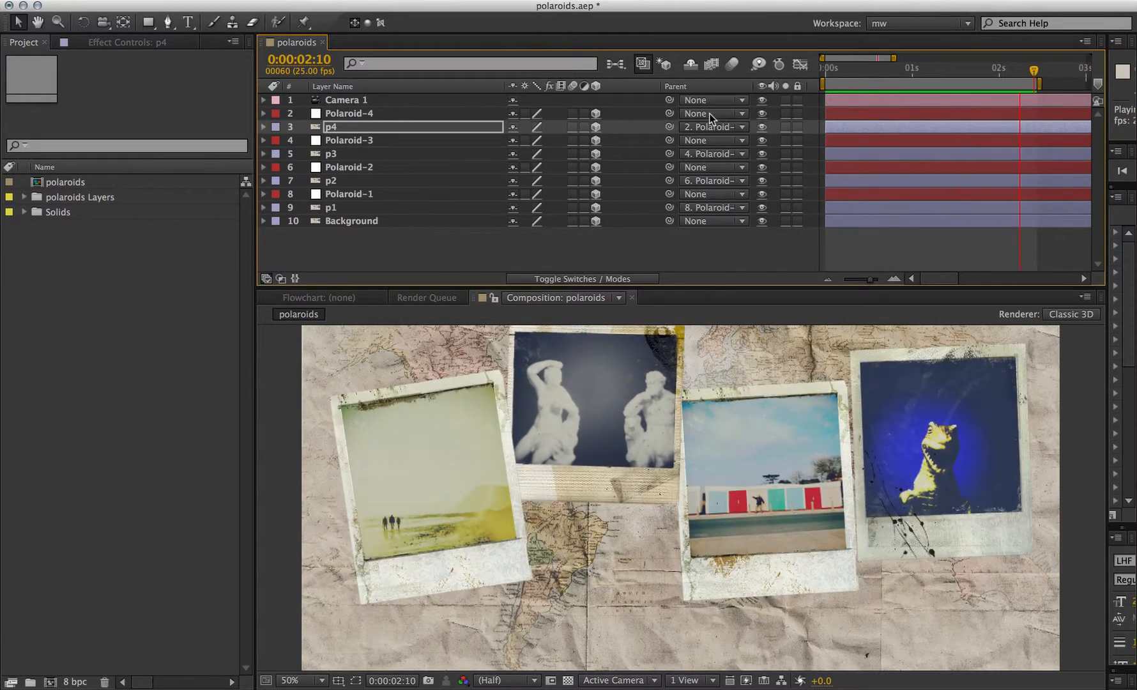
key("space")
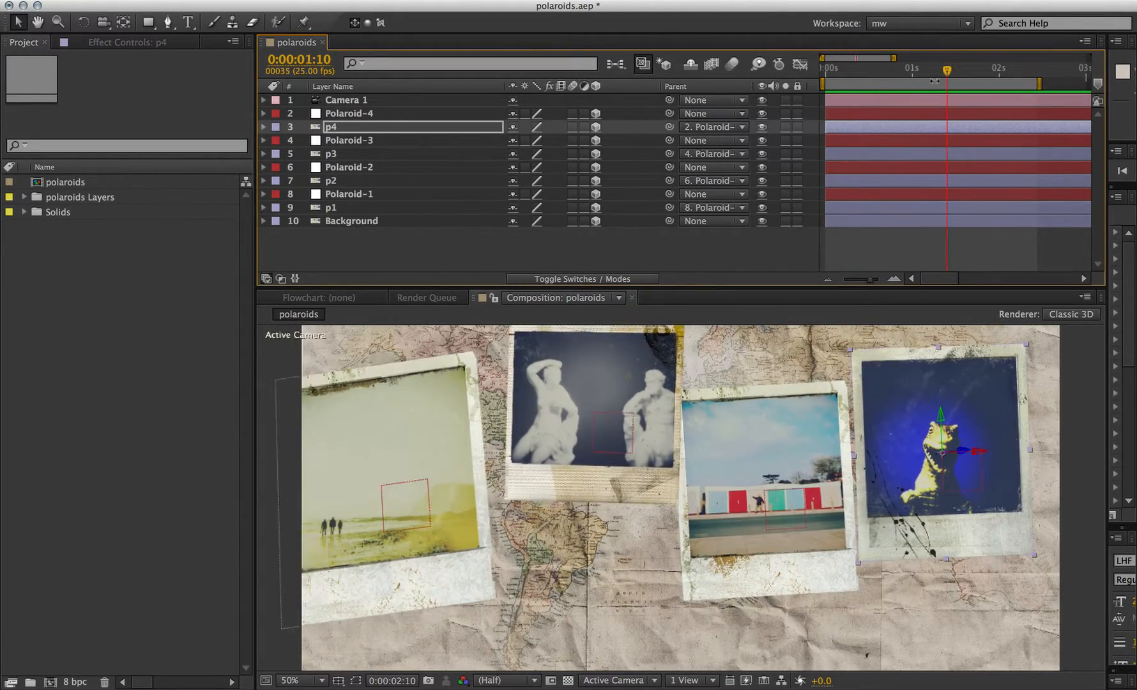
left_click_drag(947, 80, 860, 93)
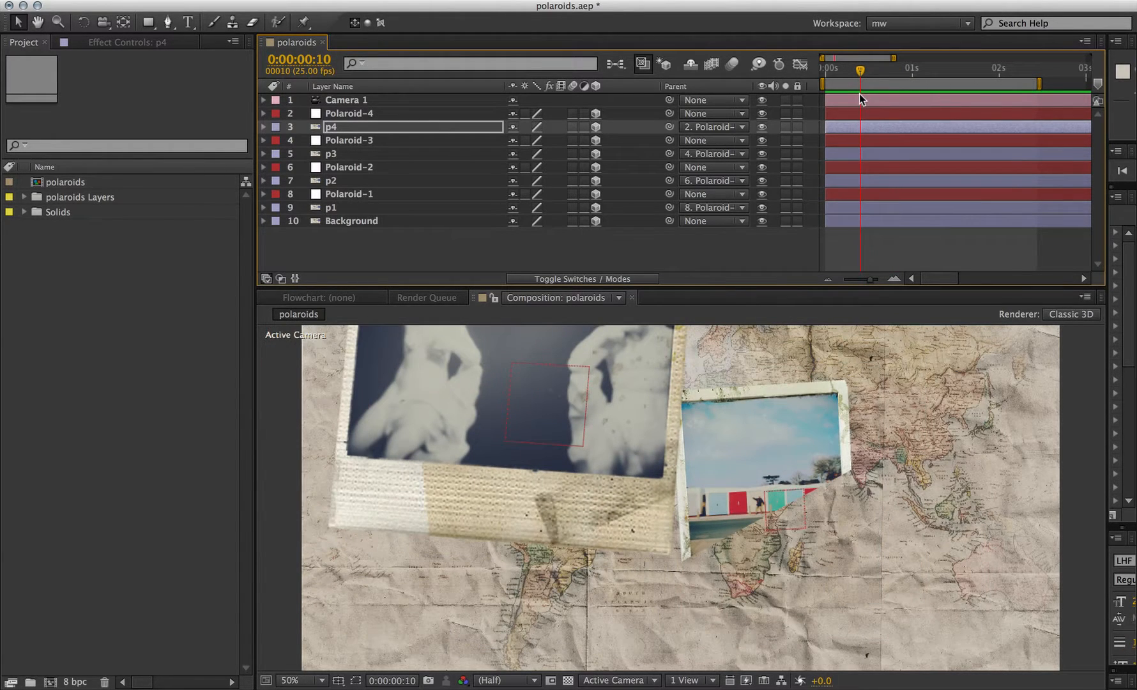
- Set the Background layer's Z position to 20
left_click(336, 218)
key("p")
left_click_drag(575, 237, 587, 236)
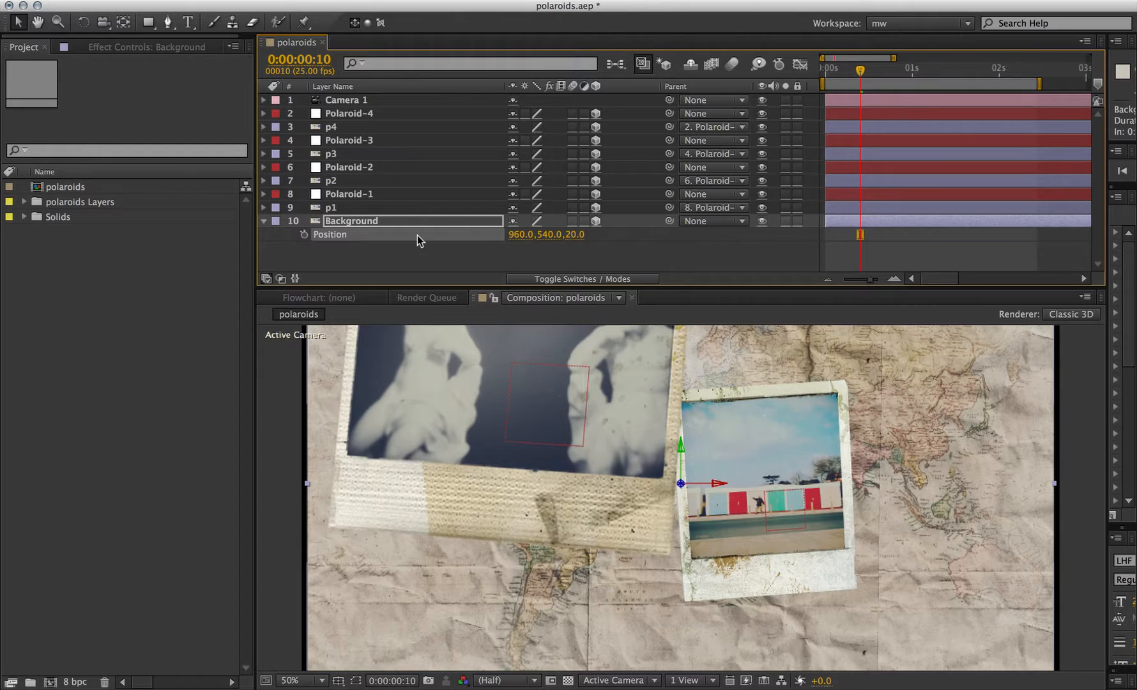
- Scale the Background layer to 103.1% and RAM-preview the composition
key("s")
left_click_drag(530, 234, 560, 234)
key("KP_0")
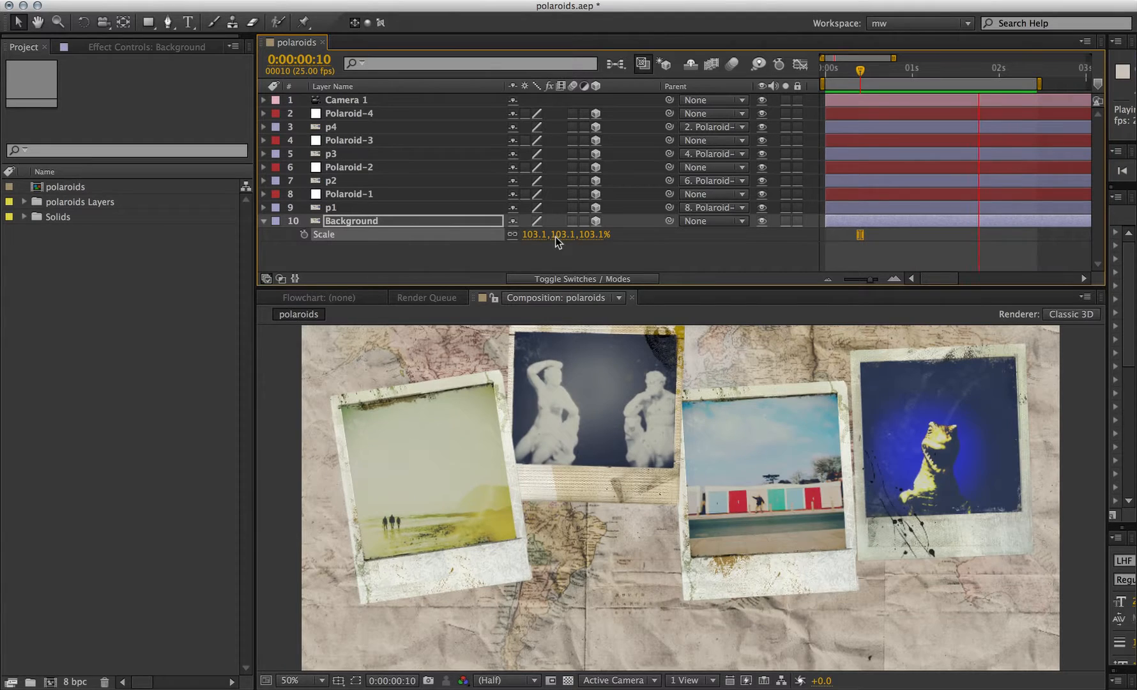
key("space")
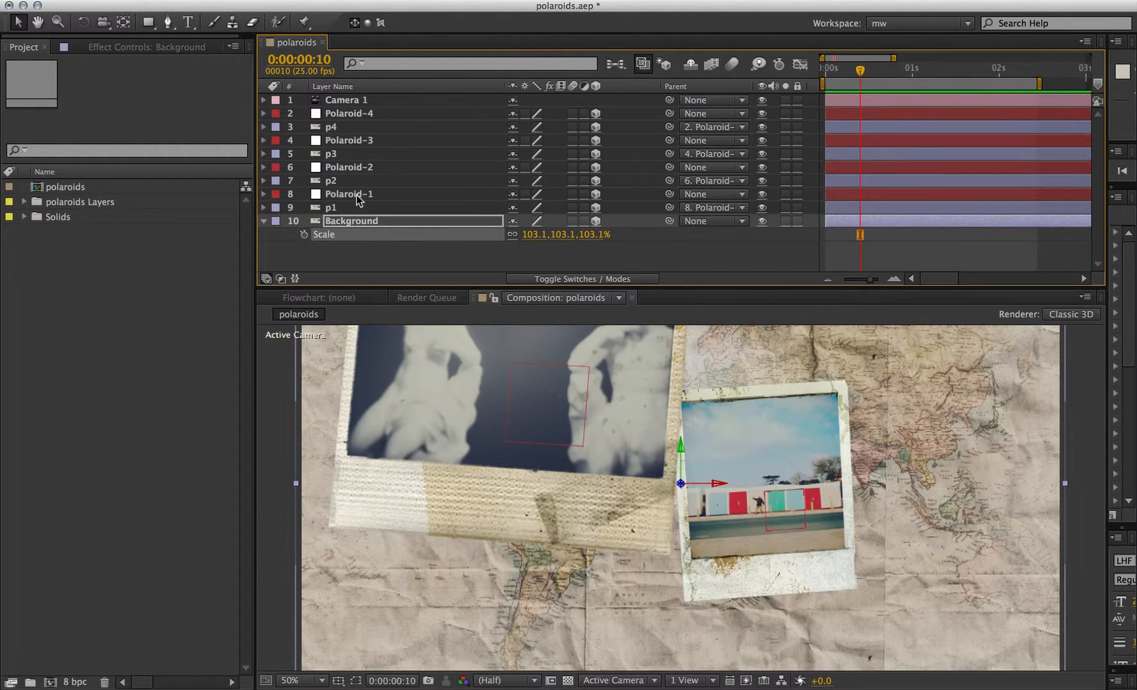
- Move layer p1 up and to the right within the composition
left_click(335, 208)
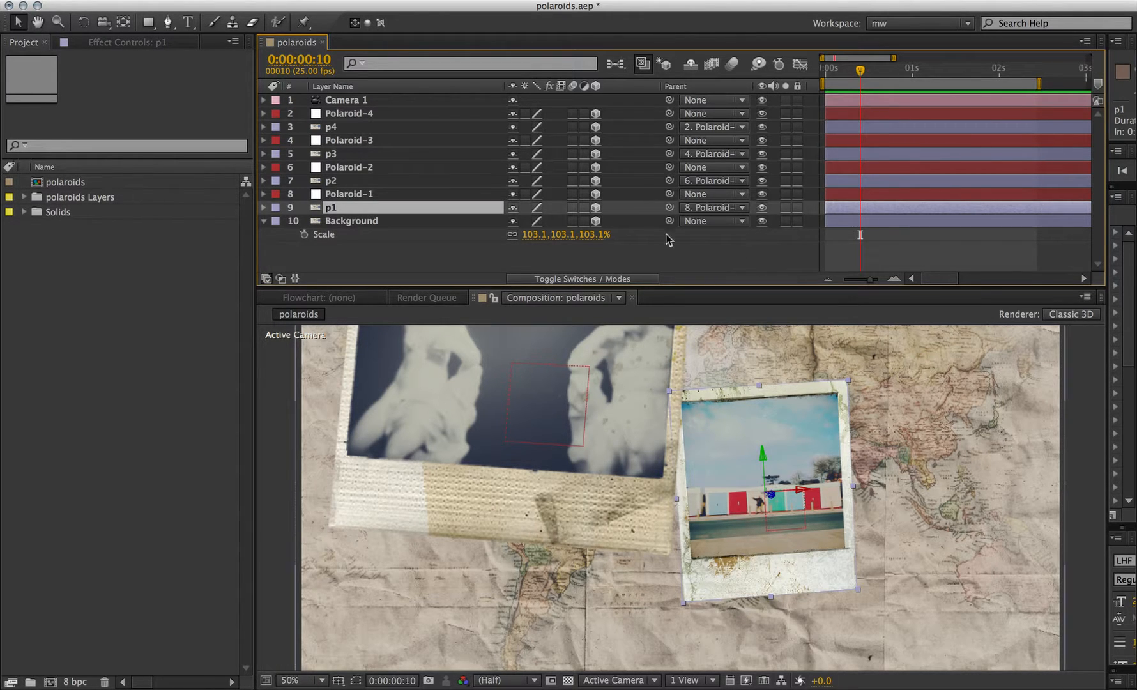
left_click_drag(759, 449, 756, 397)
left_click_drag(793, 440, 826, 435)
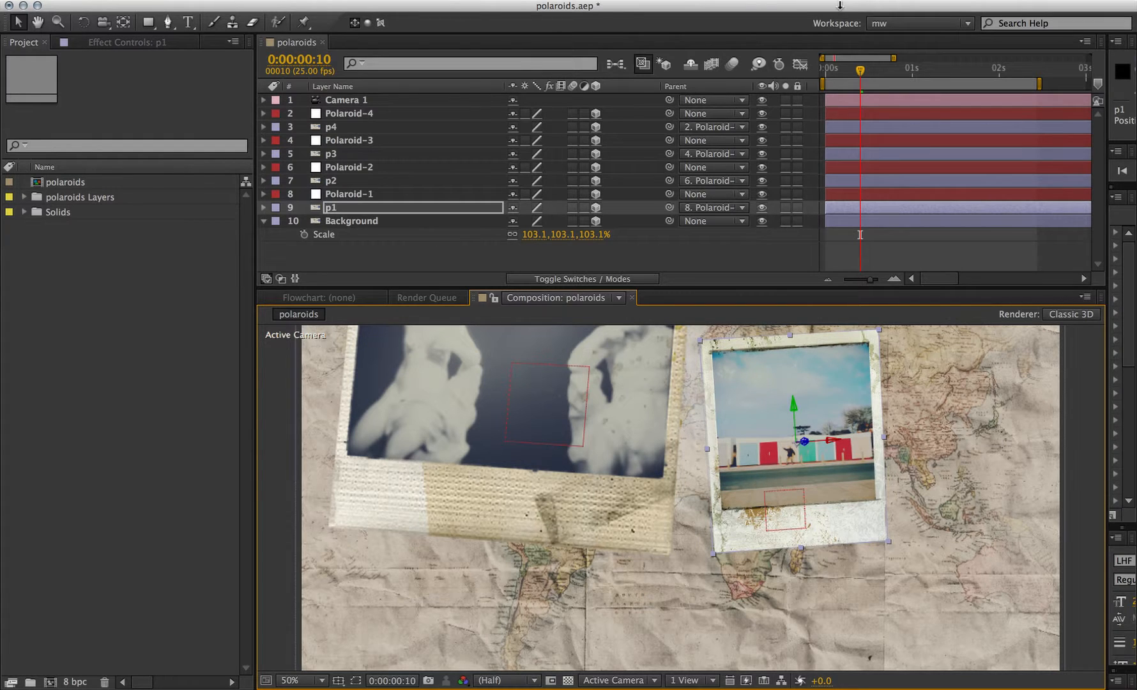
- At about 2:01, move layer p1 lower and slightly to the left in the composition
left_click_drag(863, 69, 1002, 72)
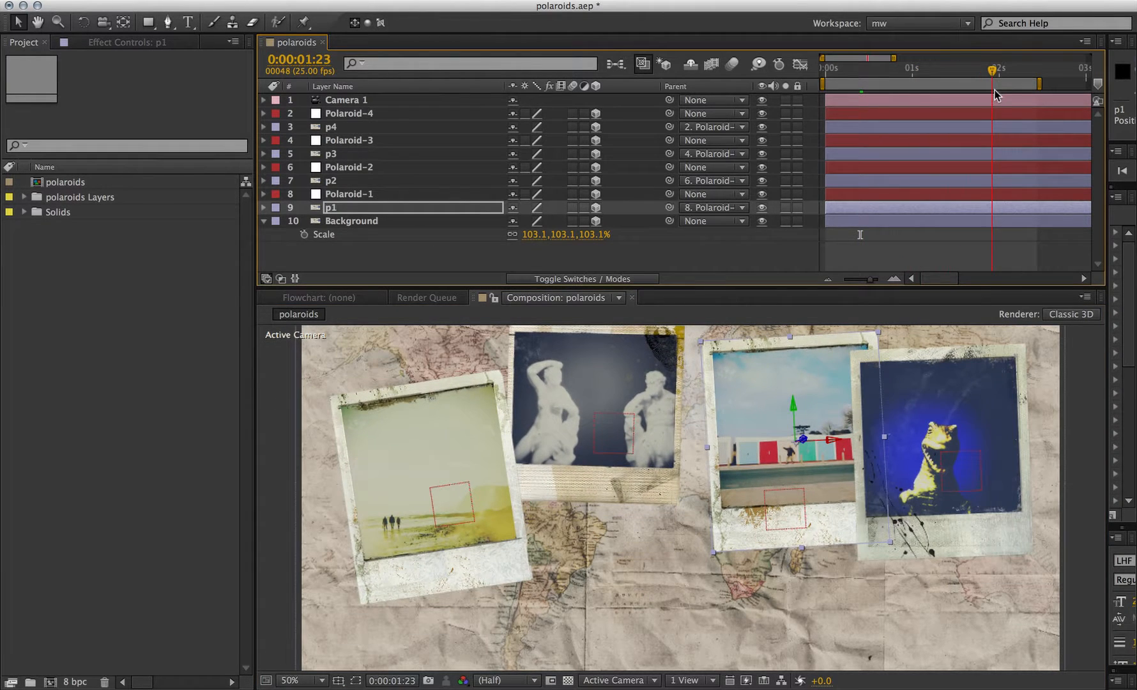
left_click_drag(788, 398, 789, 505)
left_click_drag(826, 542, 774, 543)
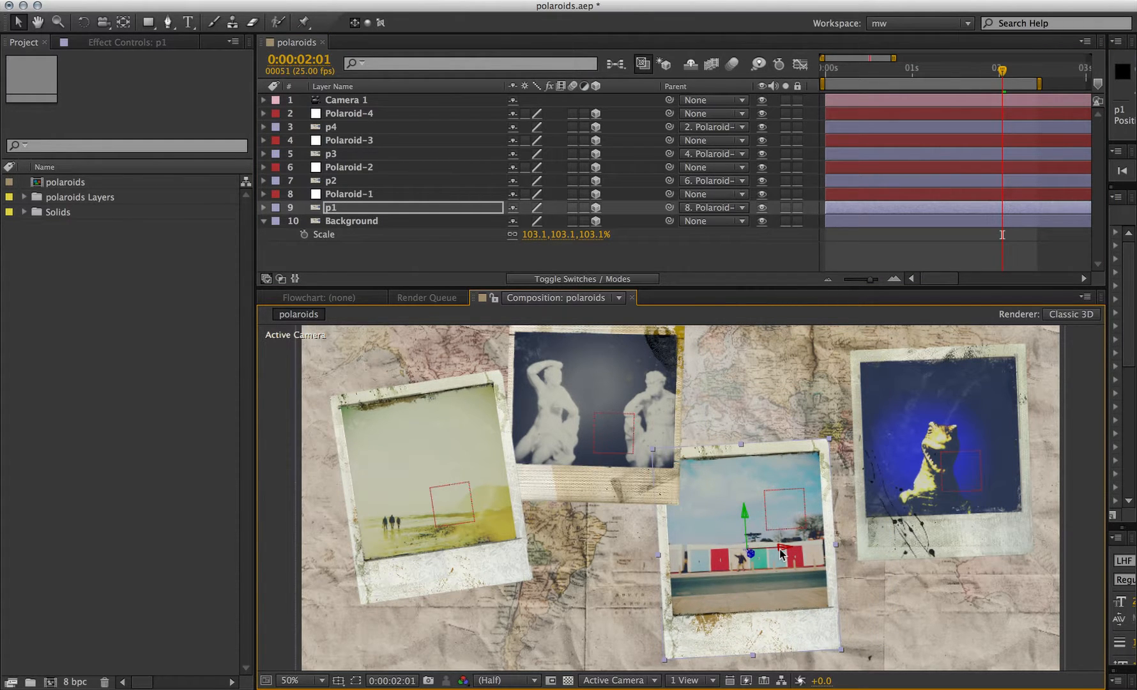
- RAM-preview the composition
key("KP_0")
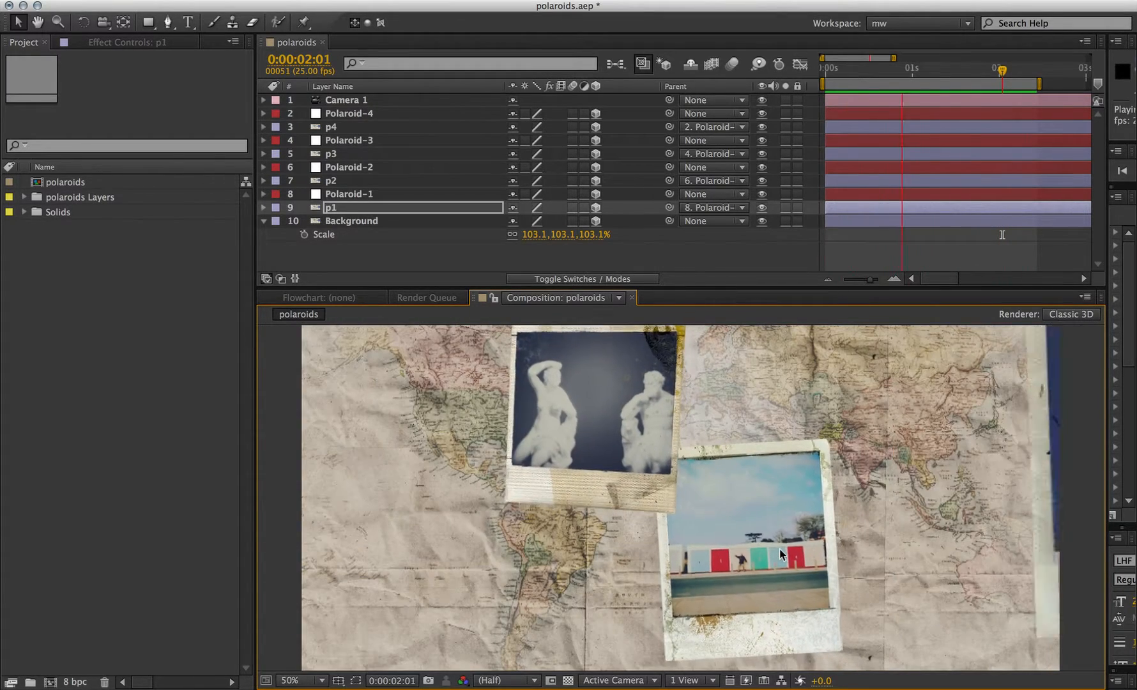
key("space")
key("space")
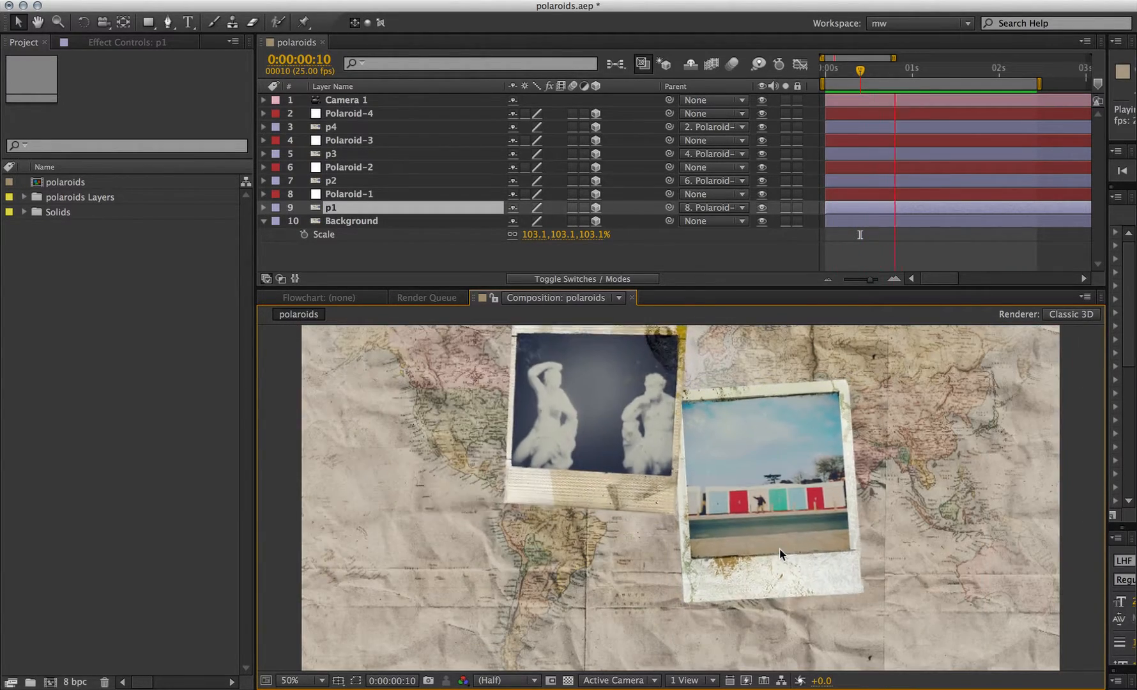
- Add a new spot light layer named Light 1 that casts shadows
key("ctrl+alt+shift+l")
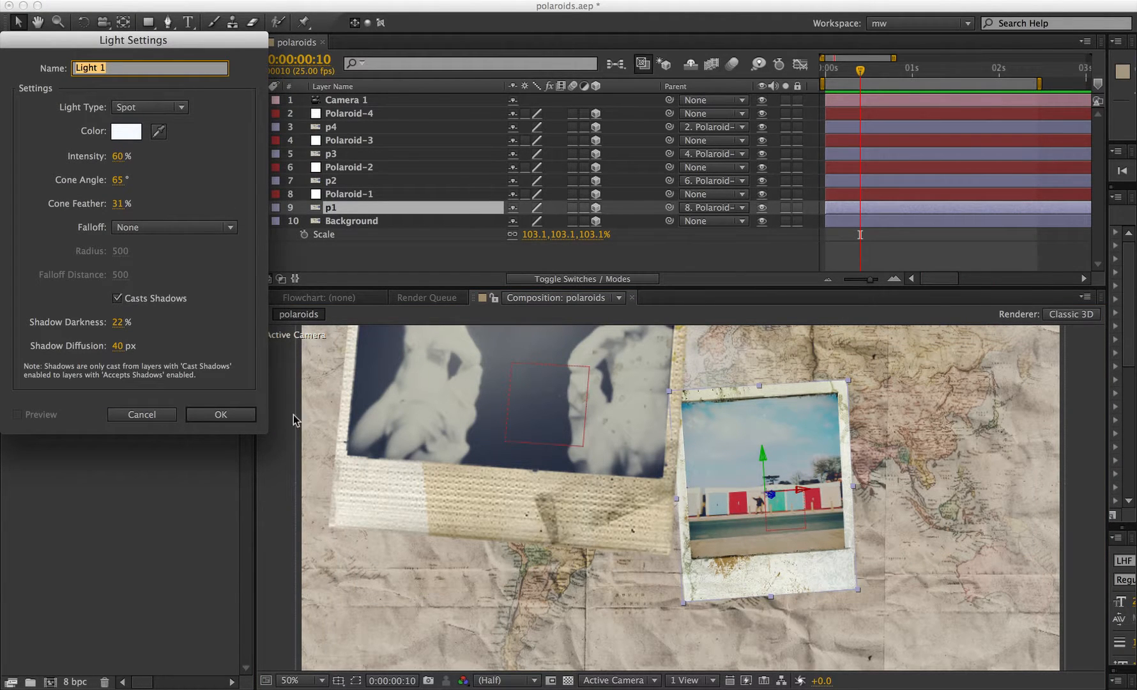
left_click(234, 414)
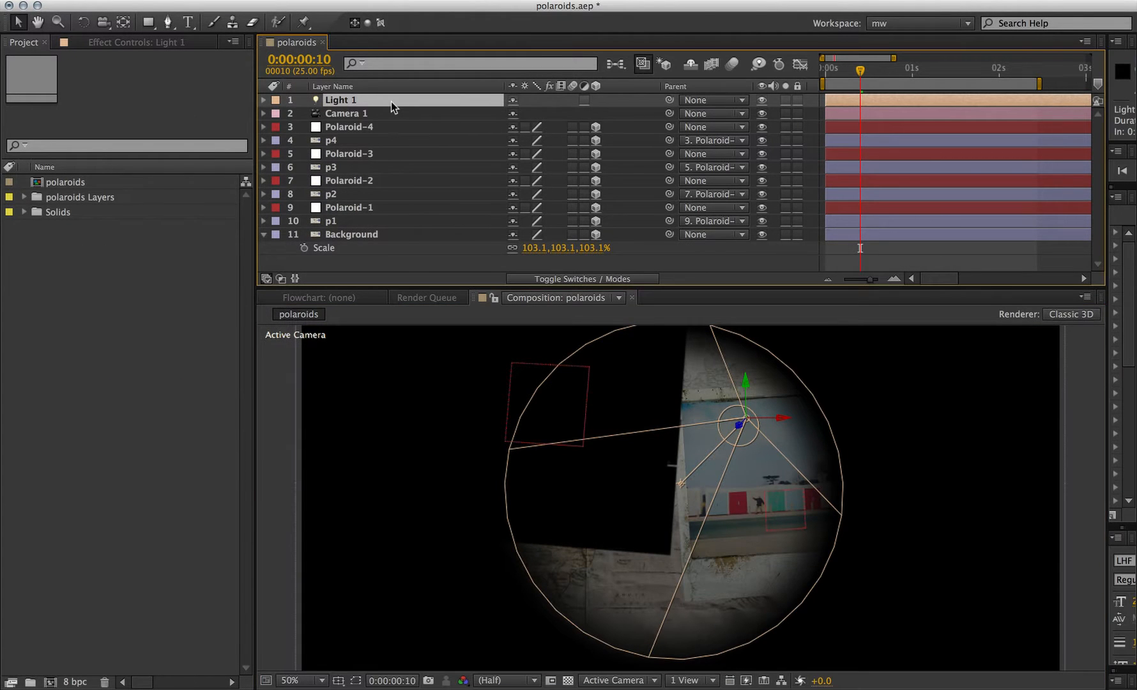
- Set Light 1's position to 1040, 460, -2175.7
key("p")
left_click_drag(579, 113, 7, 123)
left_click_drag(591, 113, 1, 110)
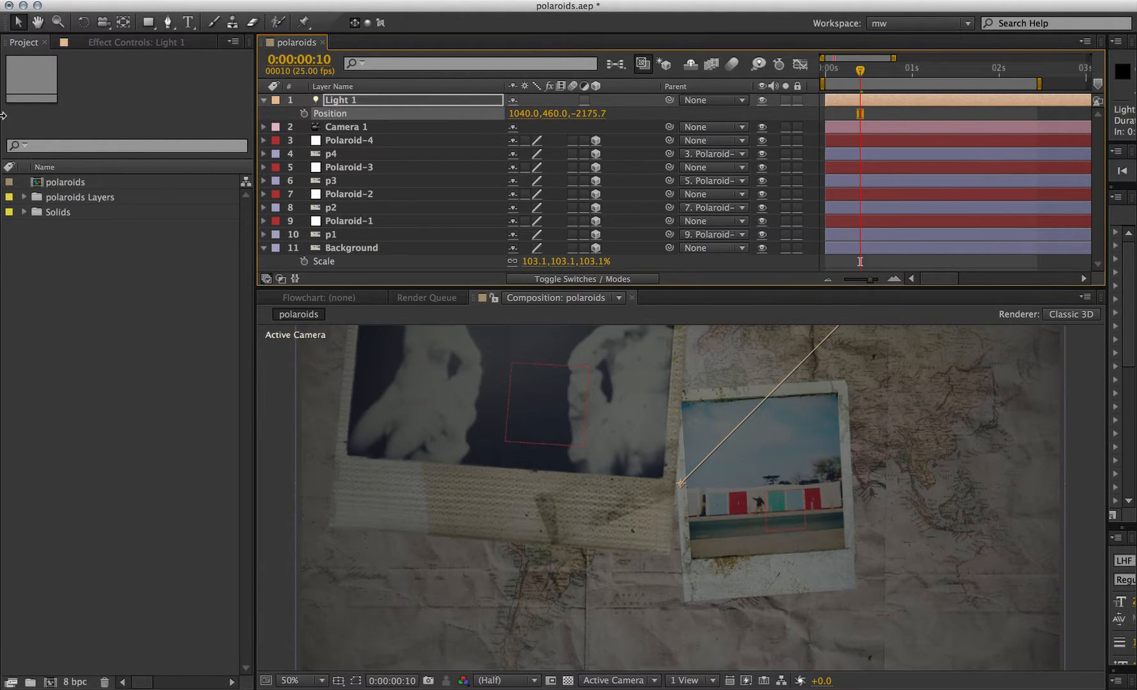
- Set Light 1's intensity to 100% and collapse the layer
key("a")
key("a")
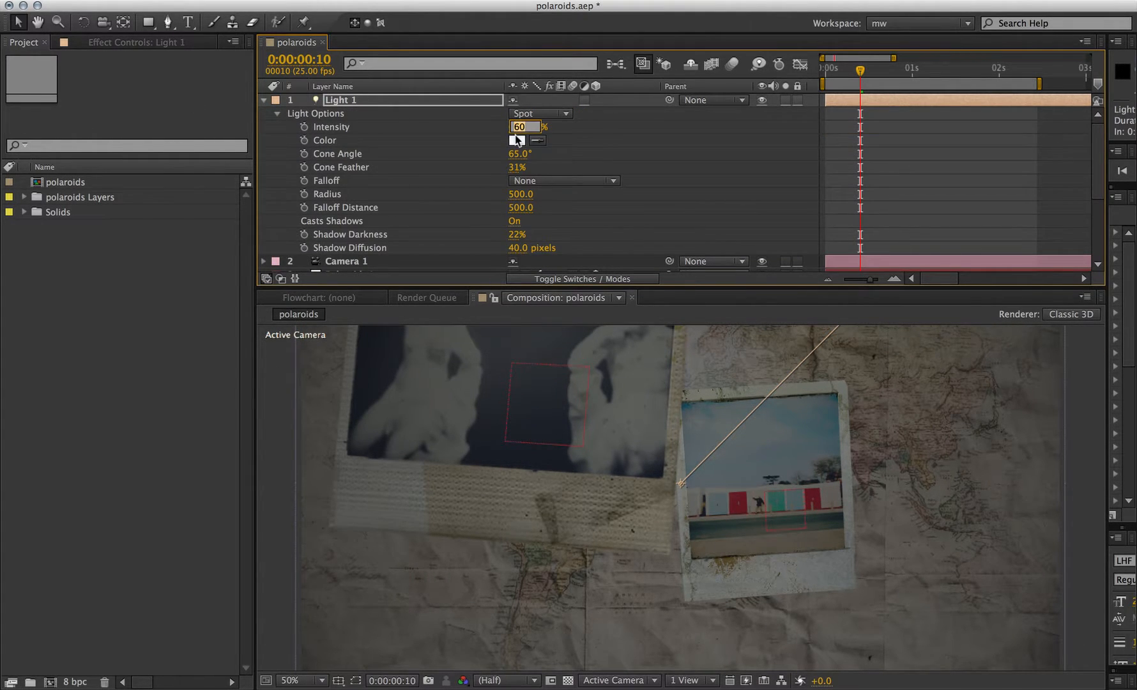
key("Return")
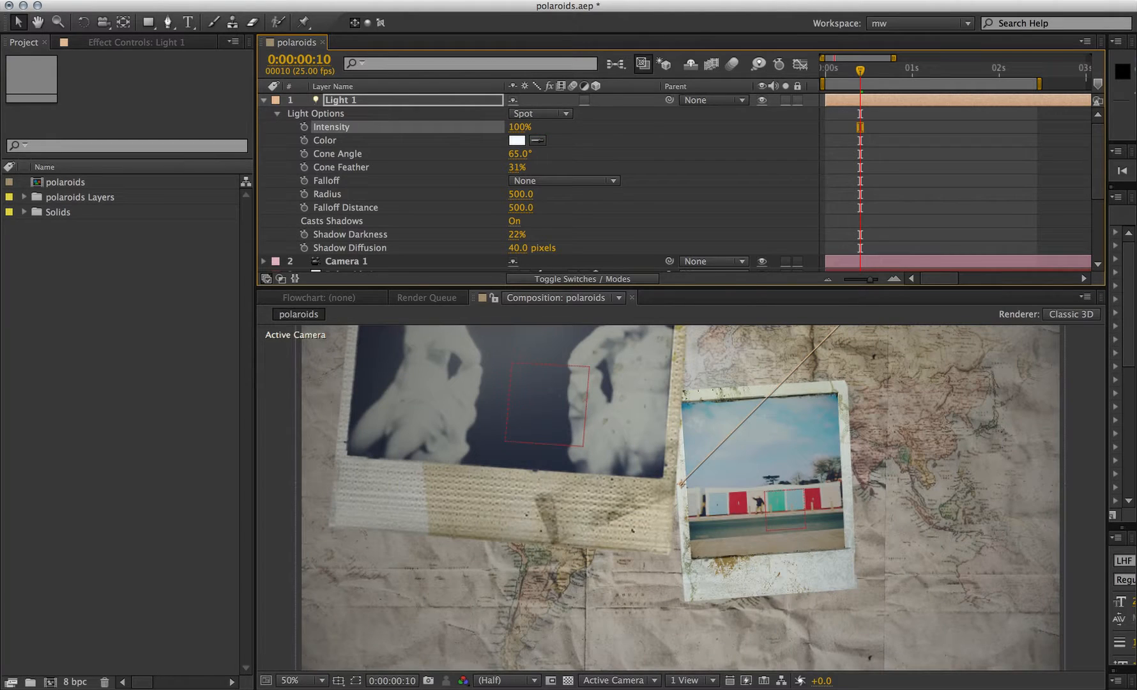
left_click(264, 100)
- Turn on Casts Shadows in the material options of layers p4, p3, p2 and p1
left_click(342, 140)
left_click(339, 167, "super")
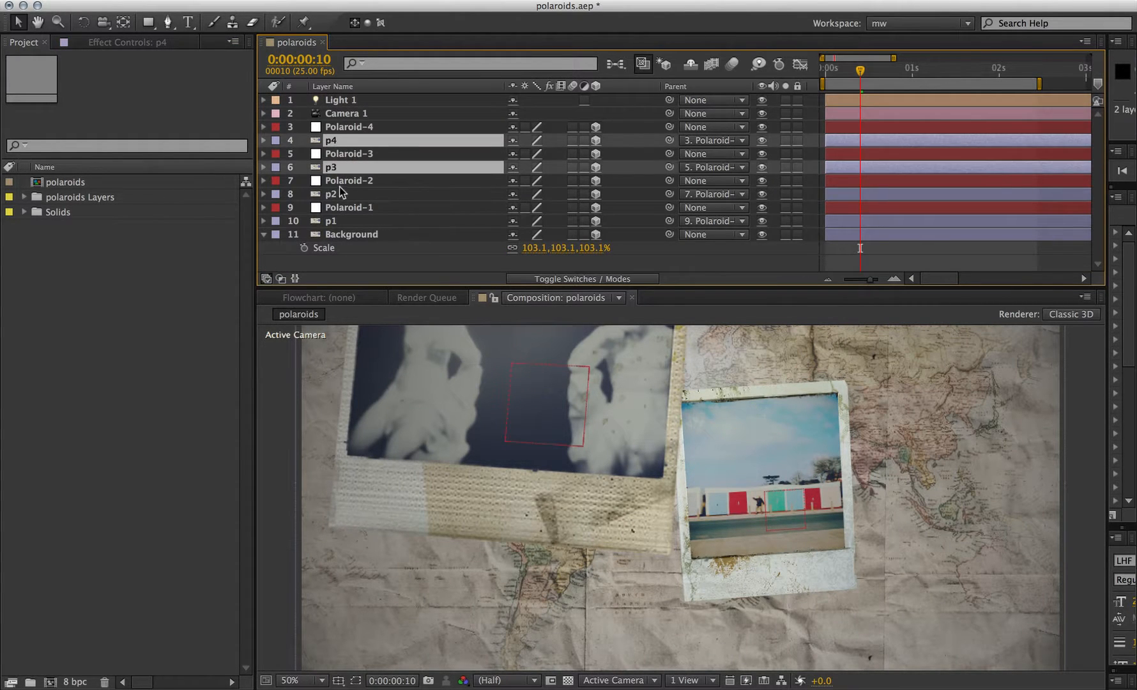
left_click(339, 193, "super")
left_click(338, 221, "super")
key("a")
key("a")
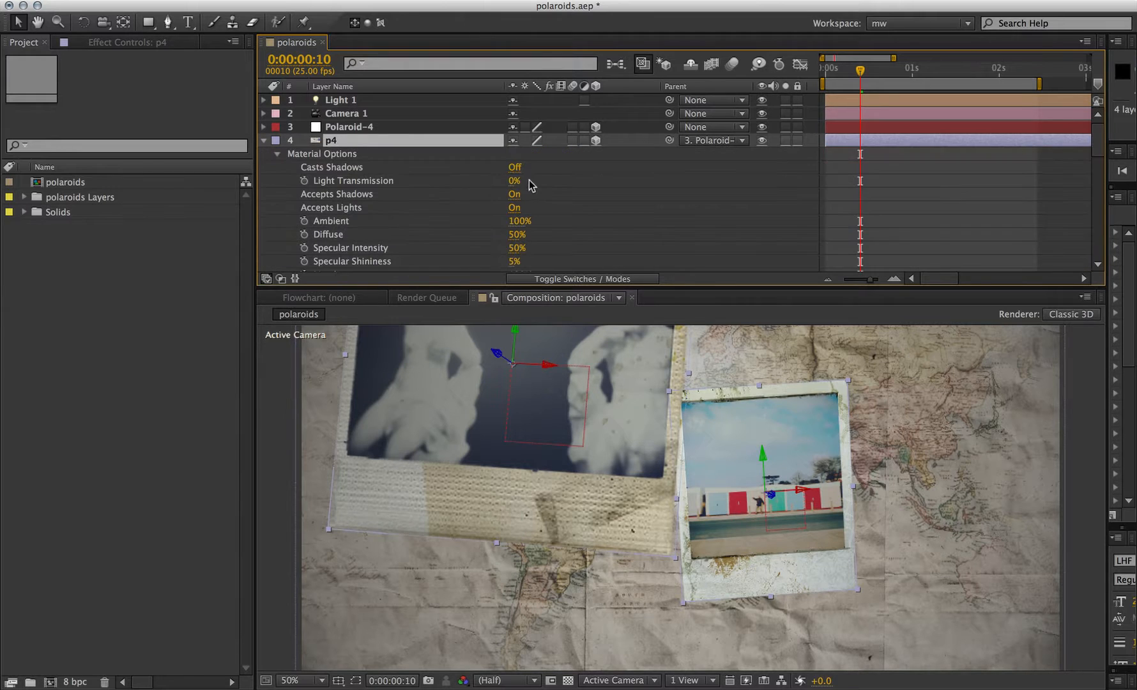
left_click(515, 166)
key("F2")
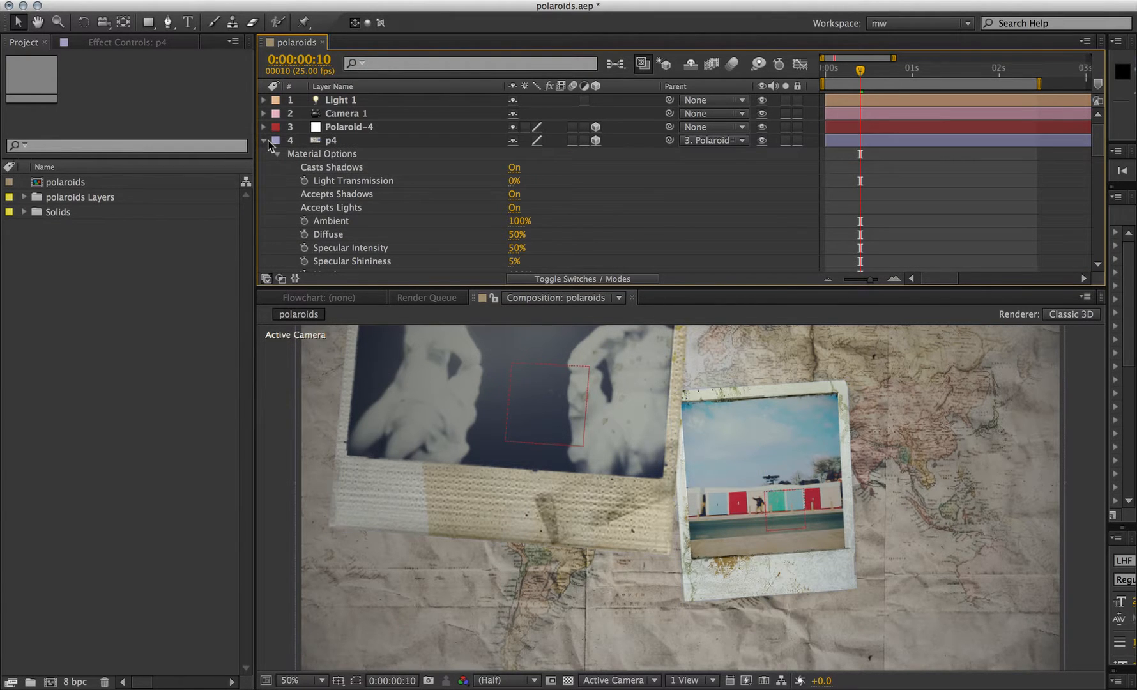
- At about 1:02, set Light 1's X position to 966
left_click_drag(879, 67, 919, 74)
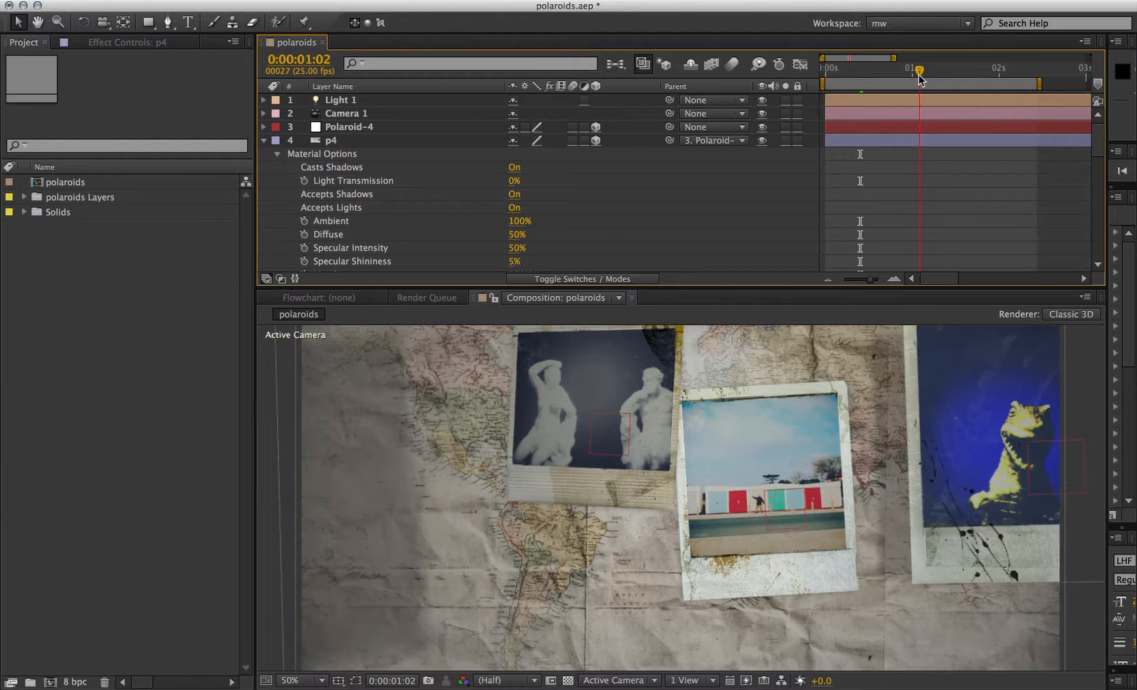
left_click(362, 105)
key("p")
left_click(421, 116)
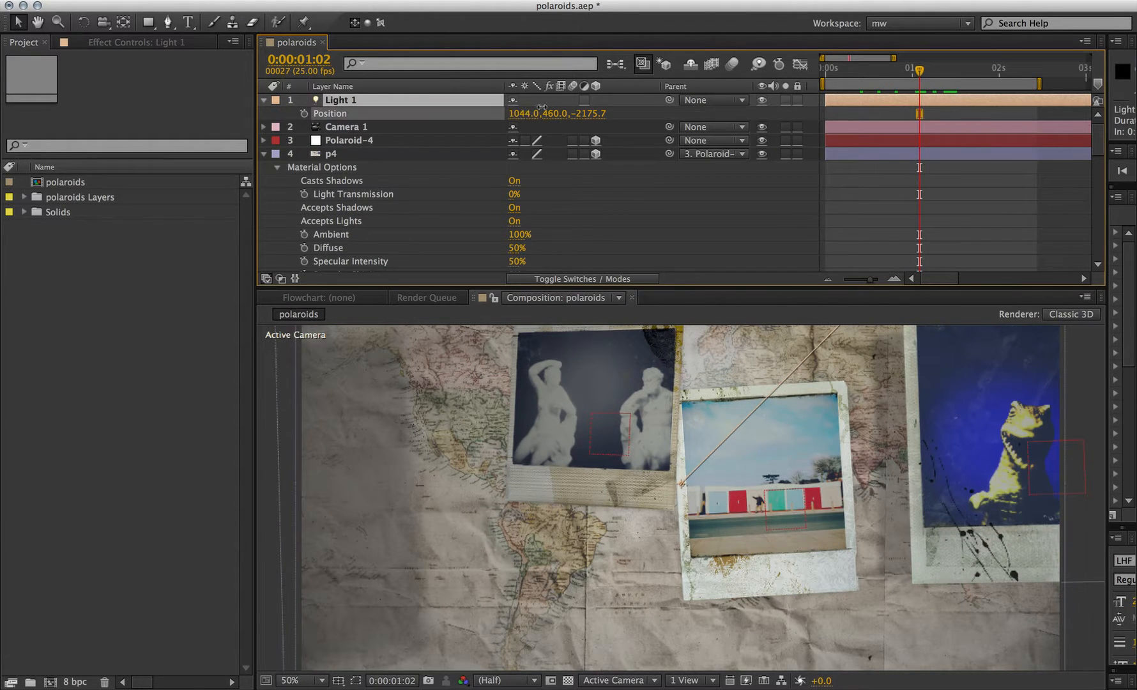
left_click_drag(421, 119, 443, 121)
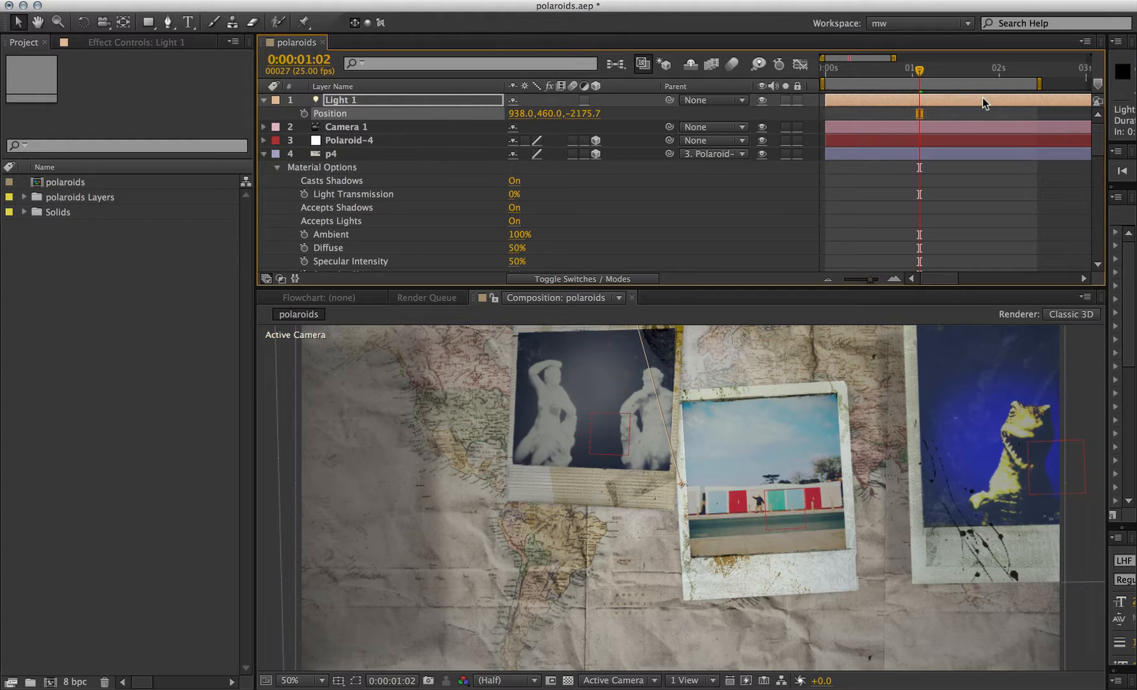
left_click_drag(515, 113, 532, 114)
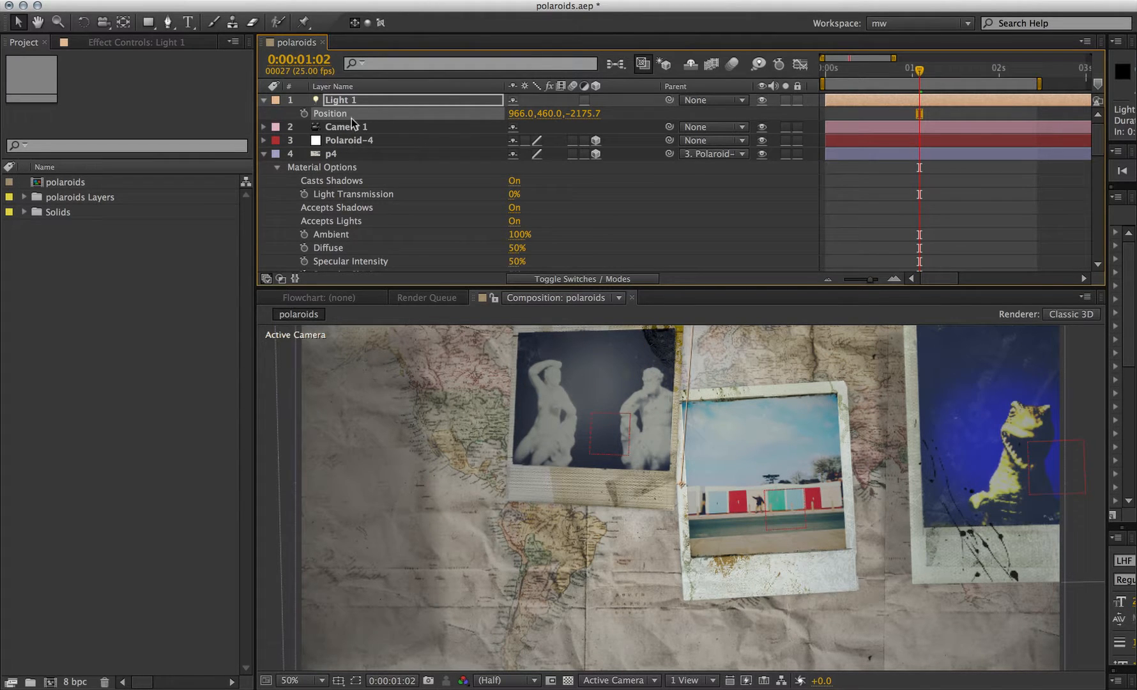
- Set Light 1's shadow darkness to 38% and shadow diffusion to 11 pixels, then RAM-preview
key("a")
key("a")
left_click(505, 246)
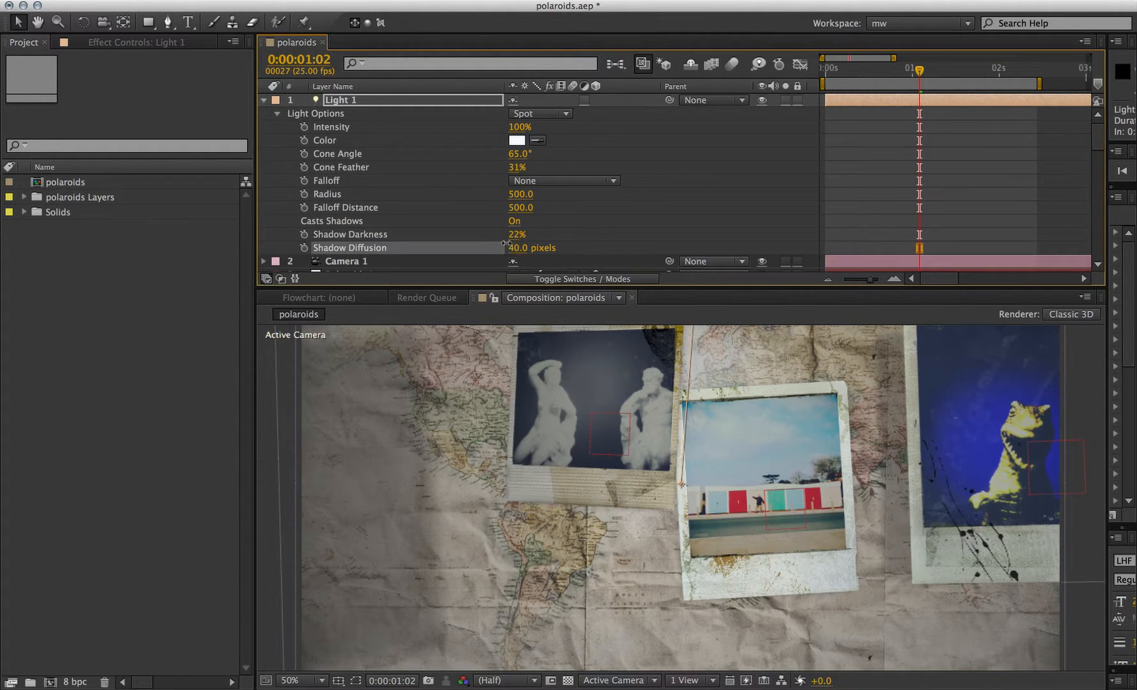
mouse_move(507, 236)
left_mouse_down()
mouse_move(544, 232)
mouse_move(521, 229)
left_mouse_up()
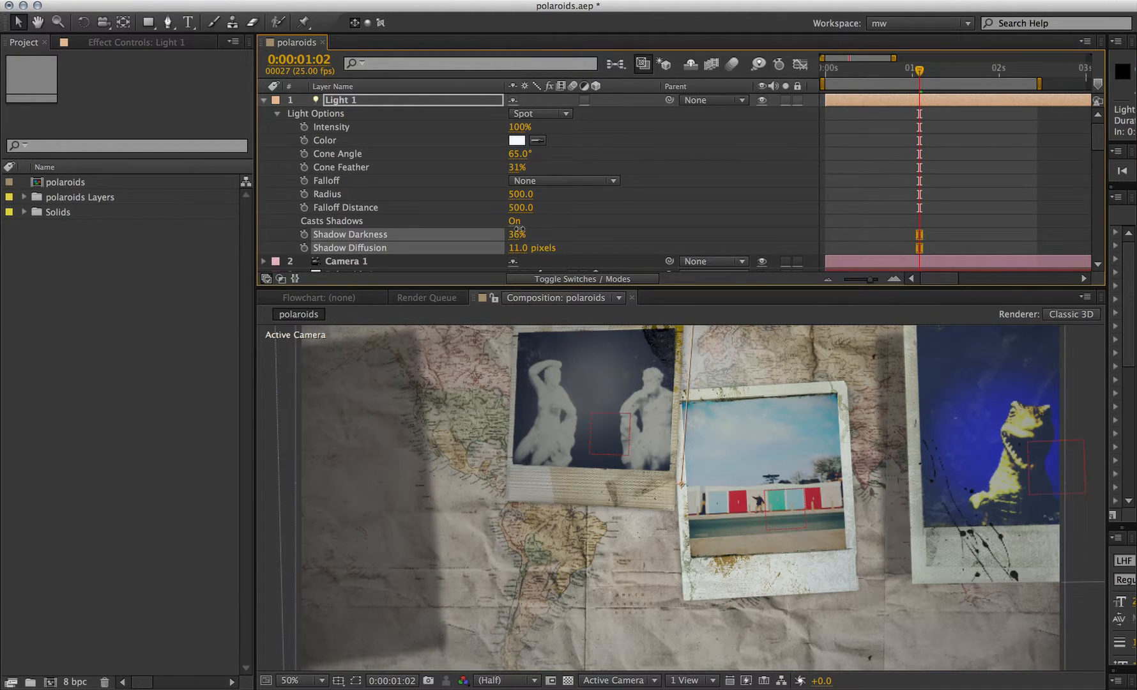
left_click(519, 231)
key("KP_0")
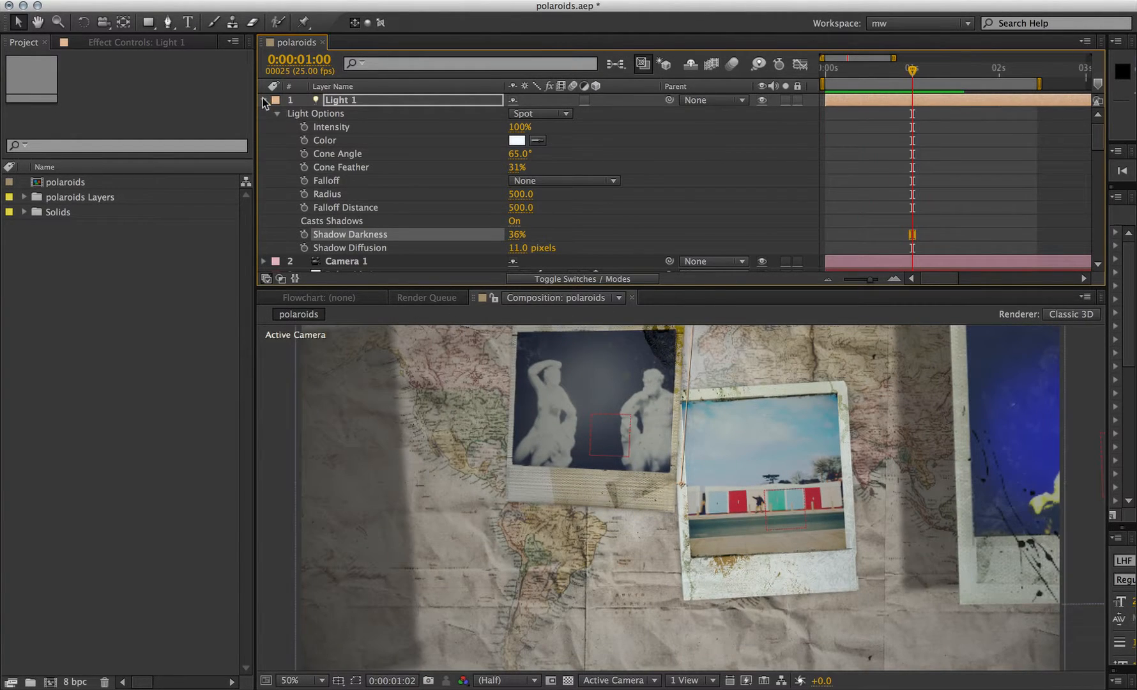
- At frame 0, orbit Camera 1 to a tilted view, keying its position at 775.7, 806.7, -1501.4
left_click(263, 101)
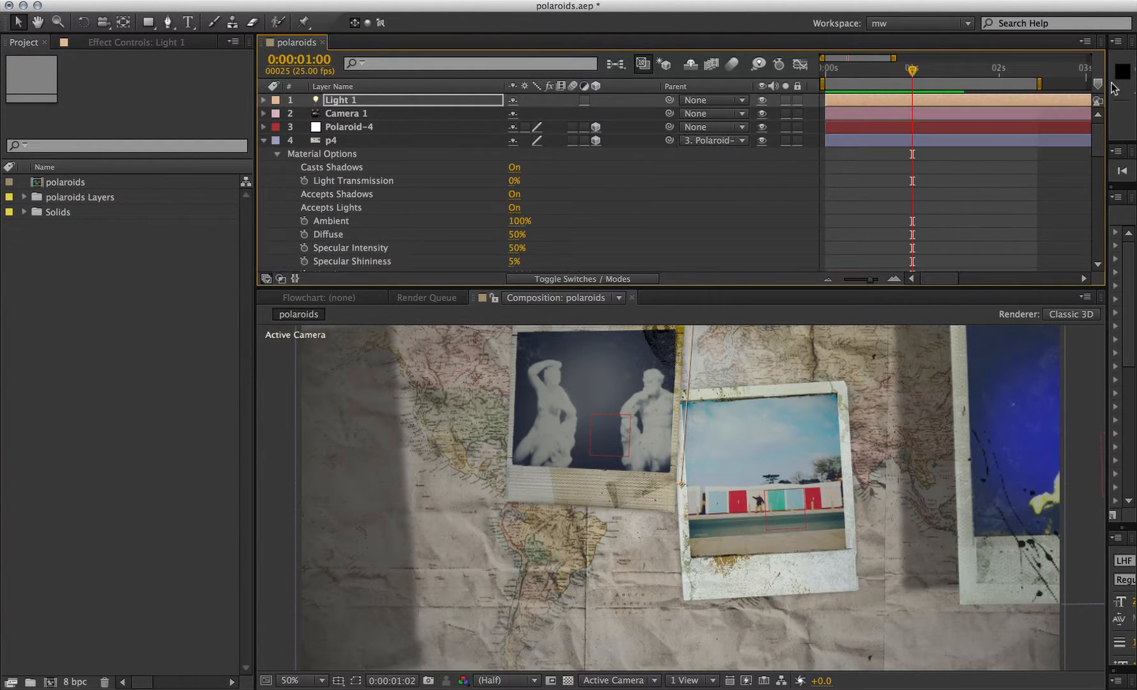
left_click(370, 114)
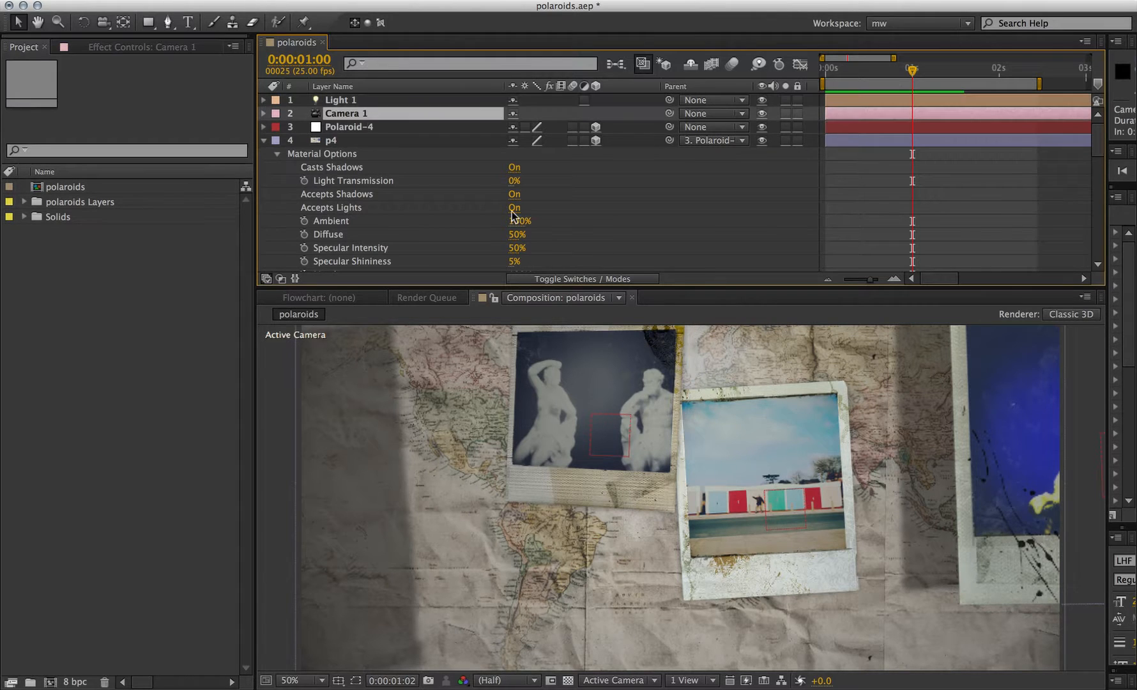
key("p")
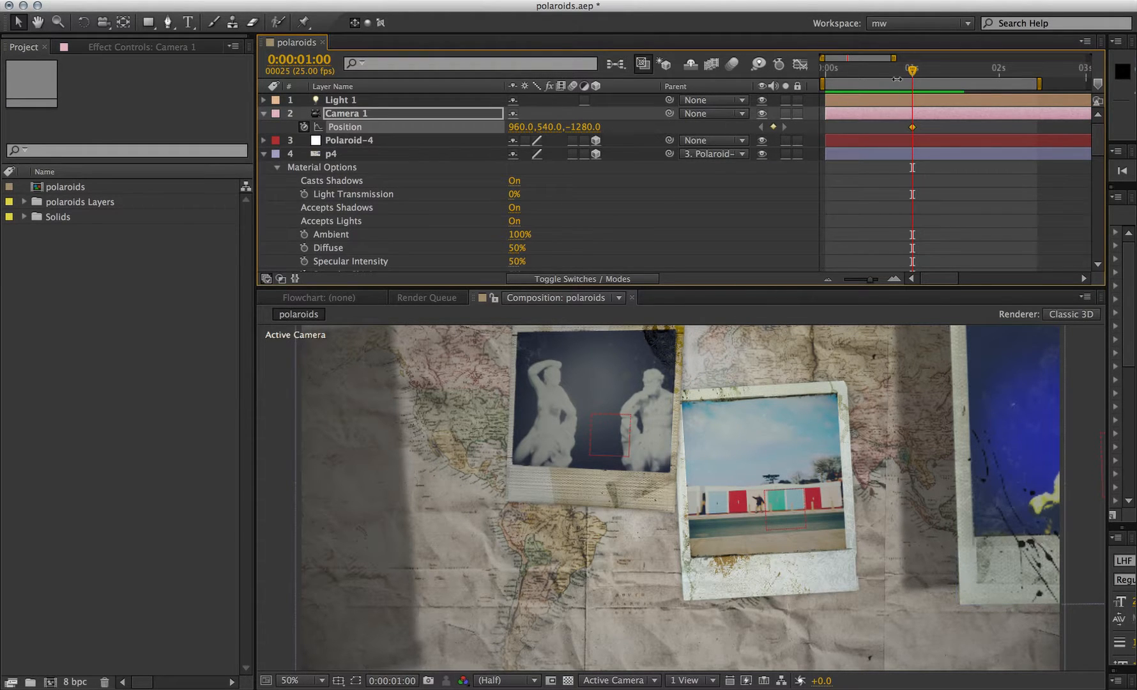
key("Home")
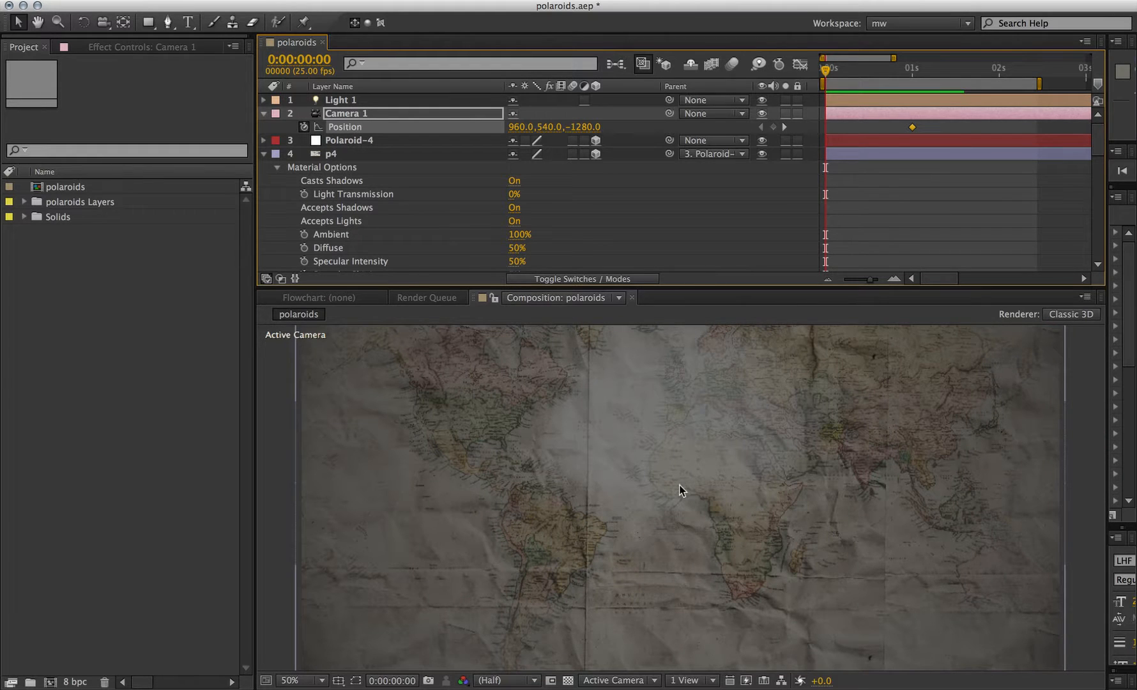
key("c")
mouse_move(717, 485)
left_mouse_down()
mouse_move(726, 471)
mouse_move(726, 485)
left_mouse_up()
right_click_drag(726, 485, 721, 511)
left_click_drag(722, 509, 728, 506)
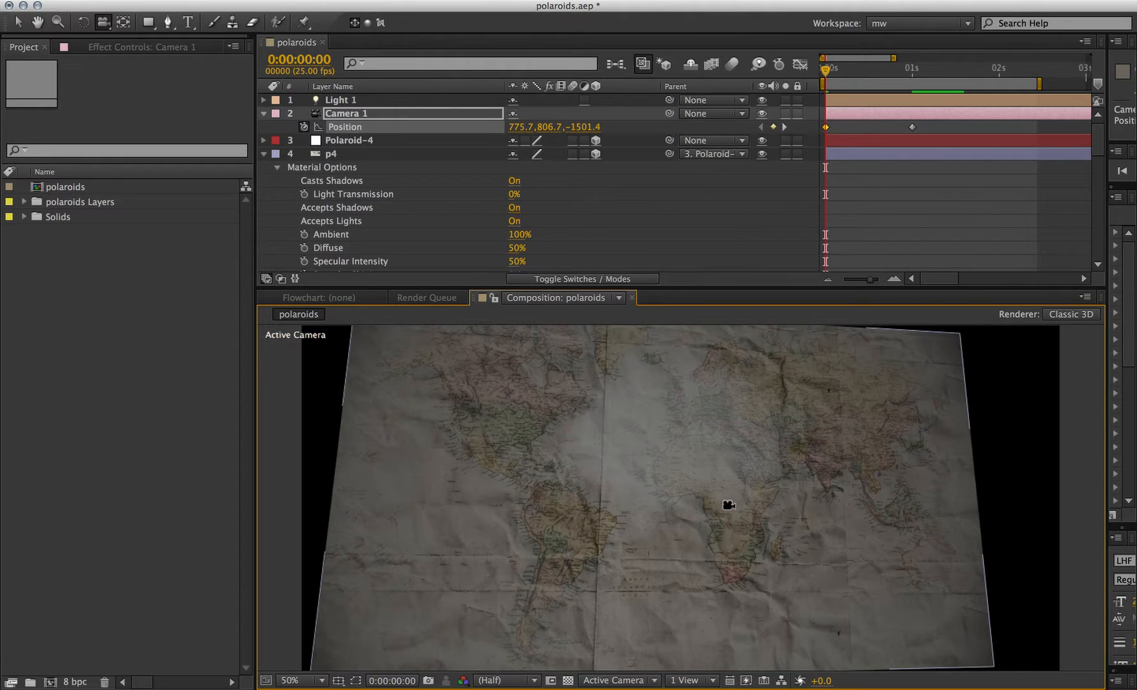
- RAM-preview the camera move and return to the start
key("KP_0")
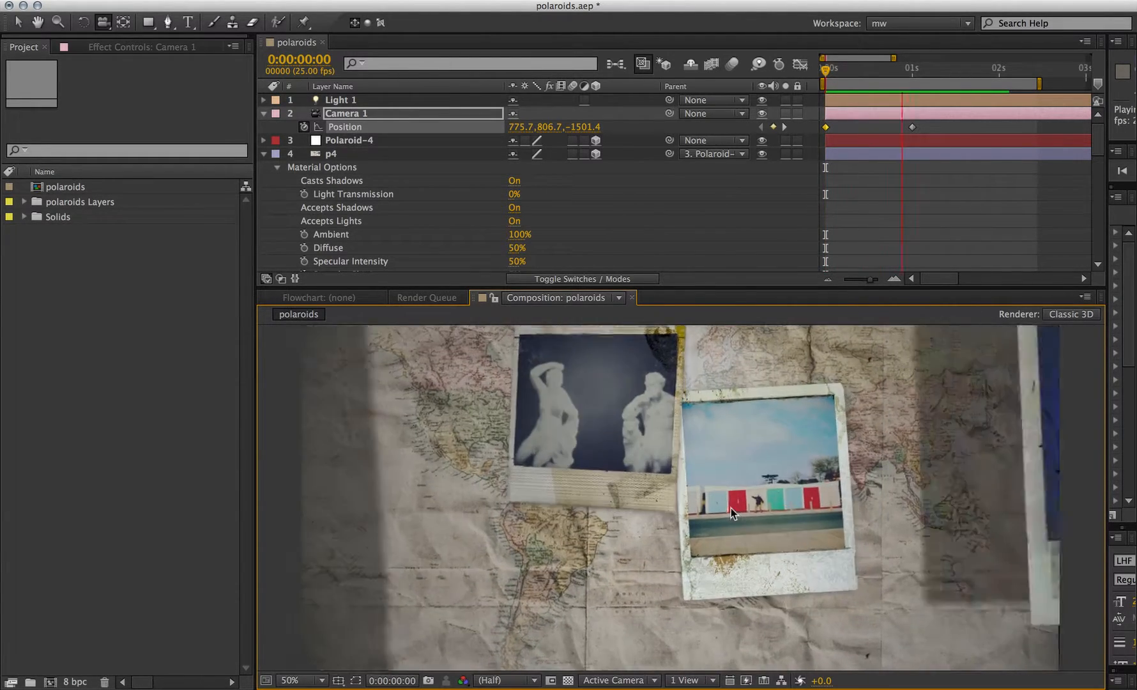
key("space")
left_click_drag(869, 80, 819, 80)
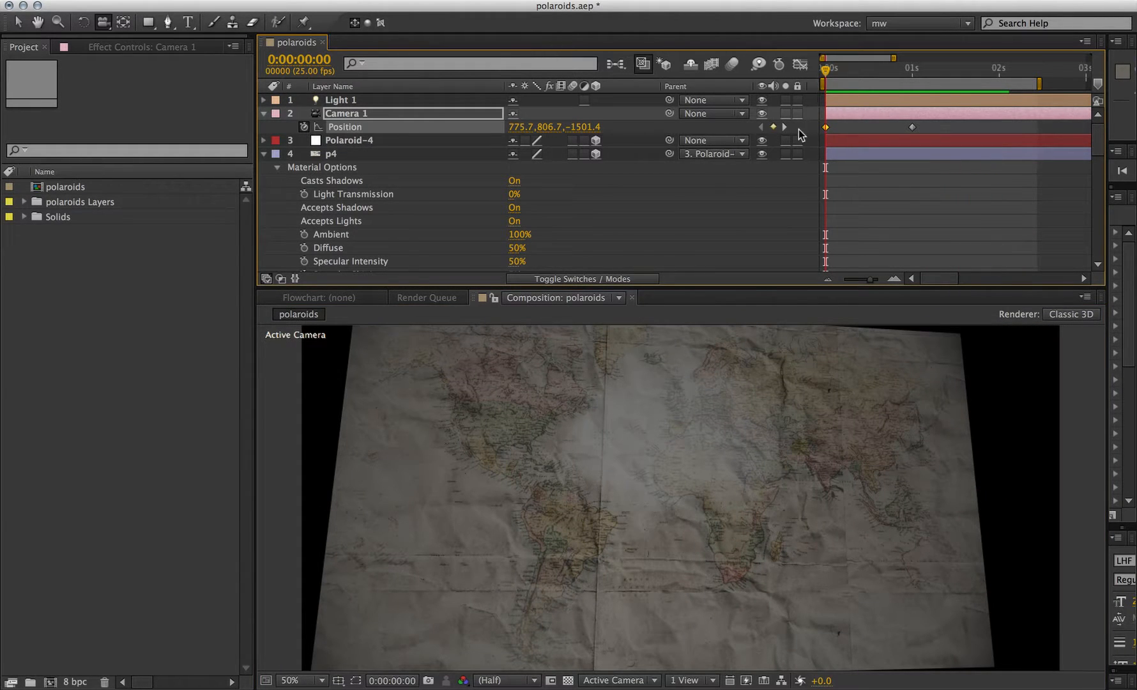
- Set Light 1's Y position to 104
left_click(399, 101)
key("p")
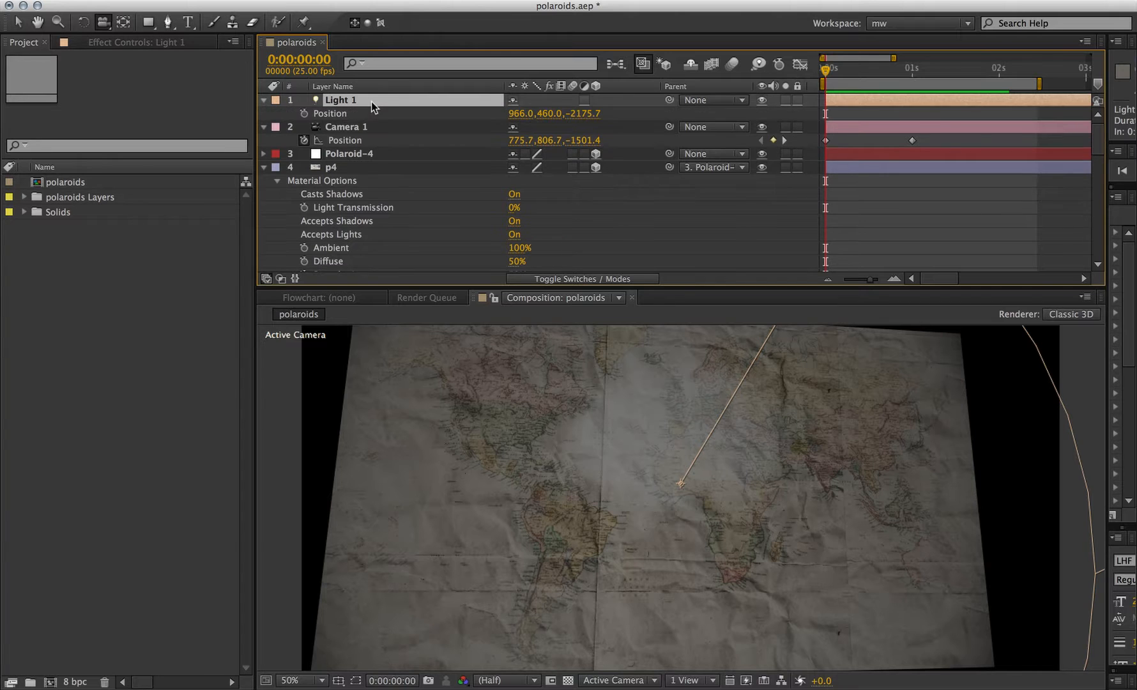
left_click_drag(548, 113, 265, 100)
- Apply Easy Ease In to Camera 1's second position keyframe
right_click(913, 140)
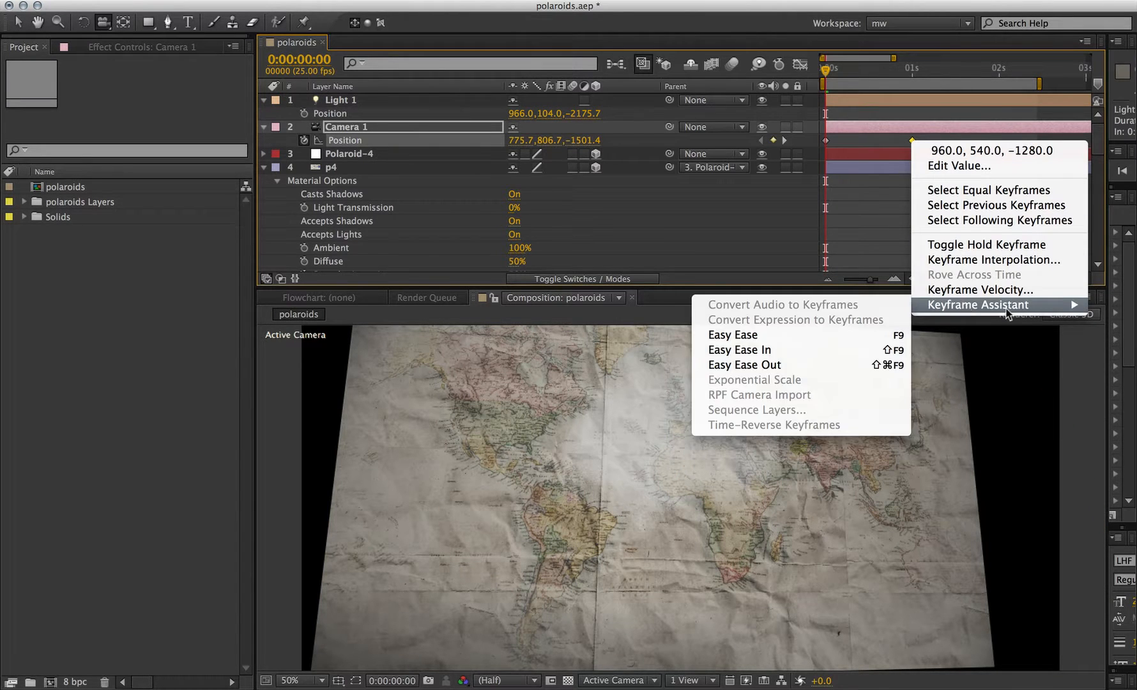
mouse_move(946, 305)
left_click(895, 349)
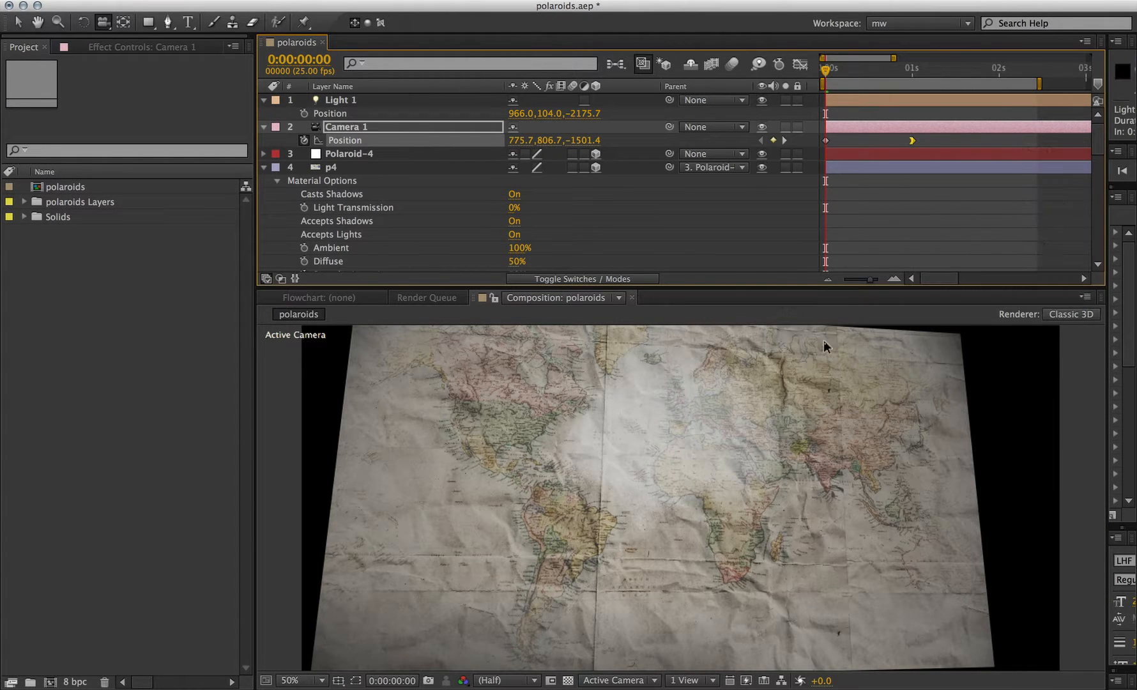
- Preview the eased camera move and scrub to 0:21
key("space")
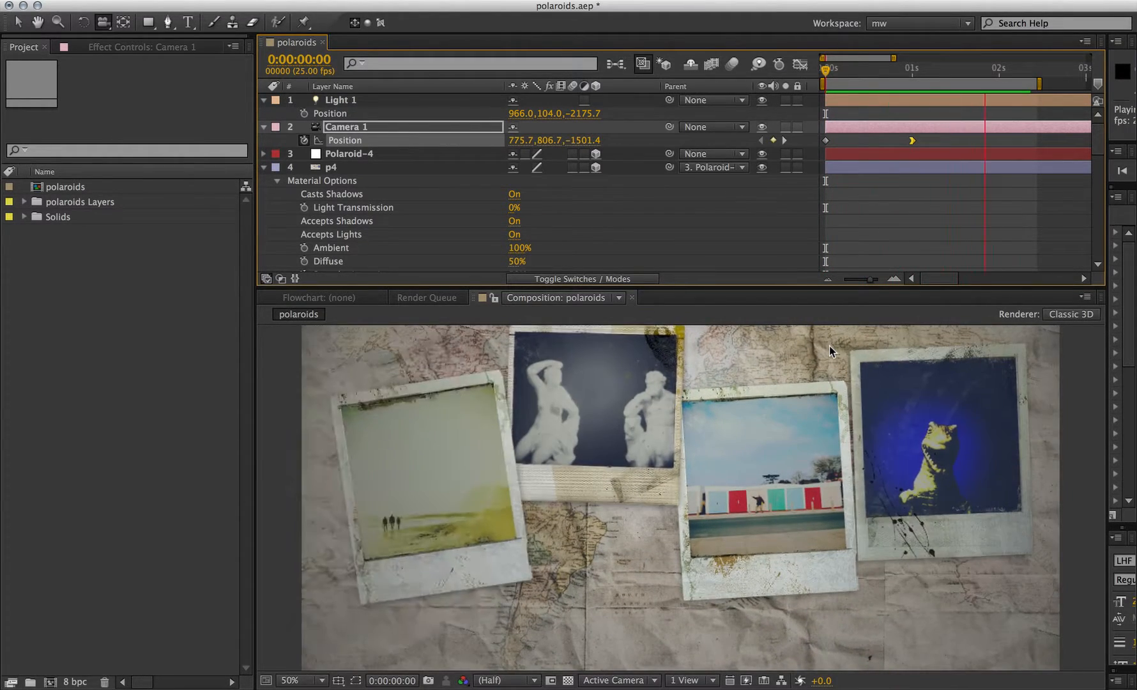
key("space")
left_click_drag(864, 73, 897, 71)
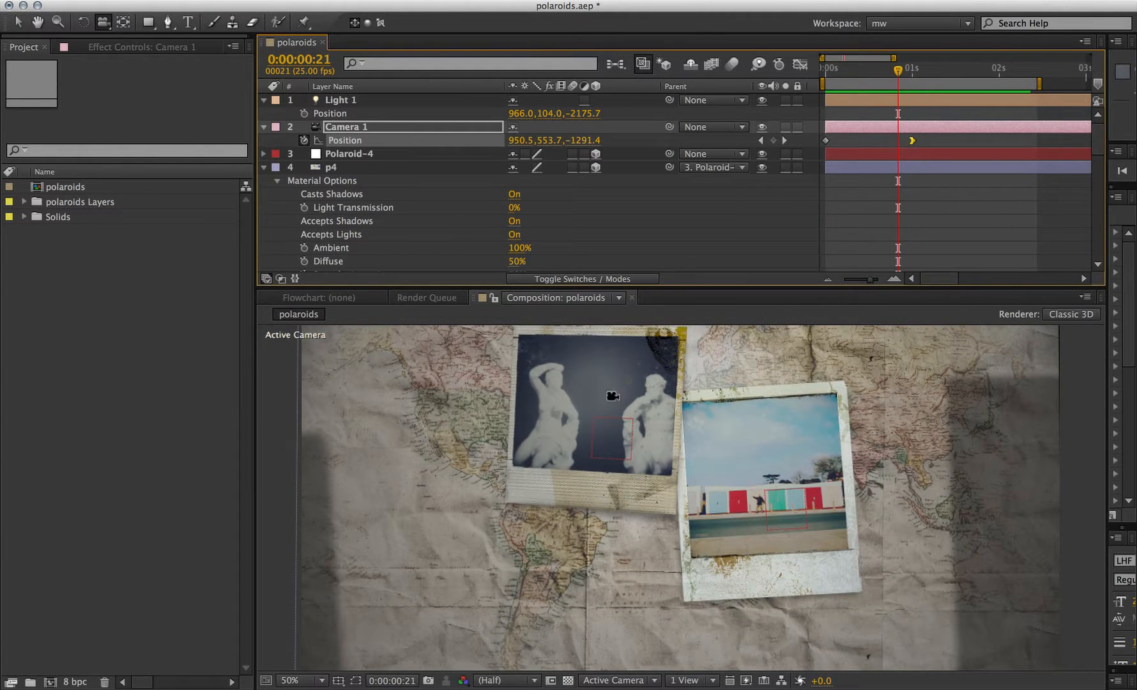
- Switch to LightWave Layout and play back the polaroid simulation
key("super+Tab")
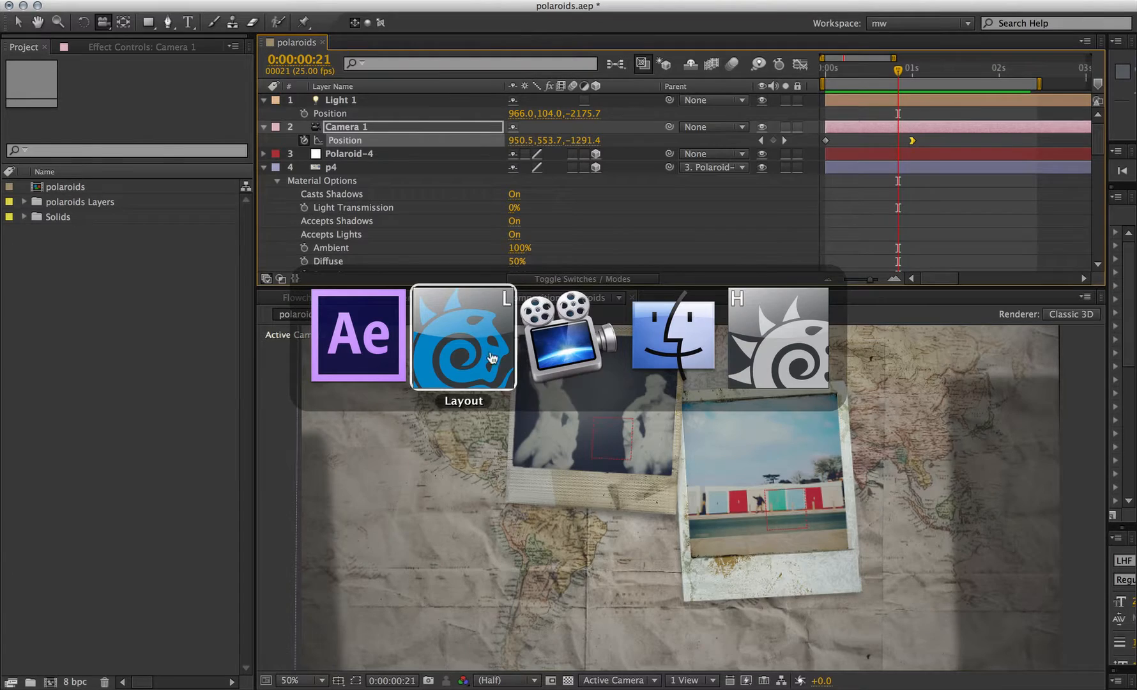
left_click(228, 292)
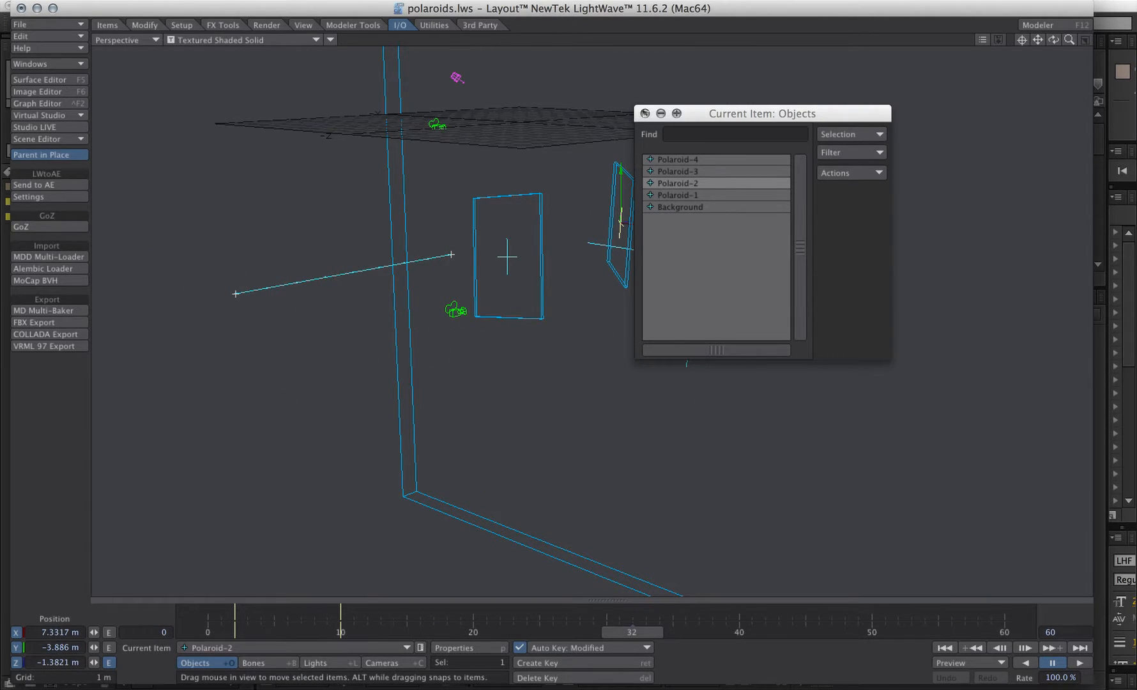
left_click(645, 113)
left_click(971, 649)
left_click(1080, 662)
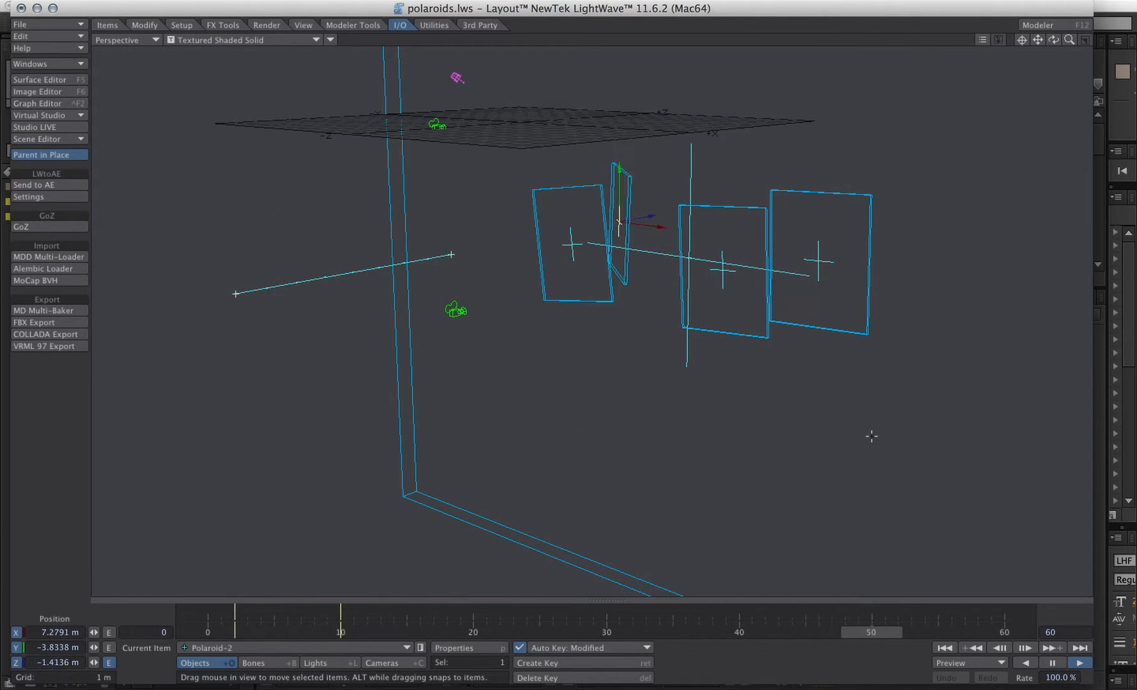
left_click(1053, 663)
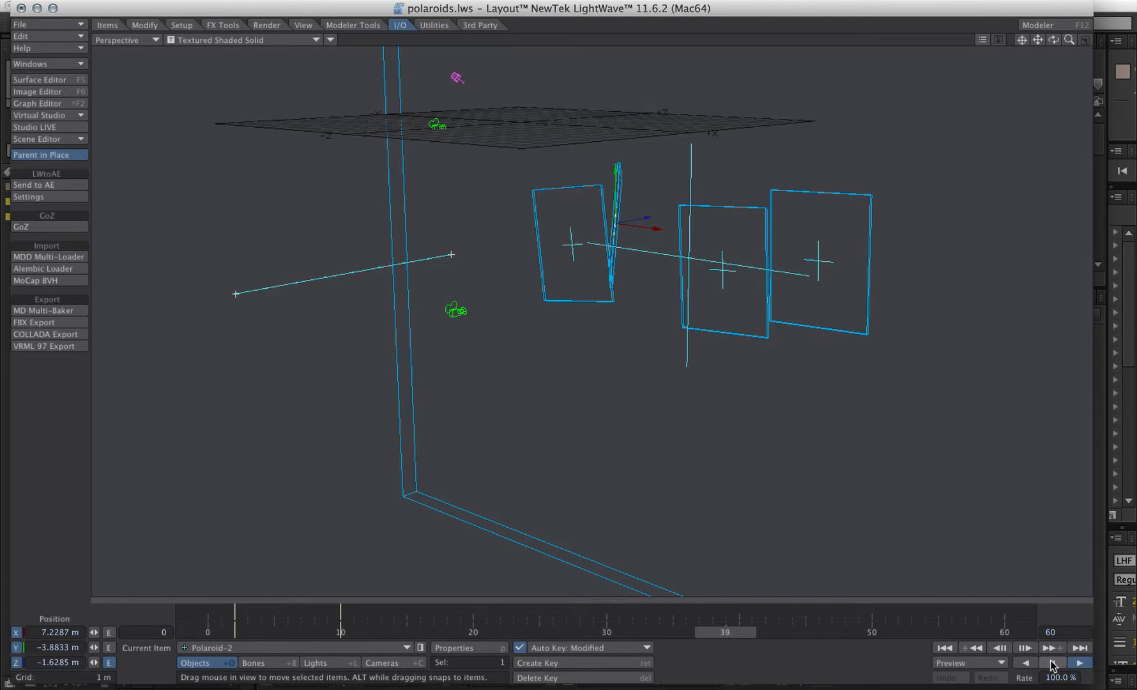
- Select objects Polaroid-4 through Polaroid-1 and send them to AE
left_click(421, 649)
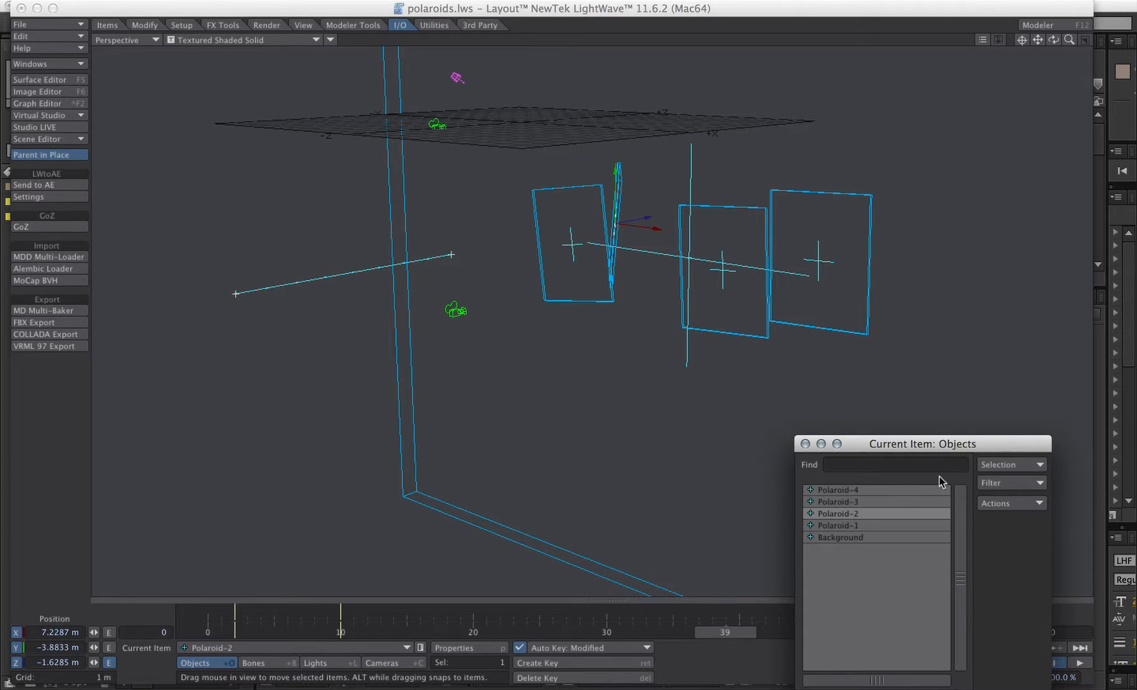
left_click(904, 490)
left_click(854, 525, "shift")
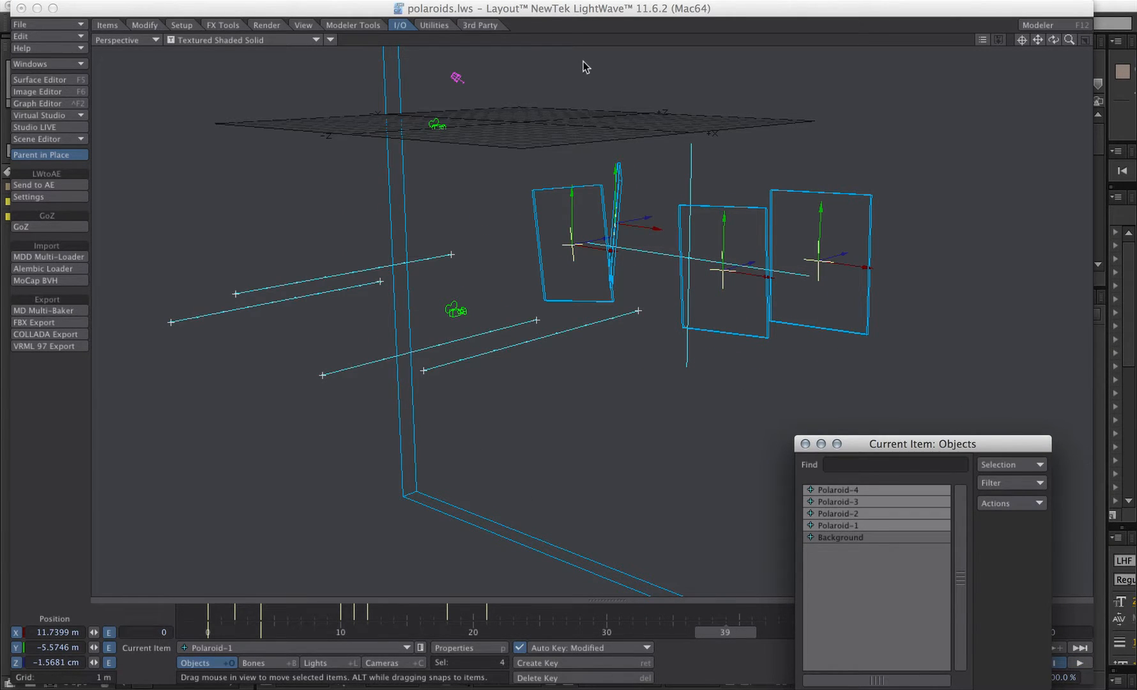
left_click(56, 183)
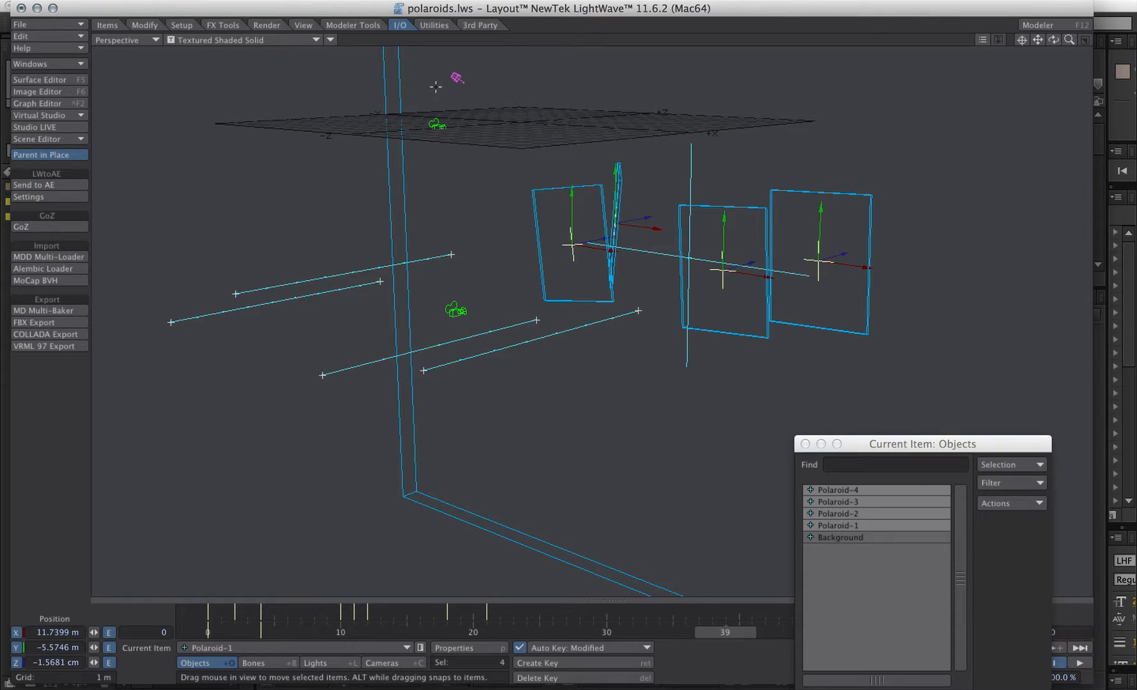
- Return to After Effects and RAM-preview the composition
key("super+Tab")
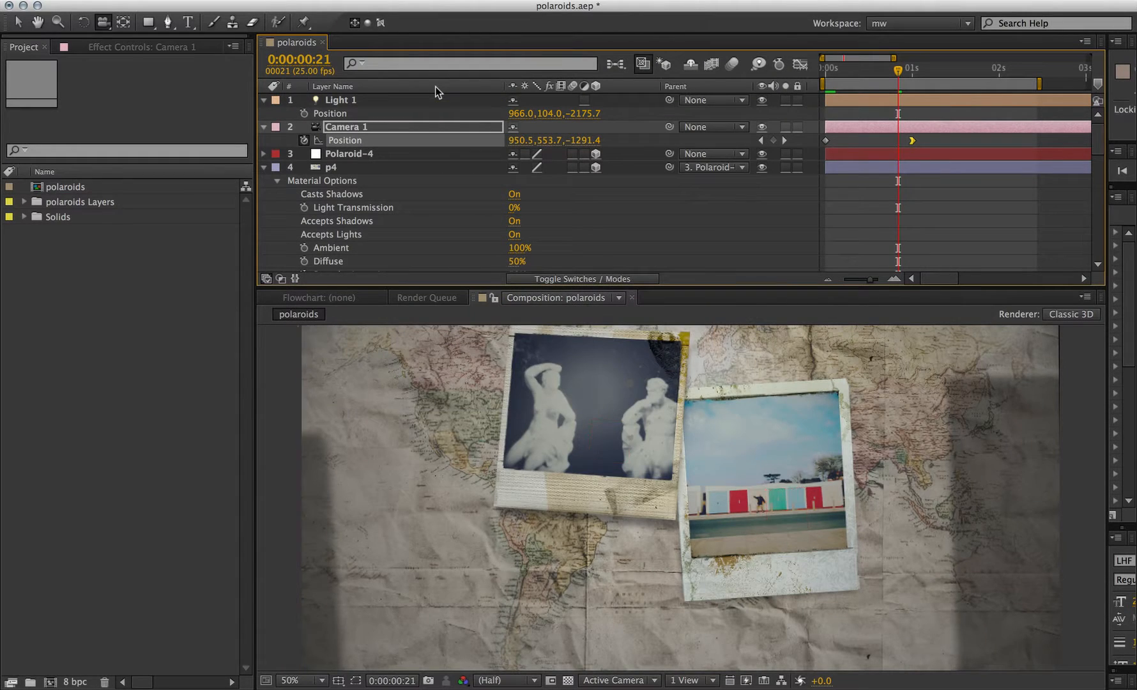
key("KP_0")
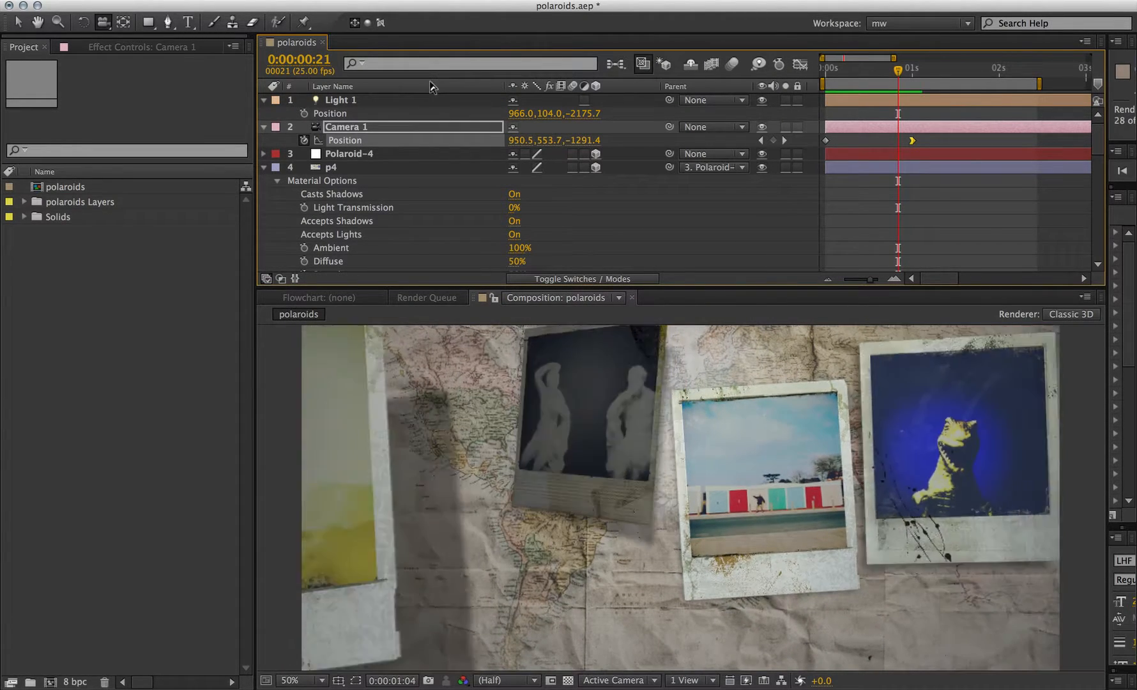